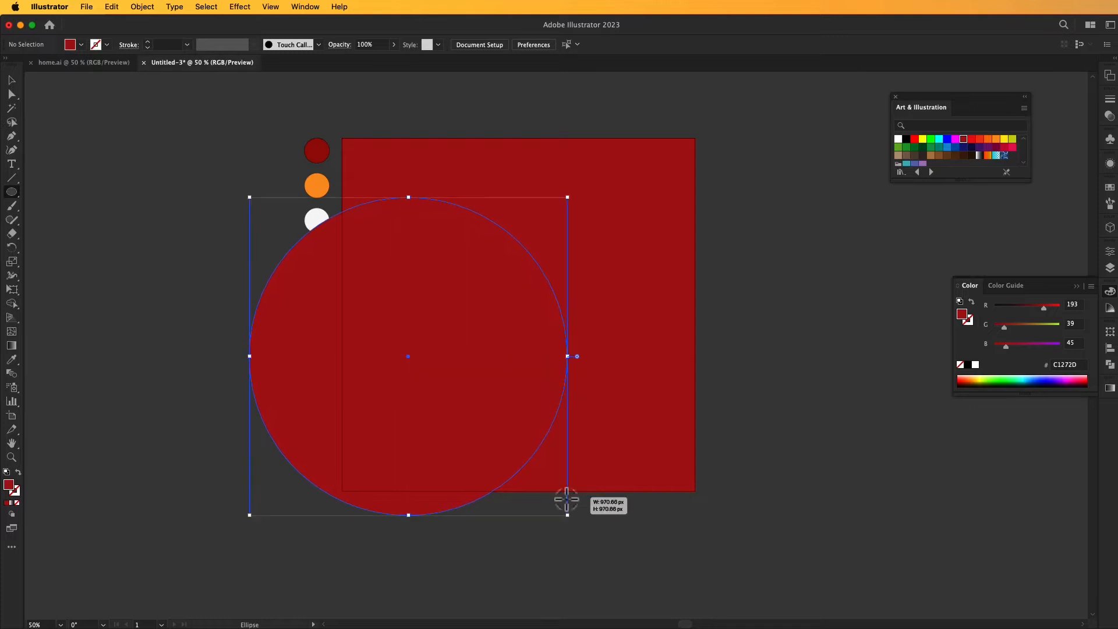
Move the large red circle so it overlaps the lower-left corner of the red square artboard.
left_click(12, 80)
left_click_drag(499, 337, 519, 365)
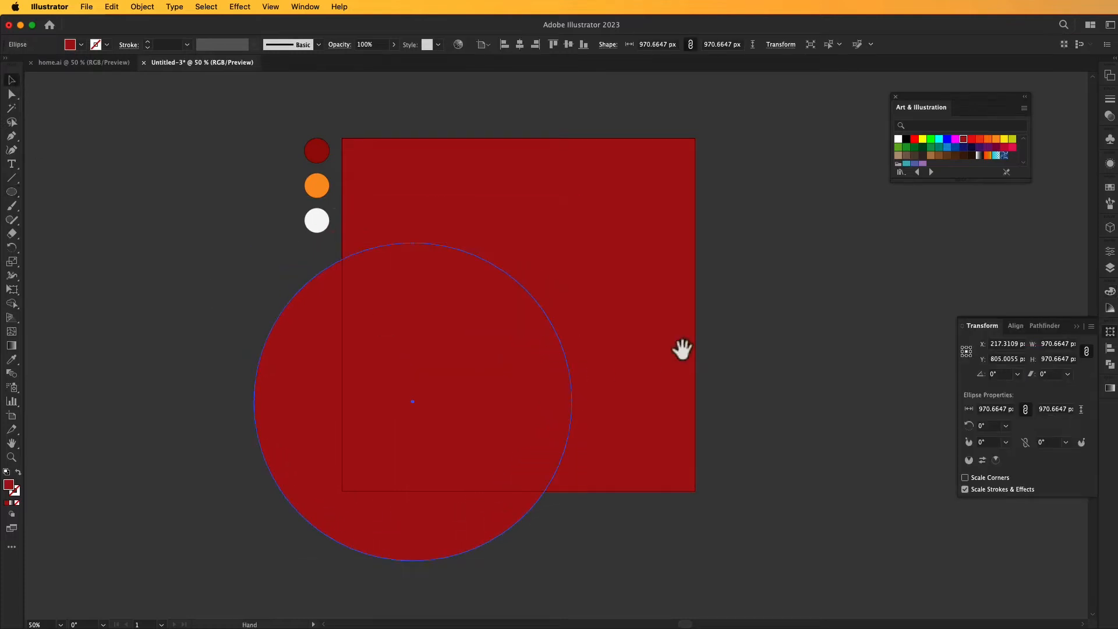
left_click_drag(682, 351, 691, 305)
left_click_drag(467, 307, 474, 300)
Fill the large circle with a radial gradient running from dark red at the center to black at the edge.
left_click(1109, 389)
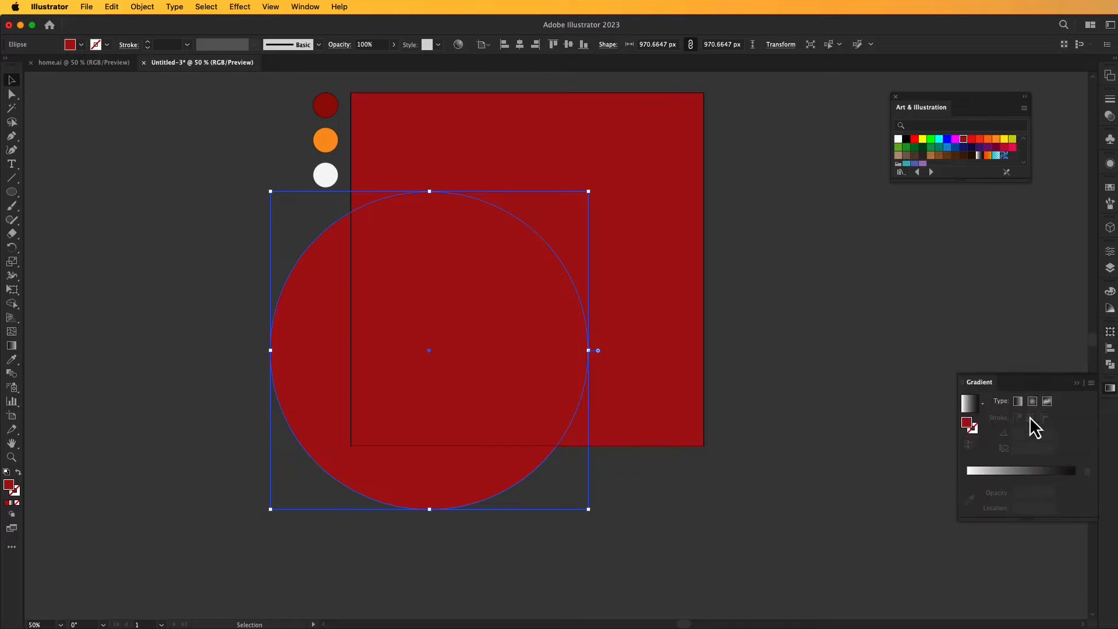
left_click(1032, 401)
left_click_drag(964, 148, 945, 497)
left_click(1086, 487)
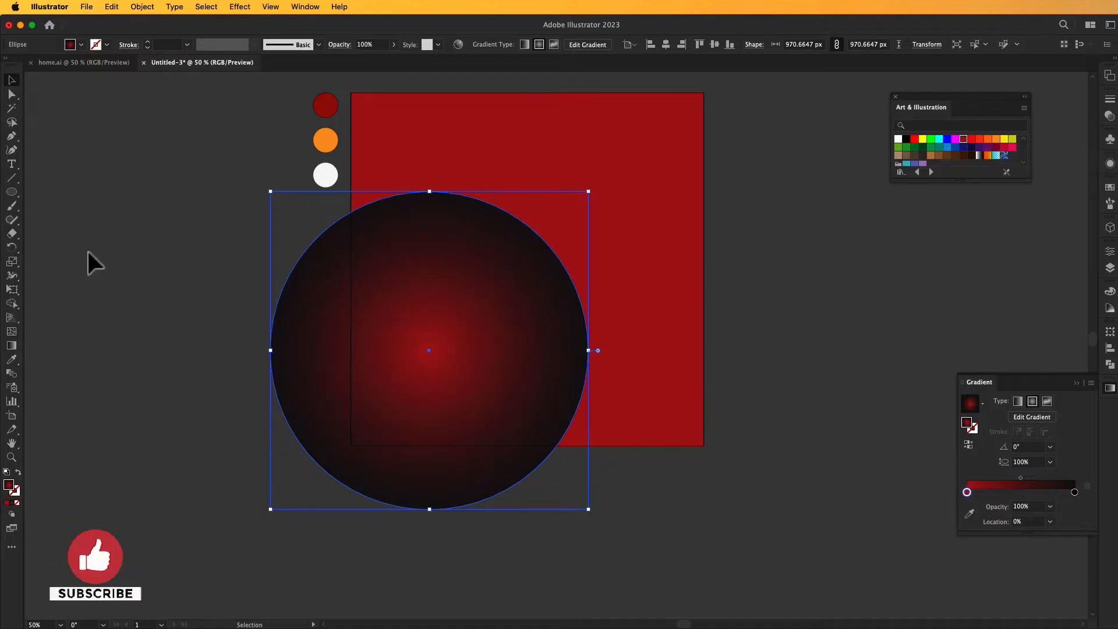
Redirect the large circle's radial gradient so the red highlight sits at its upper right and the dark end at its lower left.
left_click(12, 346)
left_click_drag(569, 167, 327, 463)
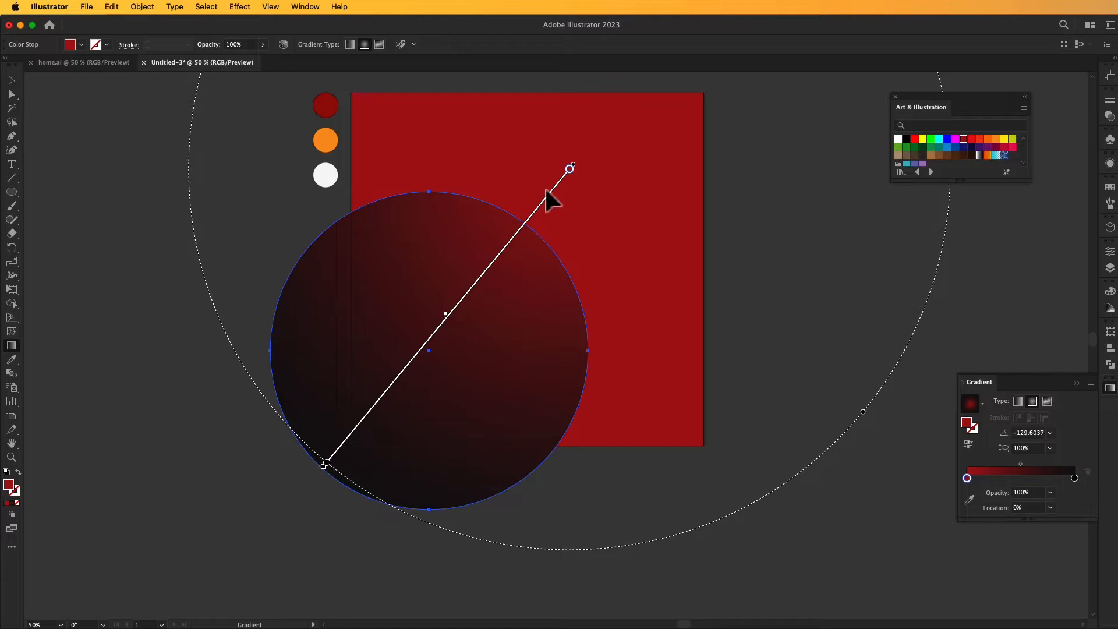
mouse_move(548, 204)
left_mouse_down()
mouse_move(534, 249)
mouse_move(506, 257)
left_mouse_up()
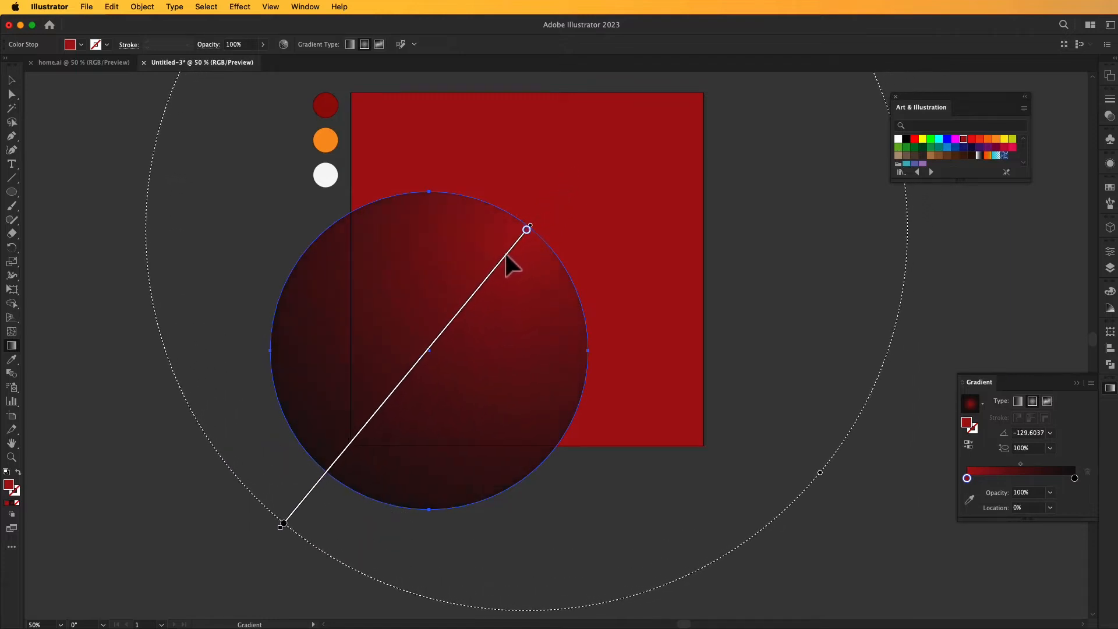
left_click(12, 80)
left_click(102, 141)
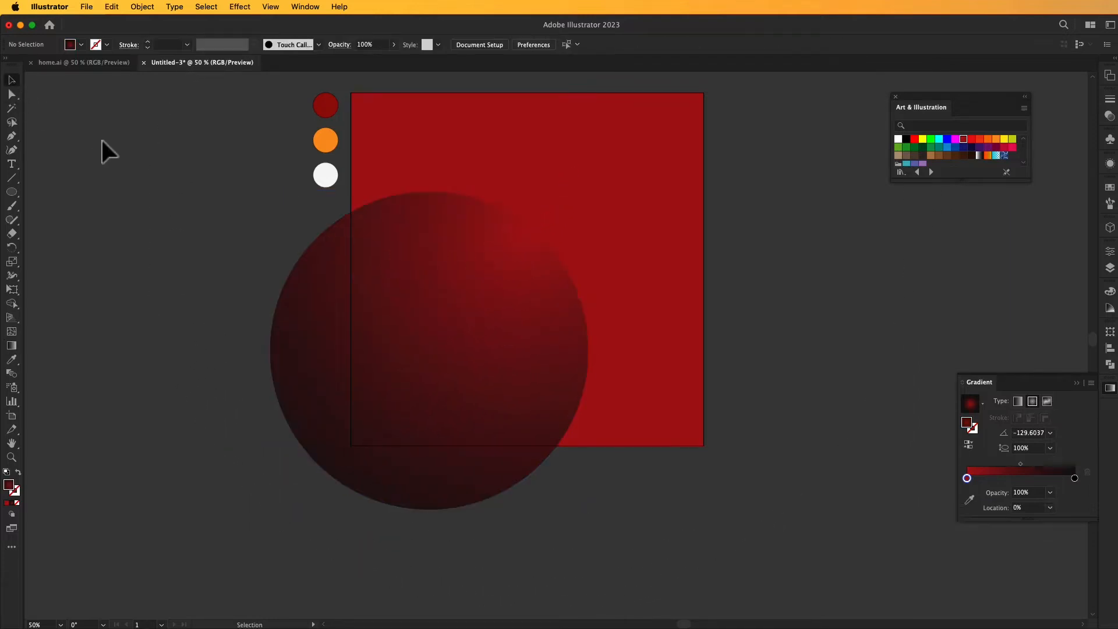
Shift the gradient circle slightly lower over the artboard's lower-left corner.
left_click(1076, 383)
left_click(472, 285)
left_click_drag(804, 246, 763, 305)
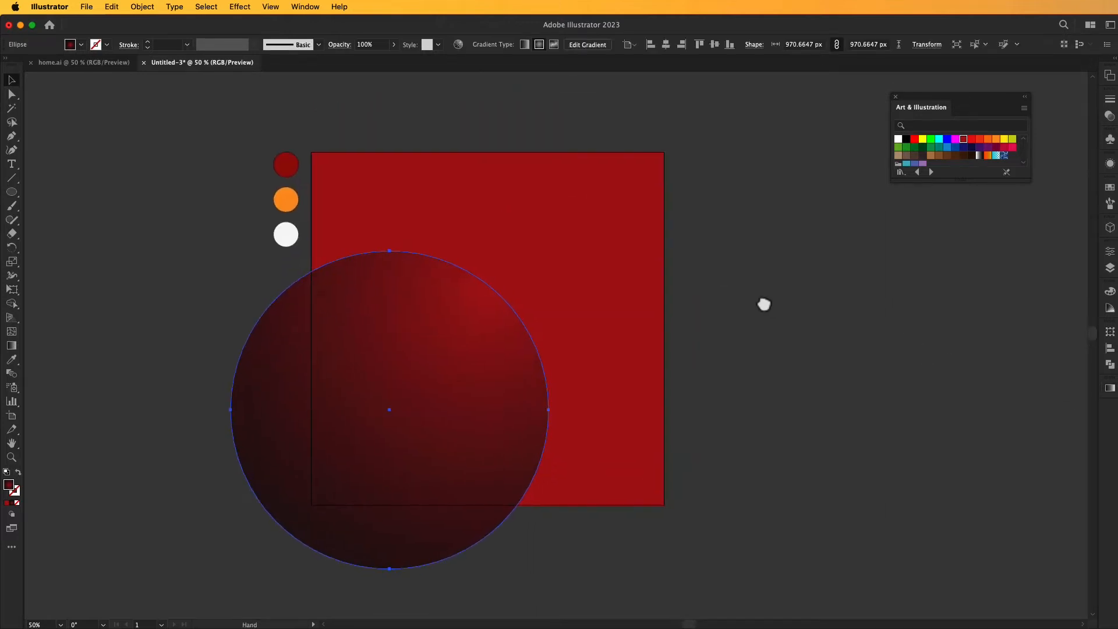
left_click_drag(452, 314, 448, 330)
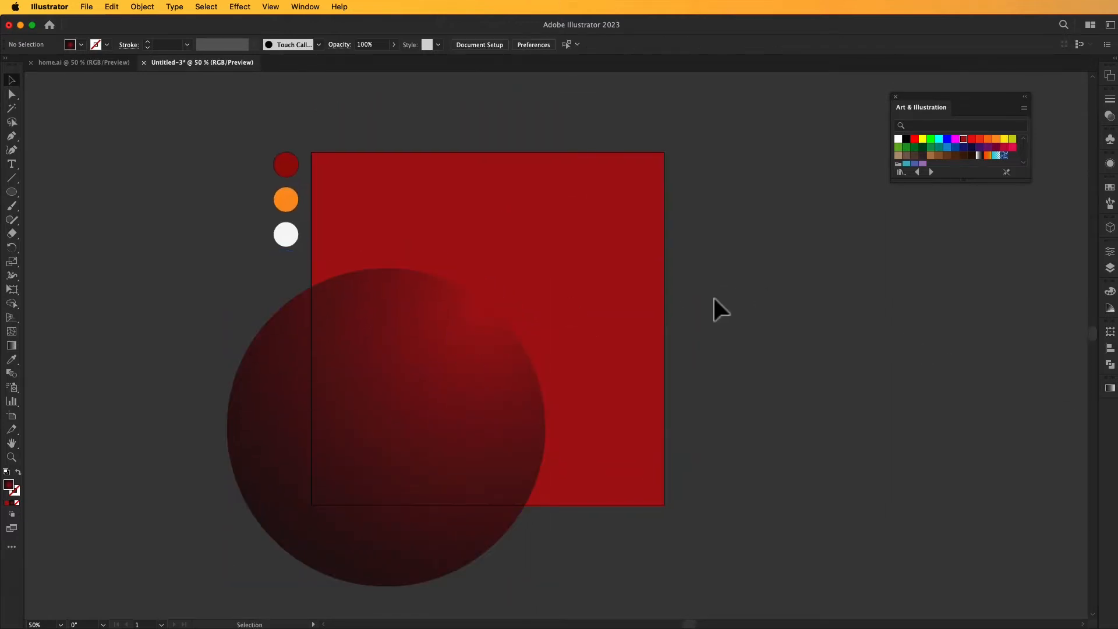
Give the large circle a near-white FCFAFA outline with an 8 pt stroke weight.
double_click(15, 492)
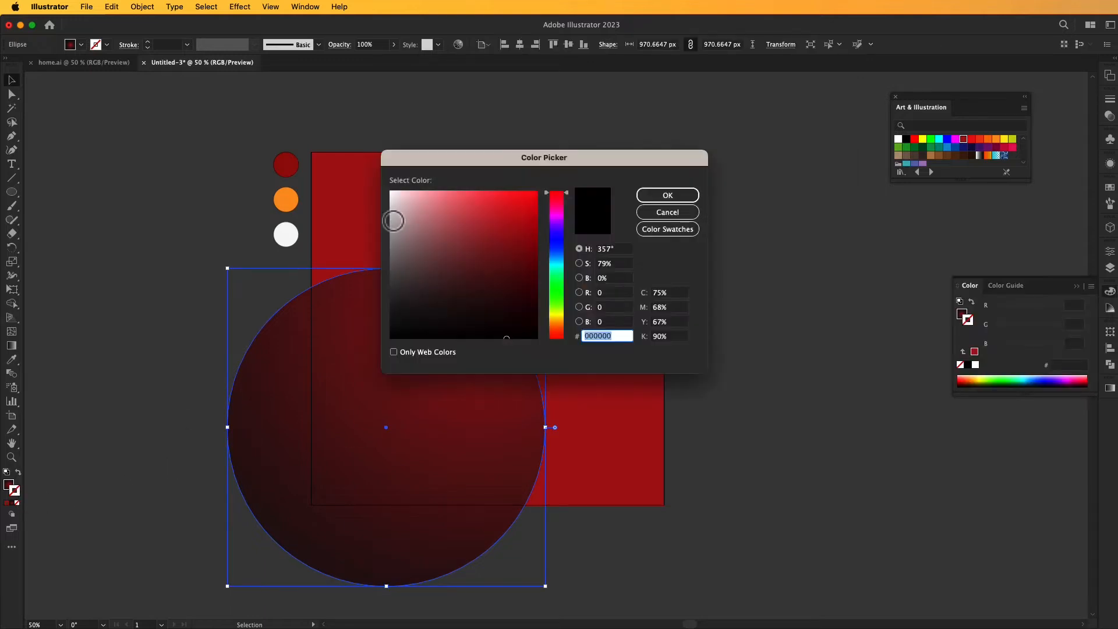
left_click(392, 193)
left_click(679, 199)
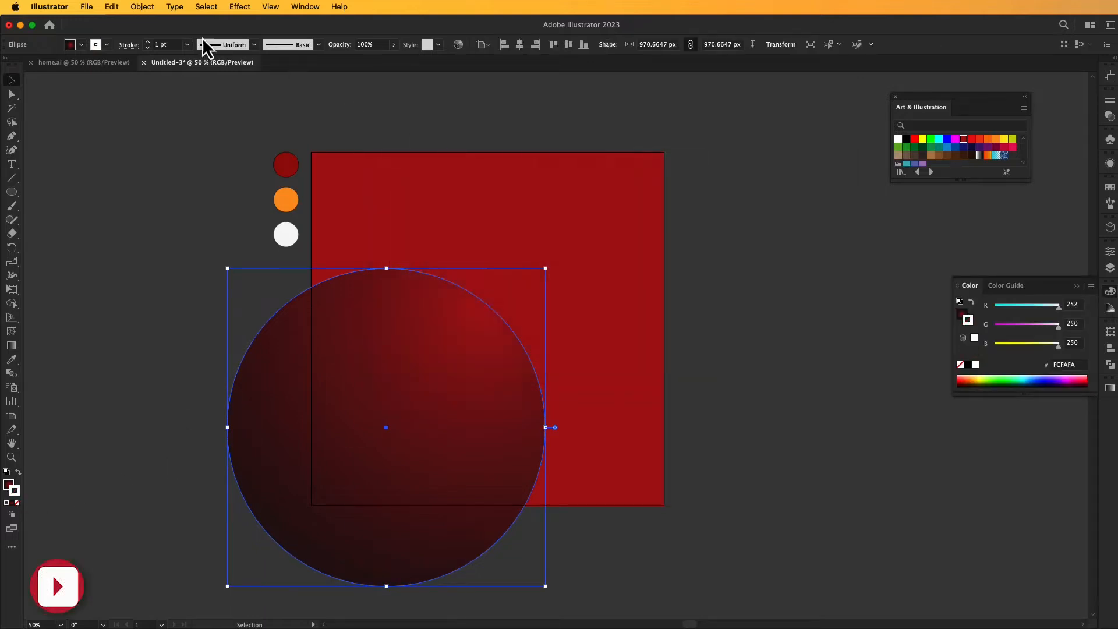
left_click(148, 42)
left_click(148, 42)
left_click(148, 42)
left_click(148, 42)
left_click(148, 42)
left_click(148, 42)
left_click(148, 41)
left_click(148, 42)
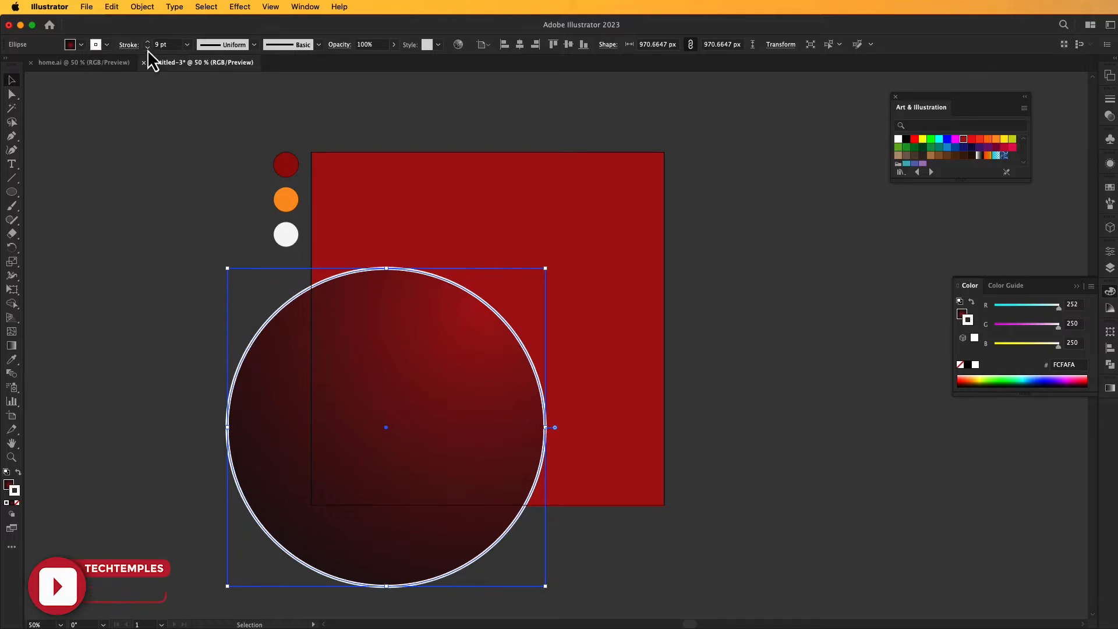
left_click(148, 48)
left_click(106, 107)
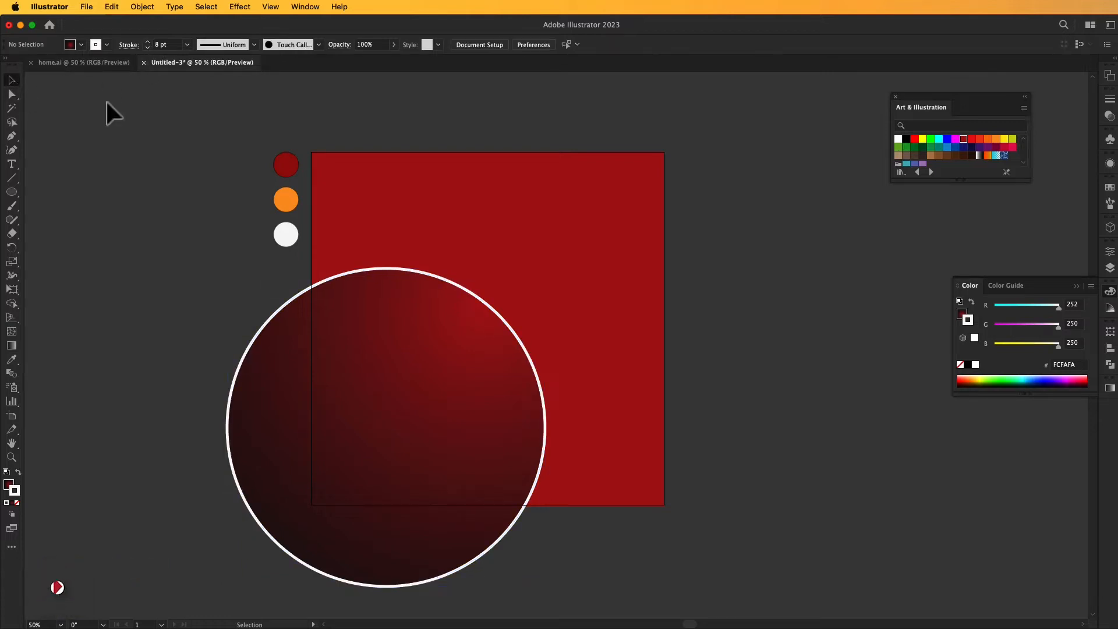
left_click(1079, 288)
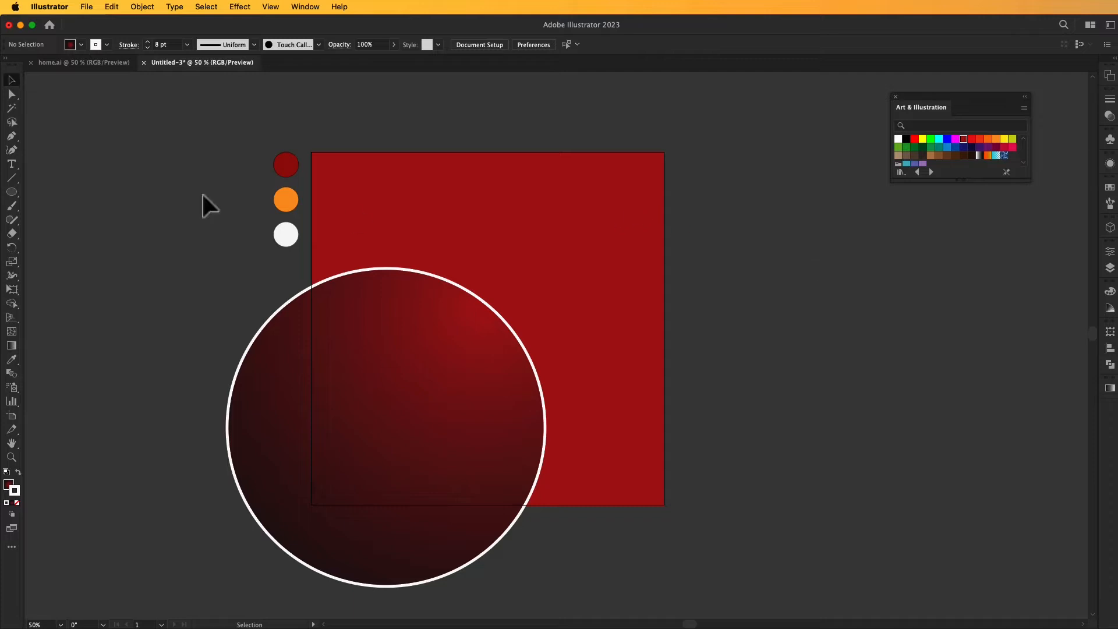
Draw a second circle about 672 px in diameter and position it over the artboard's upper-right corner.
left_click_drag(594, 197, 674, 308)
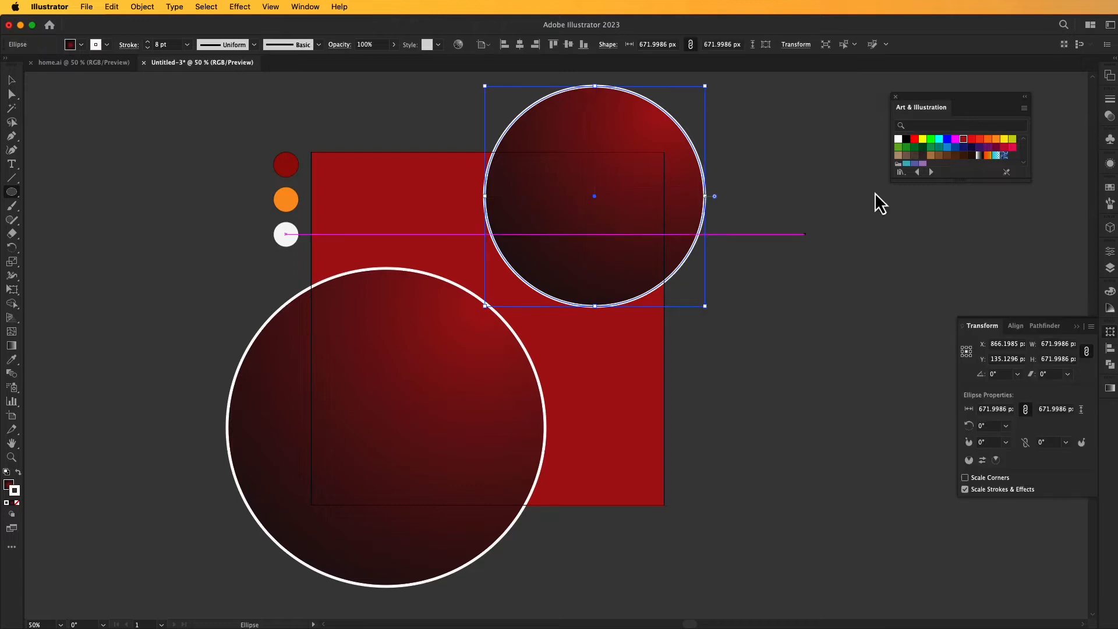
left_click(1077, 326)
key("v")
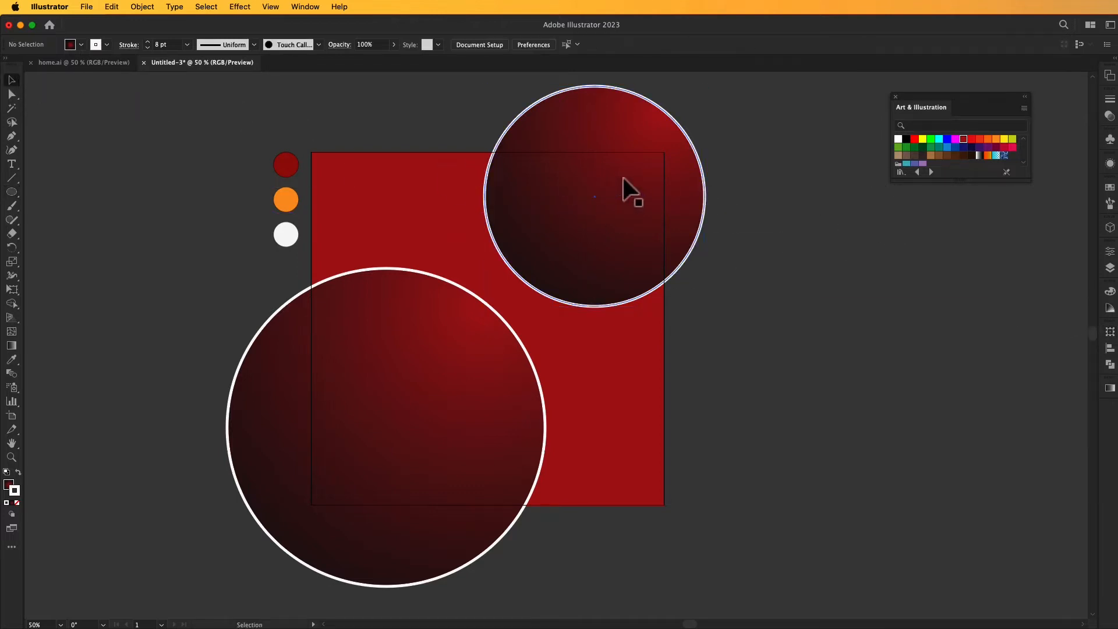
left_click_drag(623, 187, 615, 196)
Adjust the large circle's placement and enlarge the upper-right circle to about 731 px in diameter.
left_click_drag(419, 340, 444, 318)
key("cmd+z")
left_click(562, 259)
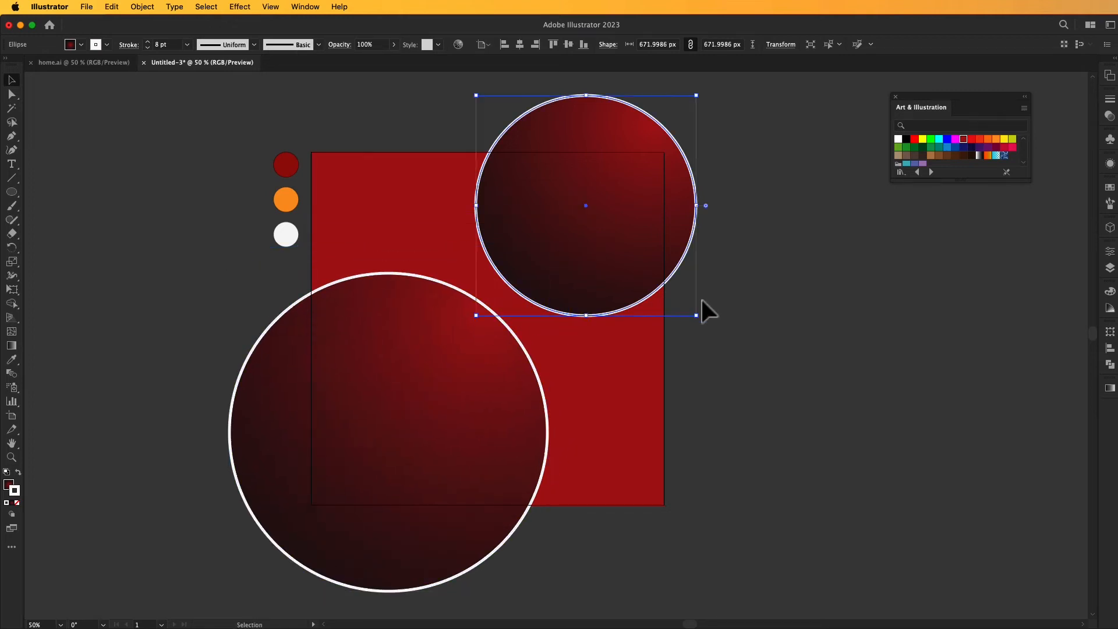
mouse_move(696, 315)
left_mouse_down()
mouse_move(717, 333)
mouse_move(708, 327)
left_mouse_up()
left_click(748, 282)
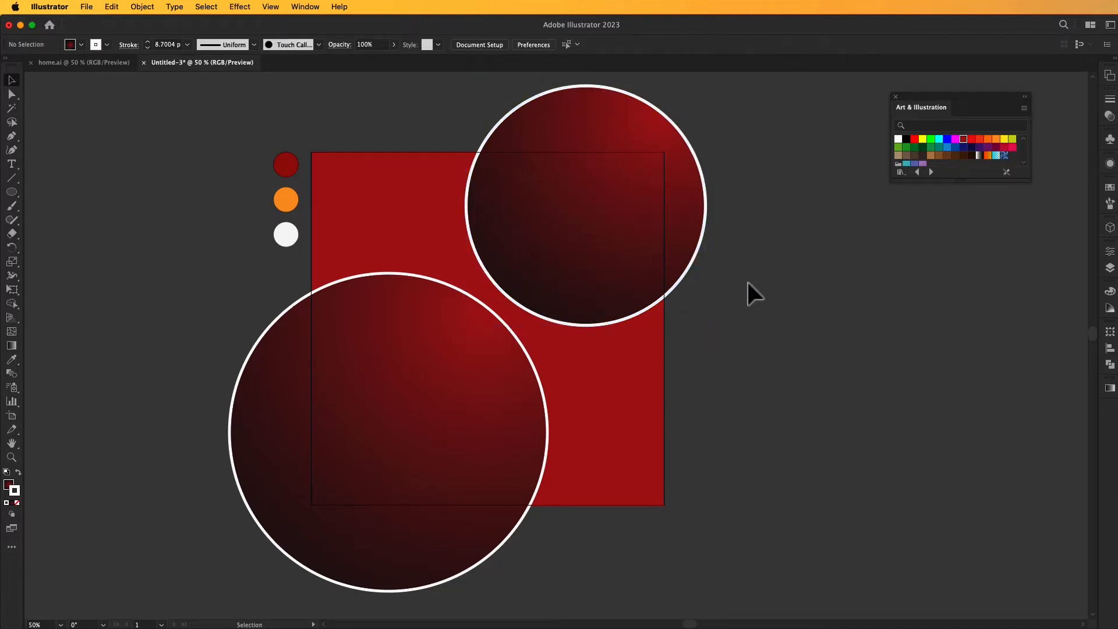
Place home.png from Documents at about 1028 px wide and position it beside the artboard.
left_click(87, 6)
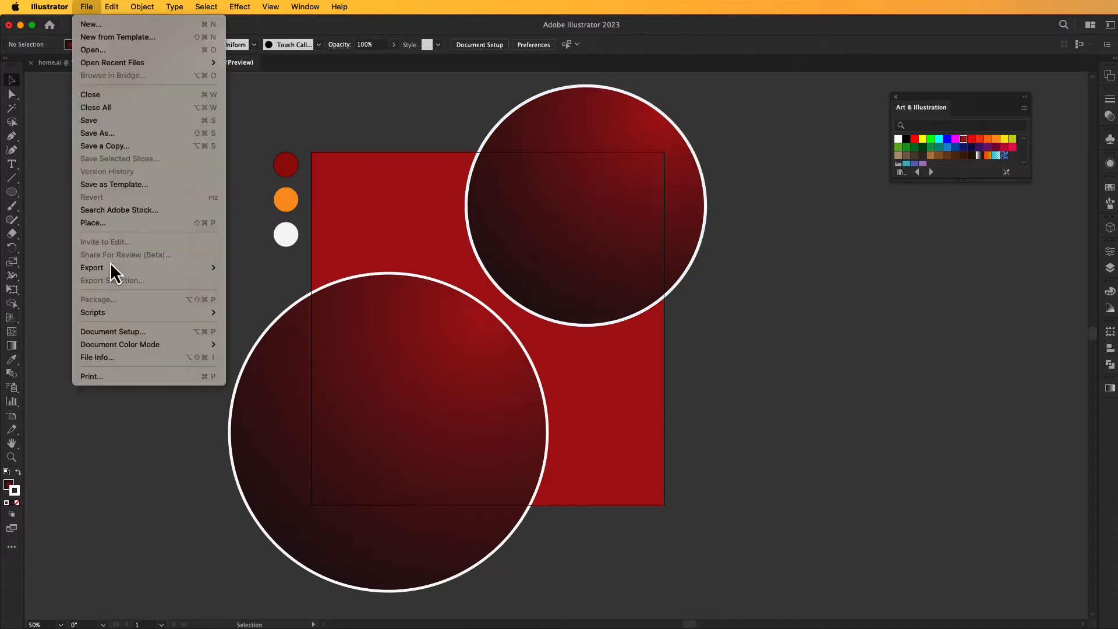
left_click(180, 223)
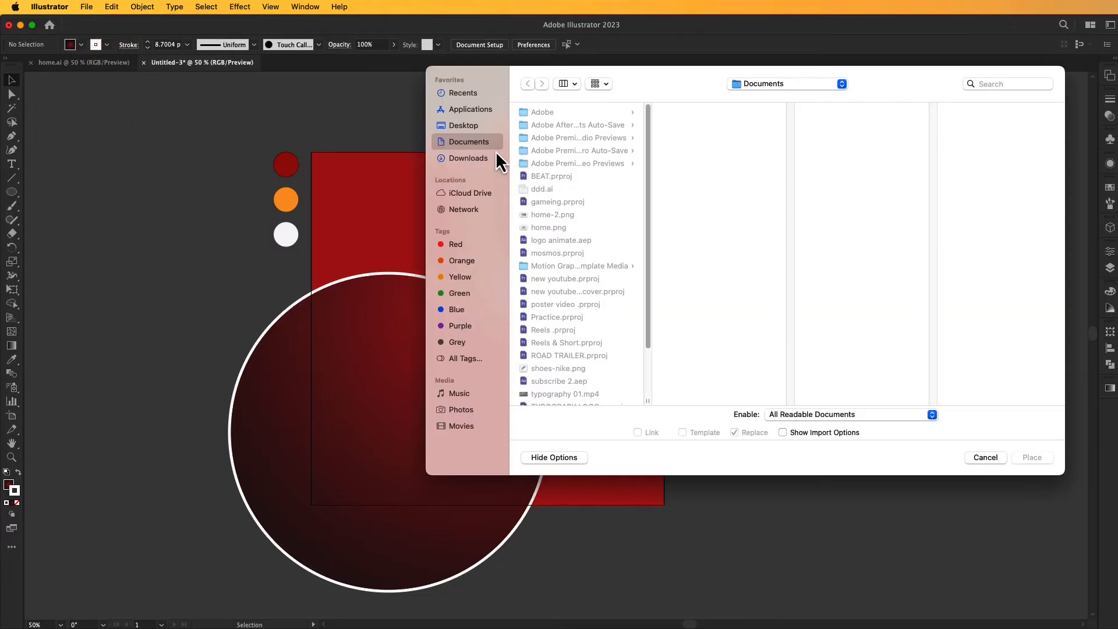
left_click(550, 228)
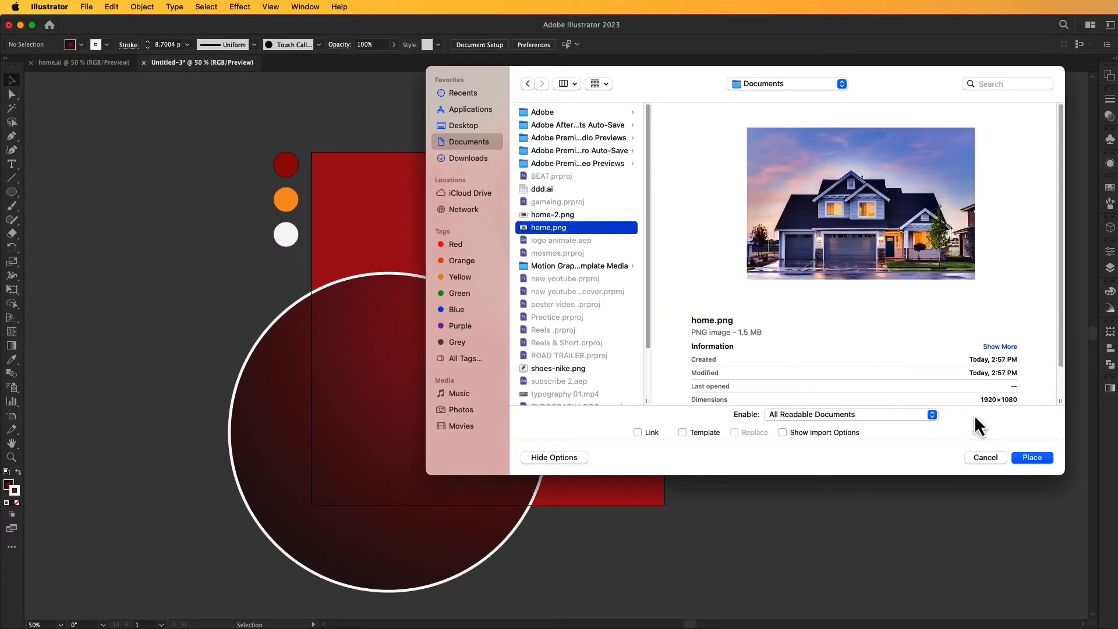
left_click(1032, 458)
left_click_drag(695, 113, 1032, 302)
left_click_drag(857, 217, 793, 321)
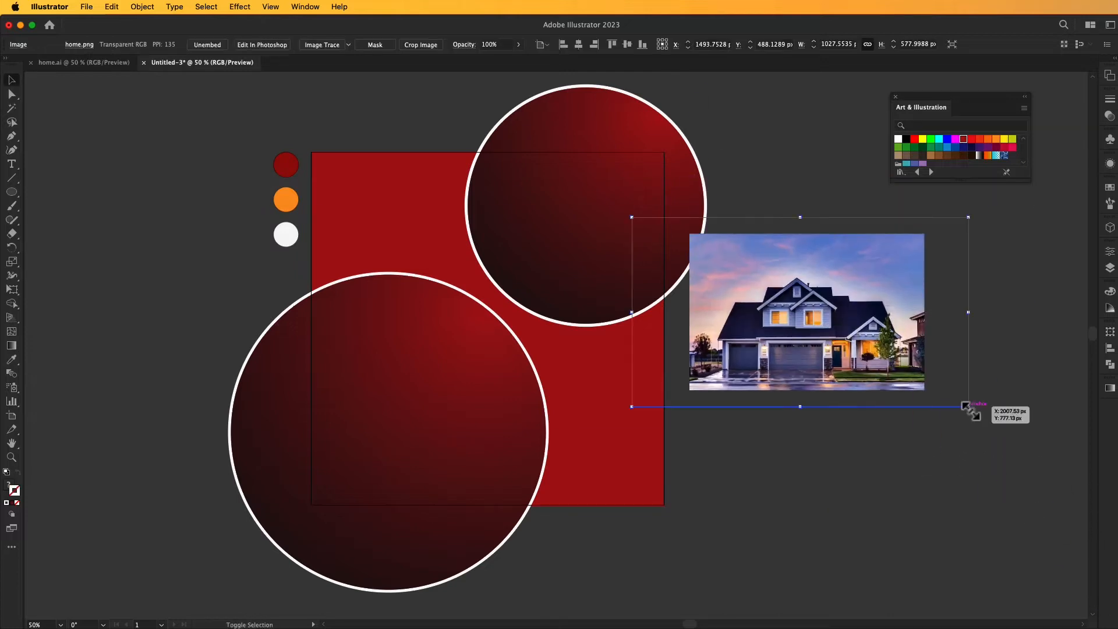
Enlarge the house image to about 1642 by 924 px, checking its coverage of the upper circle, and set it beside the artboard.
left_click_drag(968, 406, 1061, 506)
left_click_drag(883, 374, 630, 261)
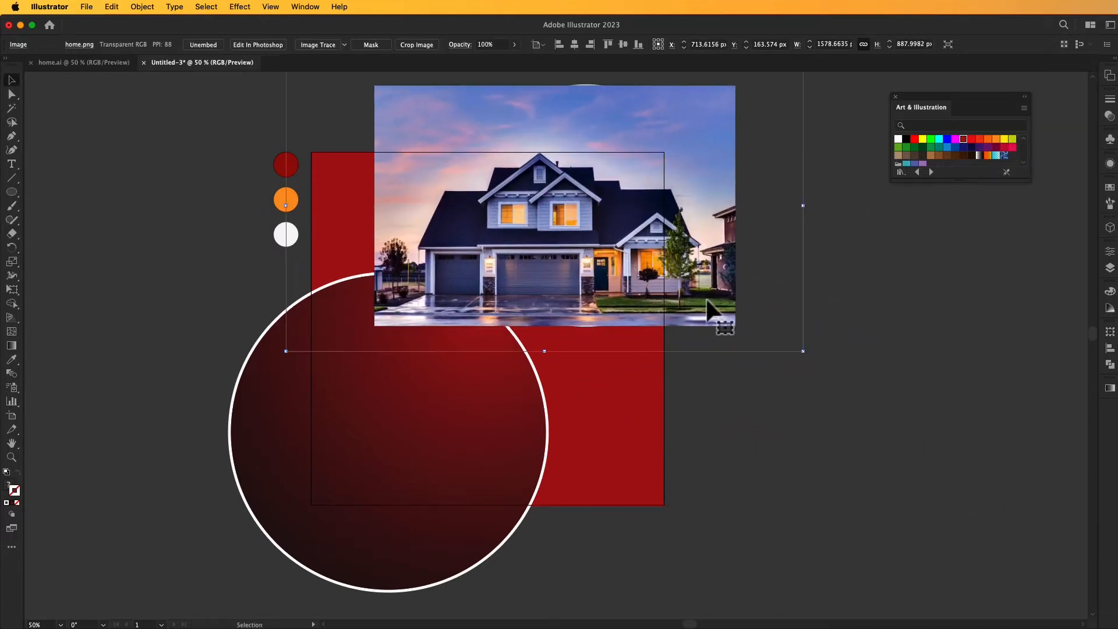
left_click_drag(805, 353, 813, 361)
left_click_drag(691, 260, 913, 373)
Move the smaller gradient circle onto the house image and arrange it in front of the image.
left_click(556, 133)
left_click_drag(556, 133, 813, 255)
right_click(797, 268)
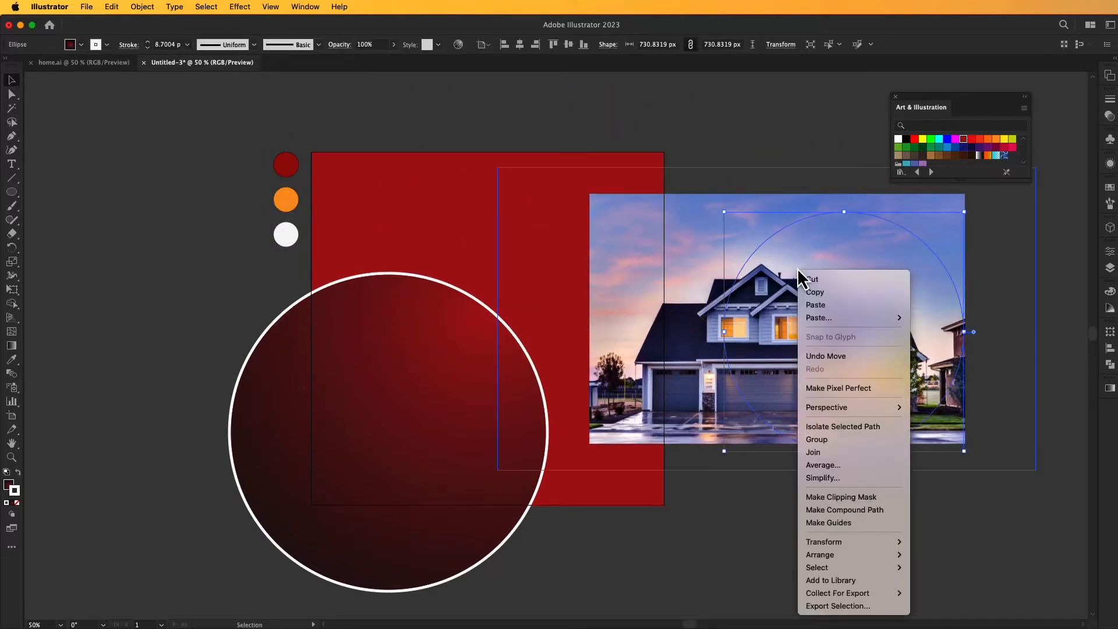
mouse_move(856, 560)
left_click(939, 553)
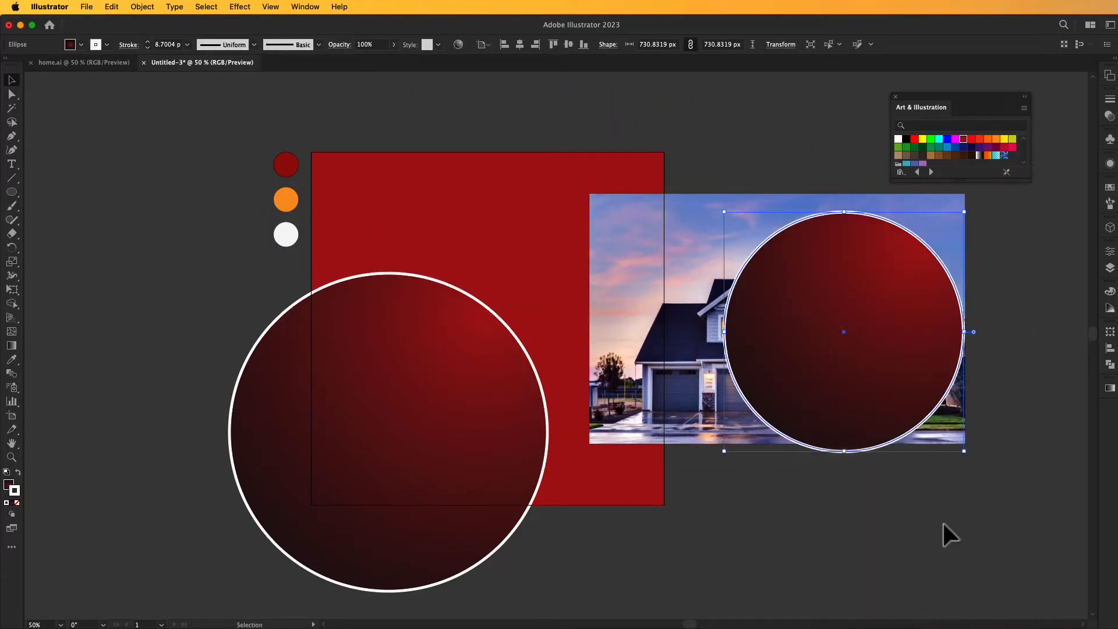
left_click_drag(885, 412, 878, 383)
Undo a small move of the house image and clip the image to the circle with a clipping mask.
left_click_drag(754, 168, 760, 172)
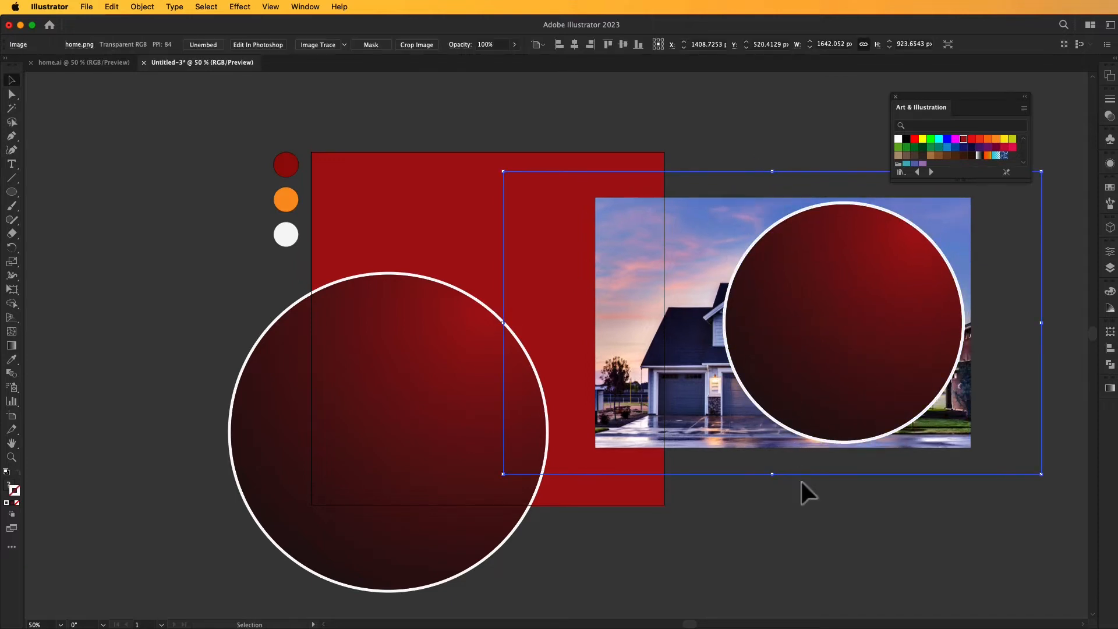
key("super+z")
left_click(856, 356, "shift")
right_click(798, 291)
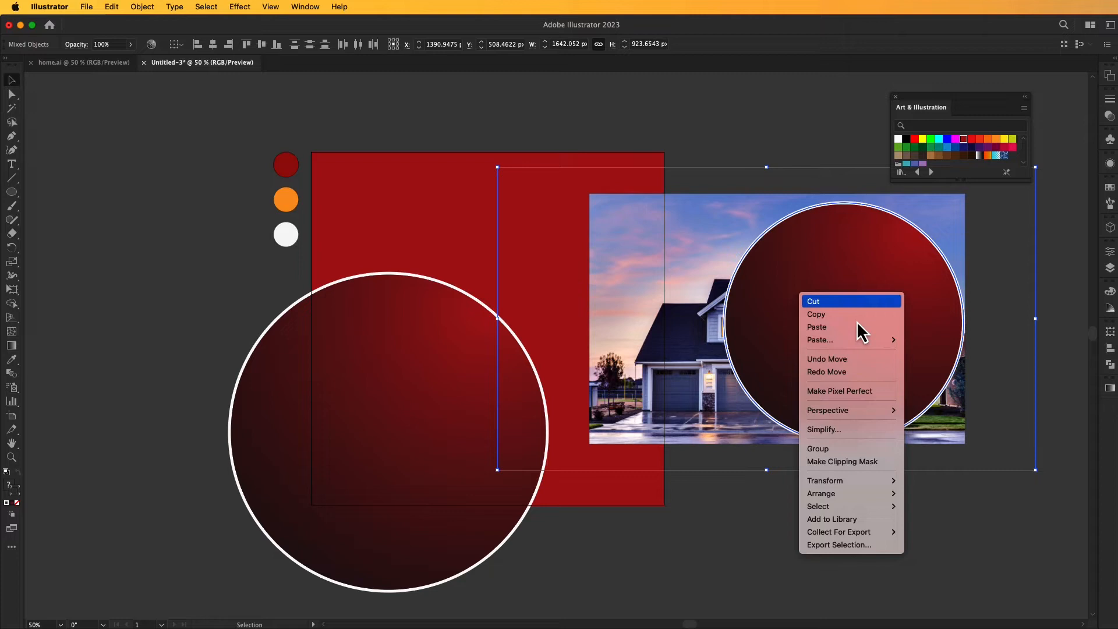
left_click(851, 462)
Edit the clipping mask's contents and shift the house image slightly to the left inside the circle.
left_click(86, 44)
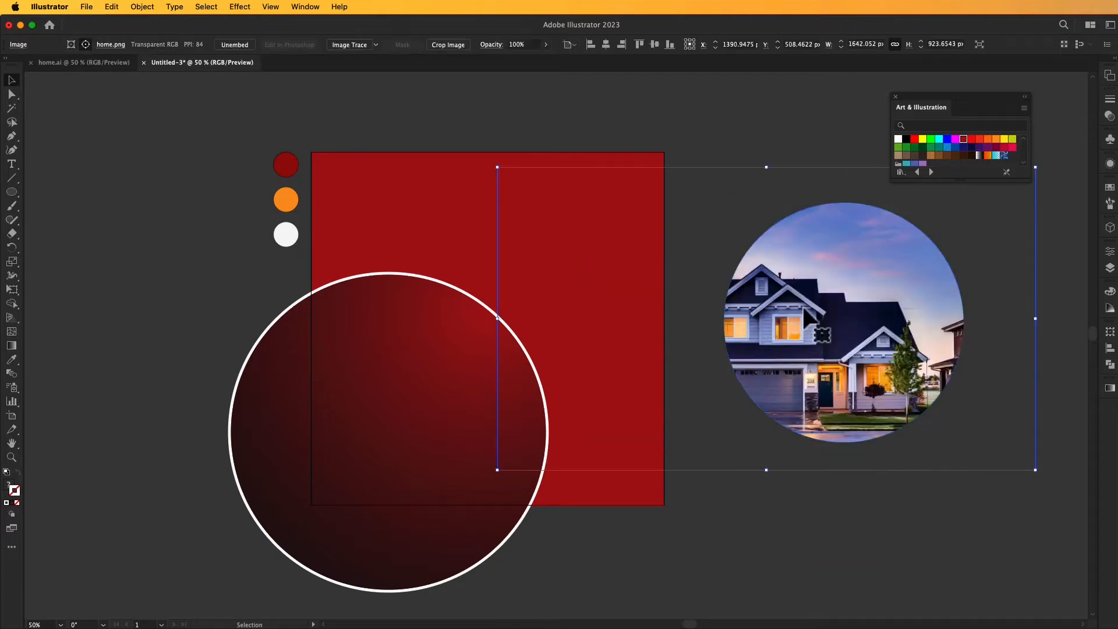
mouse_move(804, 321)
left_mouse_down()
mouse_move(785, 320)
mouse_move(803, 325)
mouse_move(793, 318)
left_mouse_up()
left_click(598, 131)
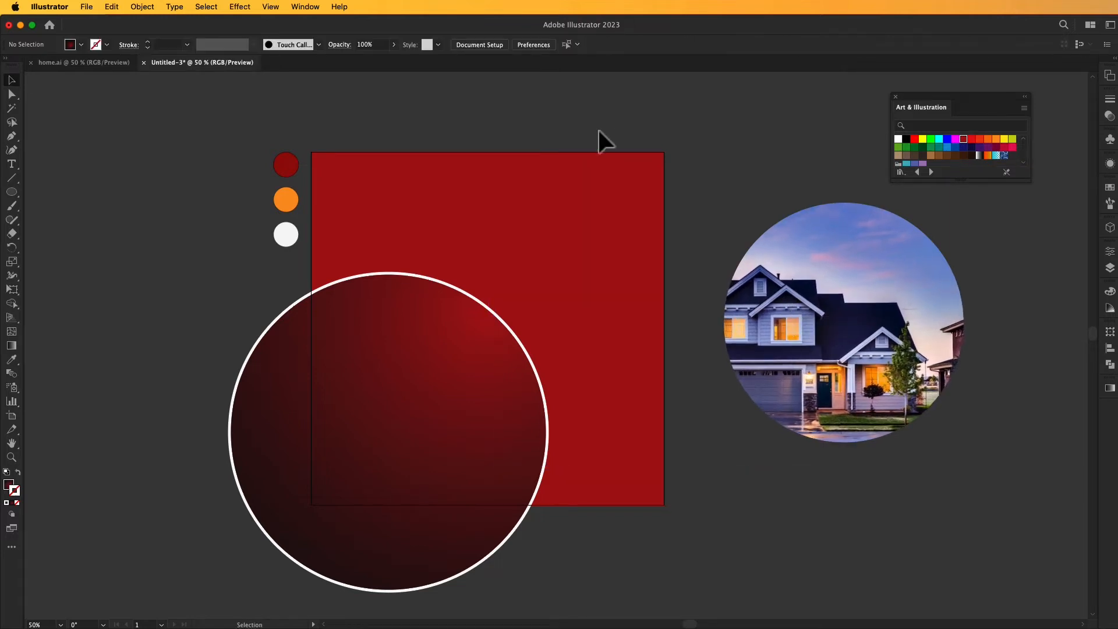
Move the circular house photo over the upper-right corner of the artboard.
left_click(856, 396)
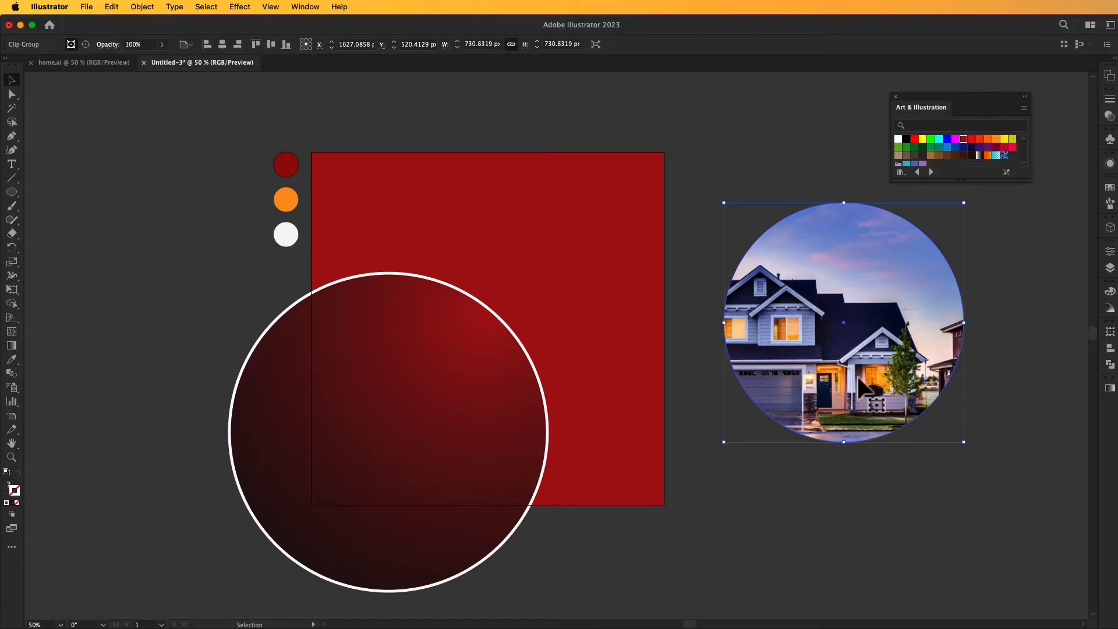
left_click_drag(860, 380, 581, 260)
left_click(750, 255)
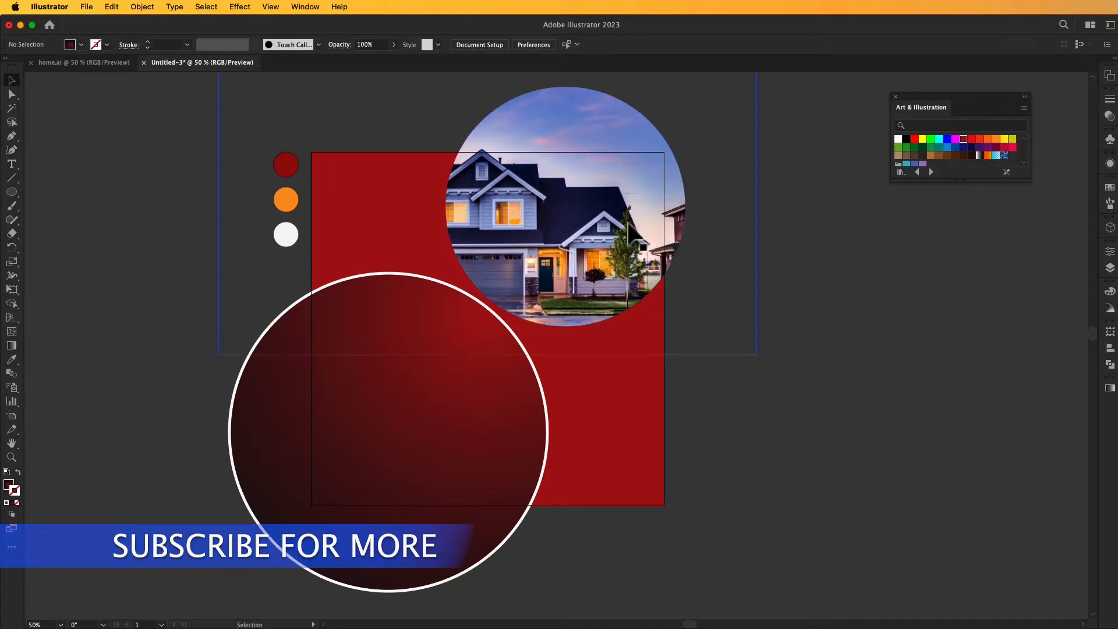
Draw a circle about 731 px in diameter from the center of the house photo, matching its edge.
left_click(570, 213)
left_click(11, 193)
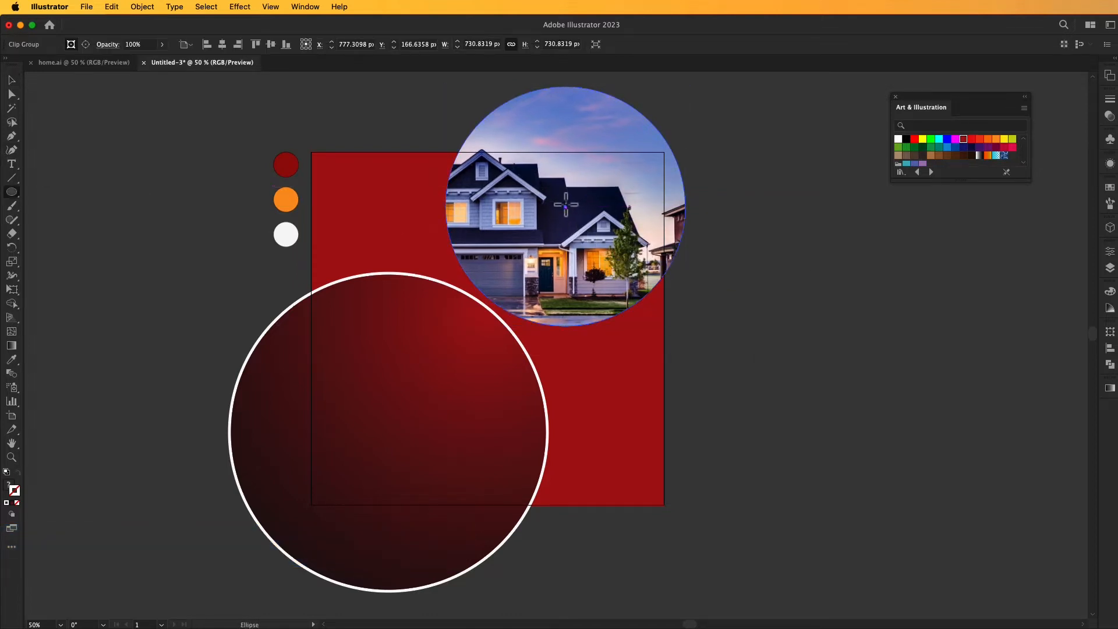
left_click_drag(565, 206, 684, 305)
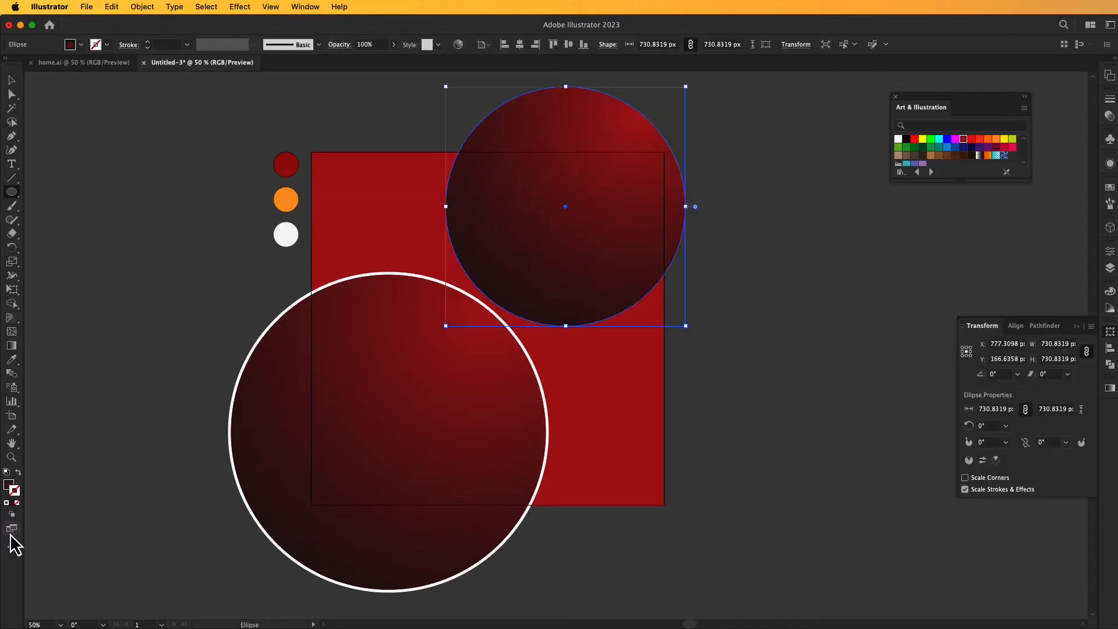
Give the circle over the house photo no fill and a white 8 pt stroke.
left_click(7, 503)
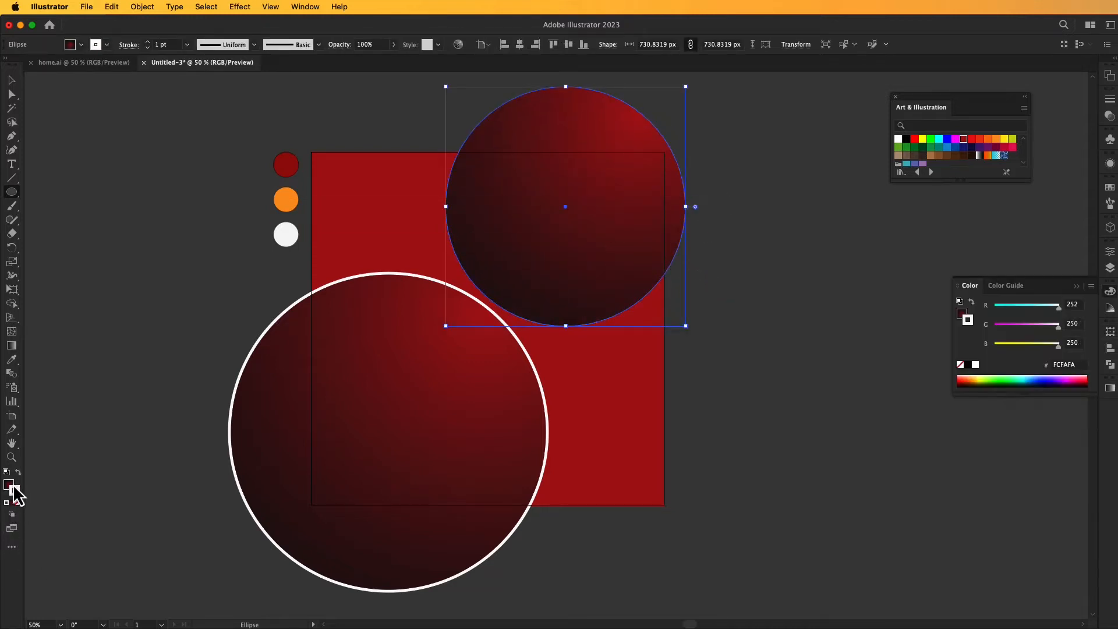
left_click(17, 503)
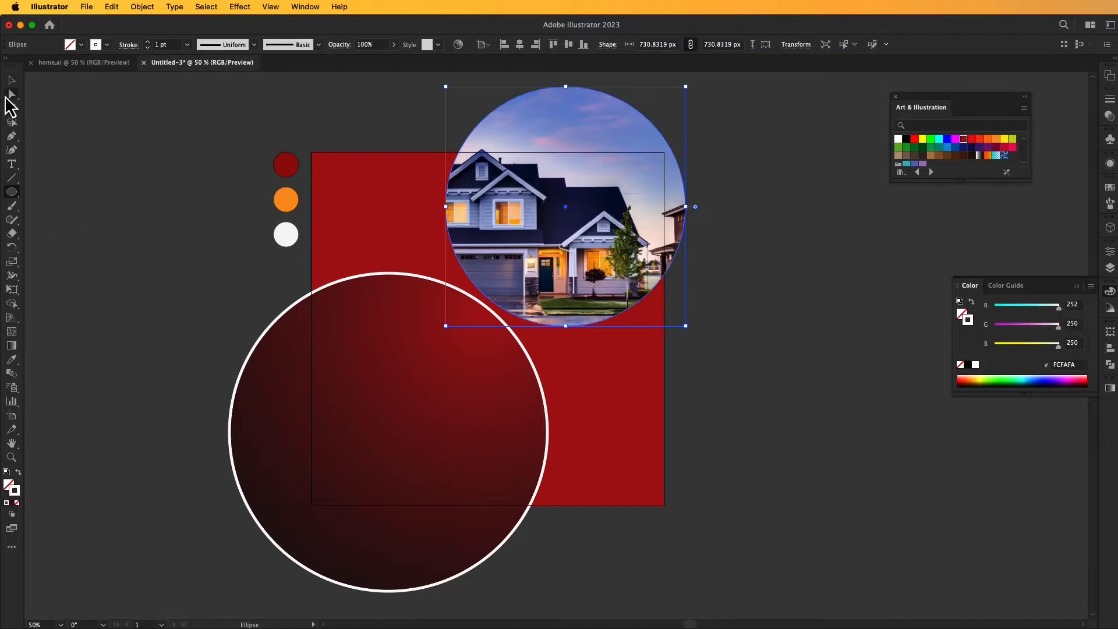
left_click(12, 79)
left_click(147, 42)
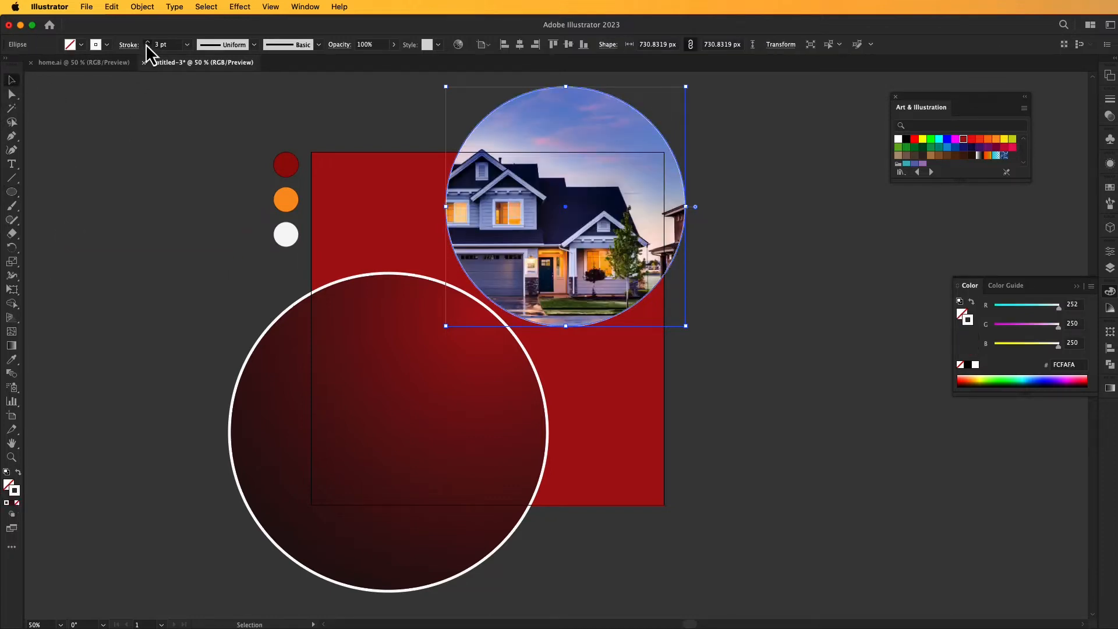
left_click(146, 42)
left_click(147, 42)
left_click(146, 42)
left_click(147, 42)
left_click(147, 42)
left_click(147, 42)
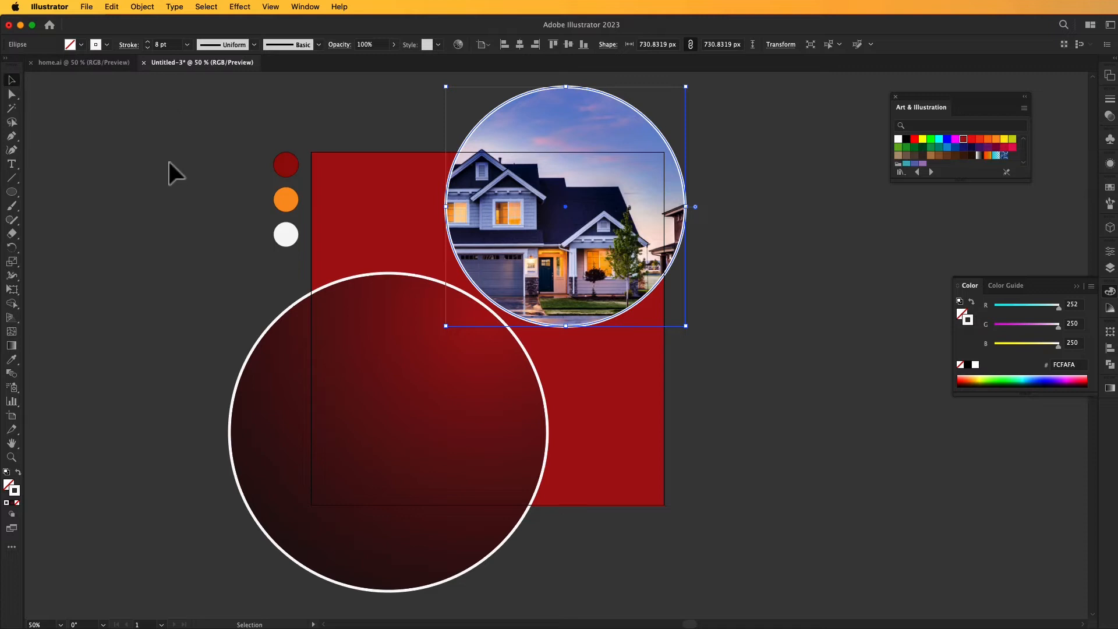
left_click(90, 138)
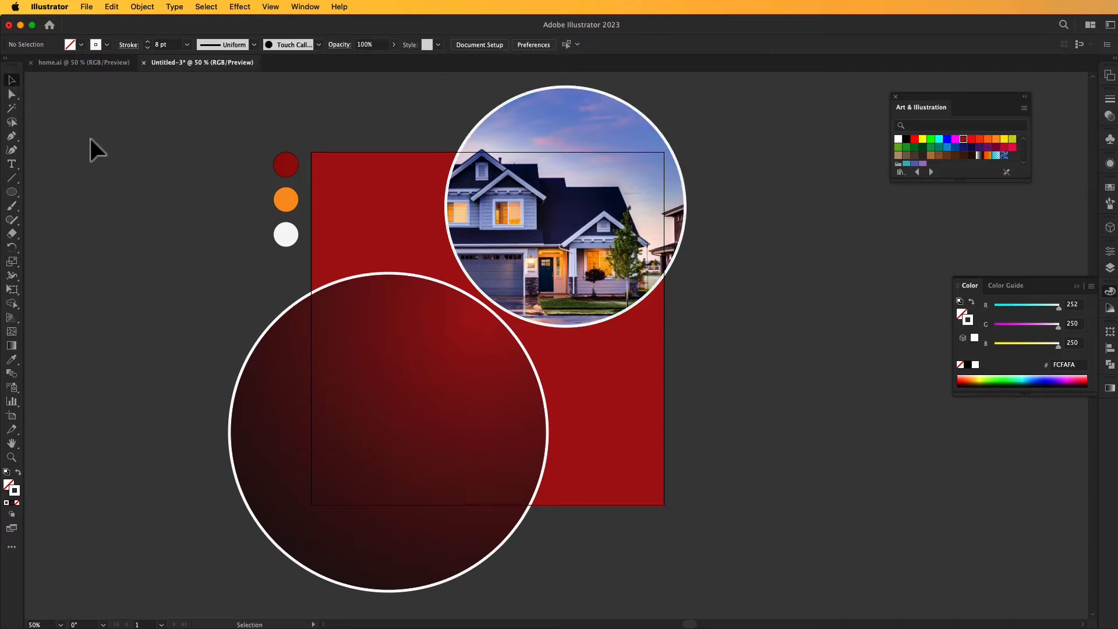
left_click(1077, 286)
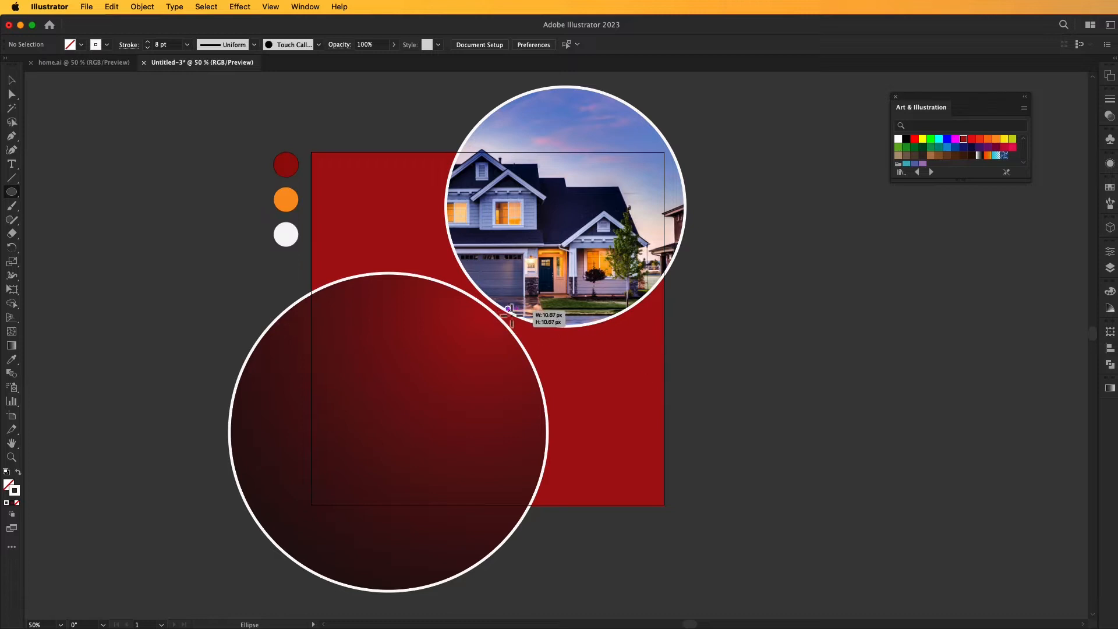
Draw a circle about 345 px in diameter on the canvas to the right of the artboard and fill it with white.
left_click_drag(509, 309, 831, 344)
left_click(11, 80)
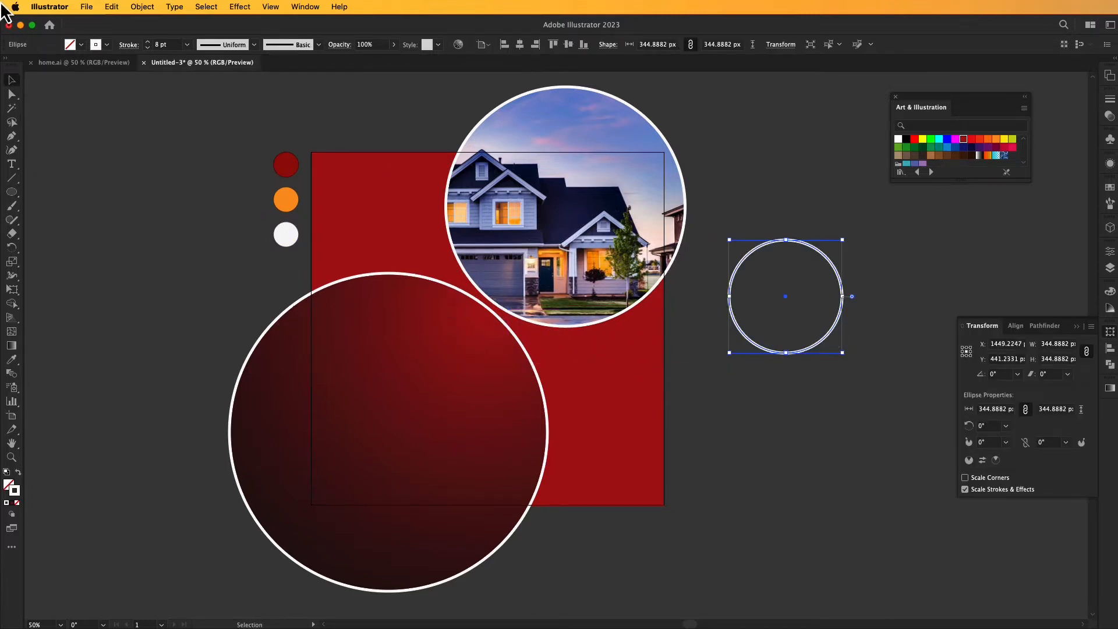
left_click(81, 45)
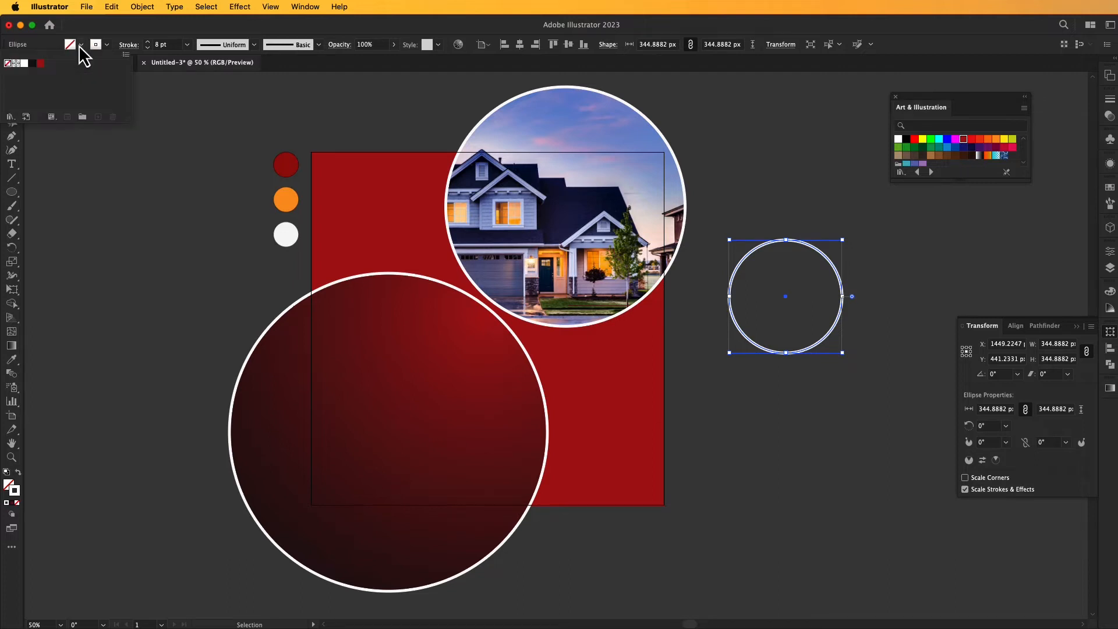
left_click(24, 64)
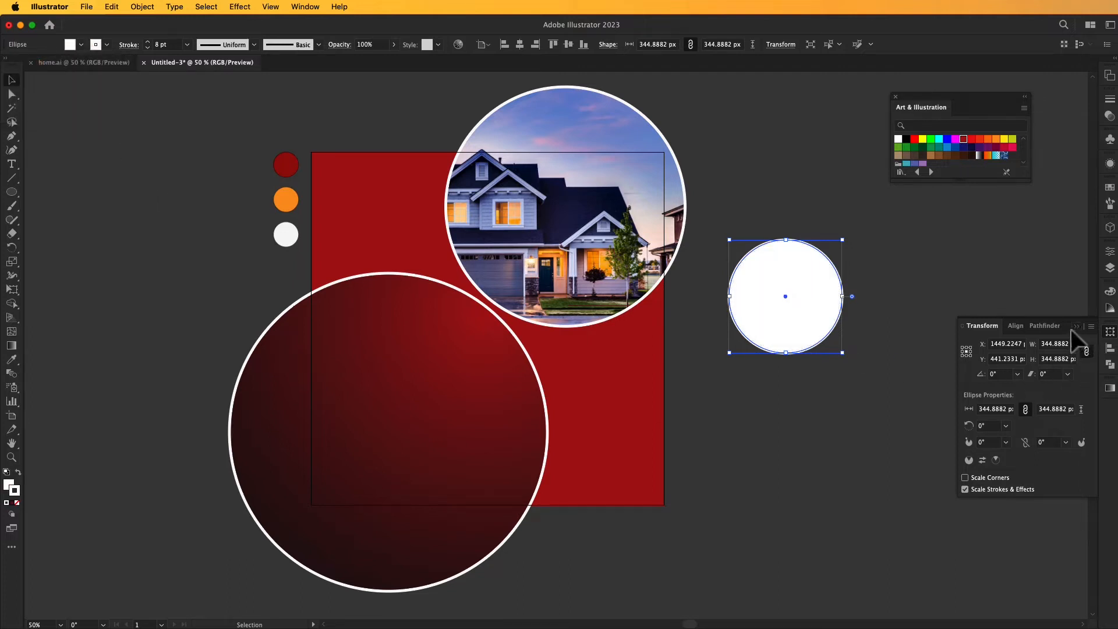
left_click(841, 230)
Place the image home-2.png beside the artboard over the white circle, about 697 px wide.
left_click(88, 7)
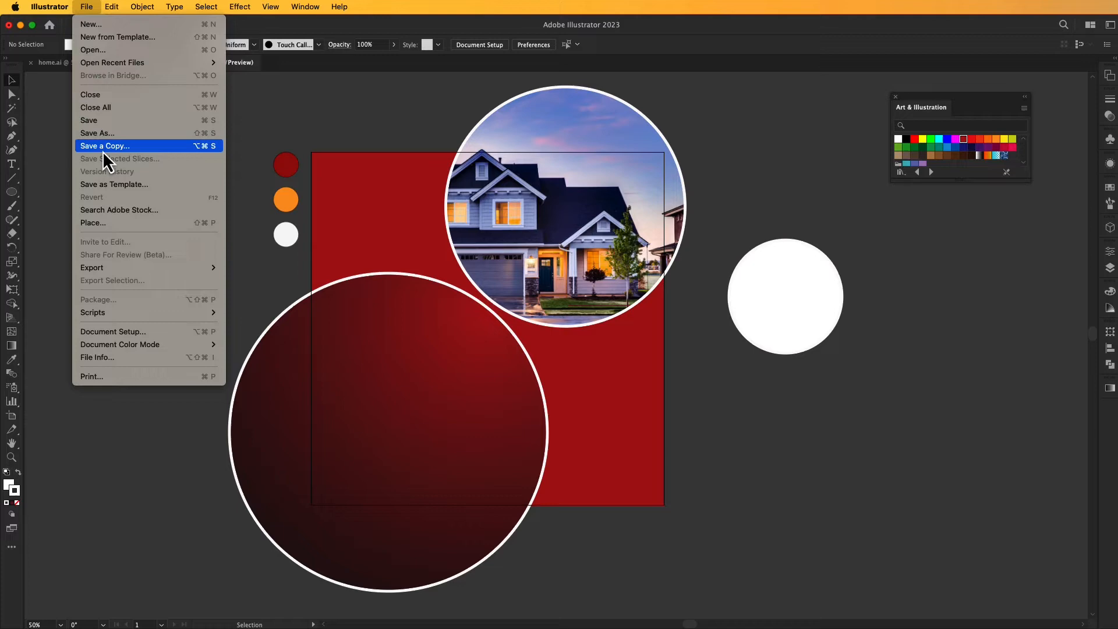
left_click(124, 226)
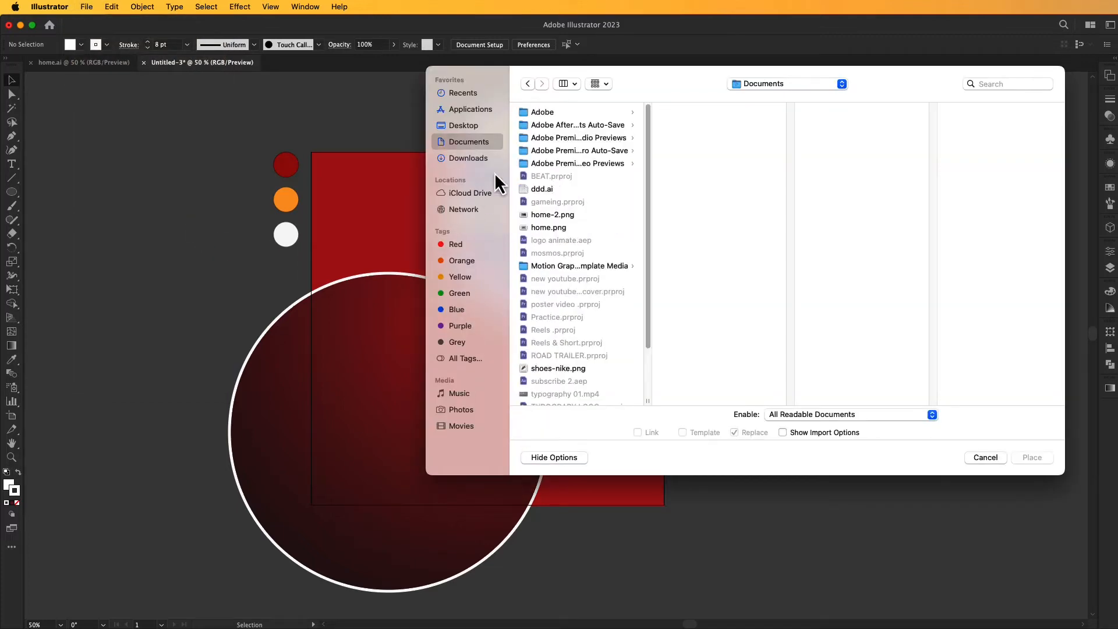
left_click(561, 213)
left_click(1028, 460)
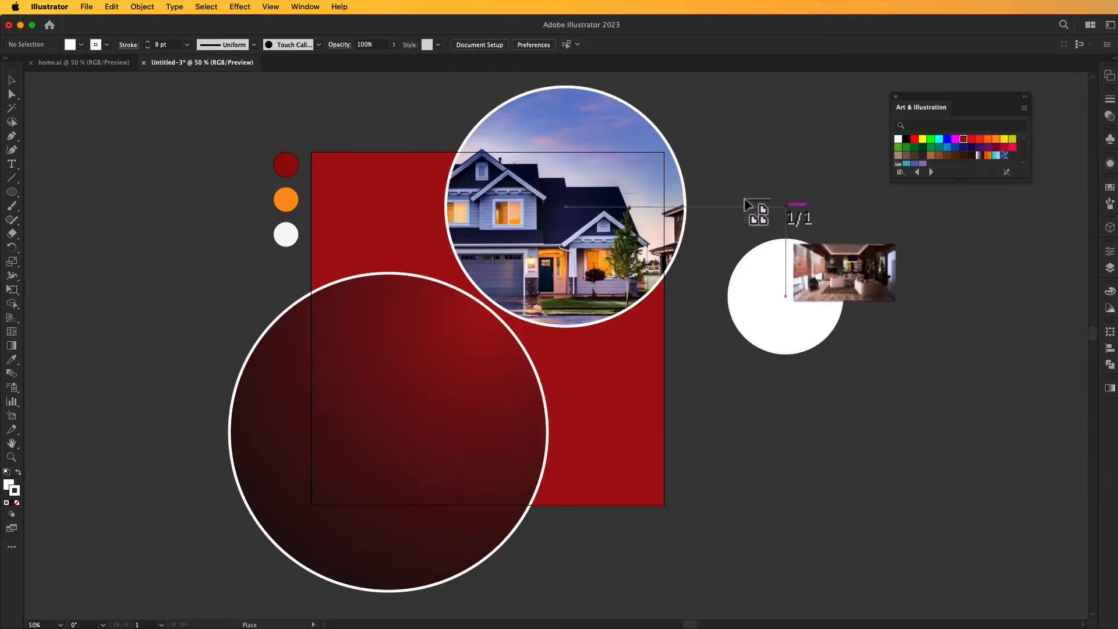
left_click_drag(708, 194, 937, 463)
Bring the white circle to the front over the right part of the interior image and enlarge the image to about 718 px wide.
left_click_drag(781, 338, 878, 405)
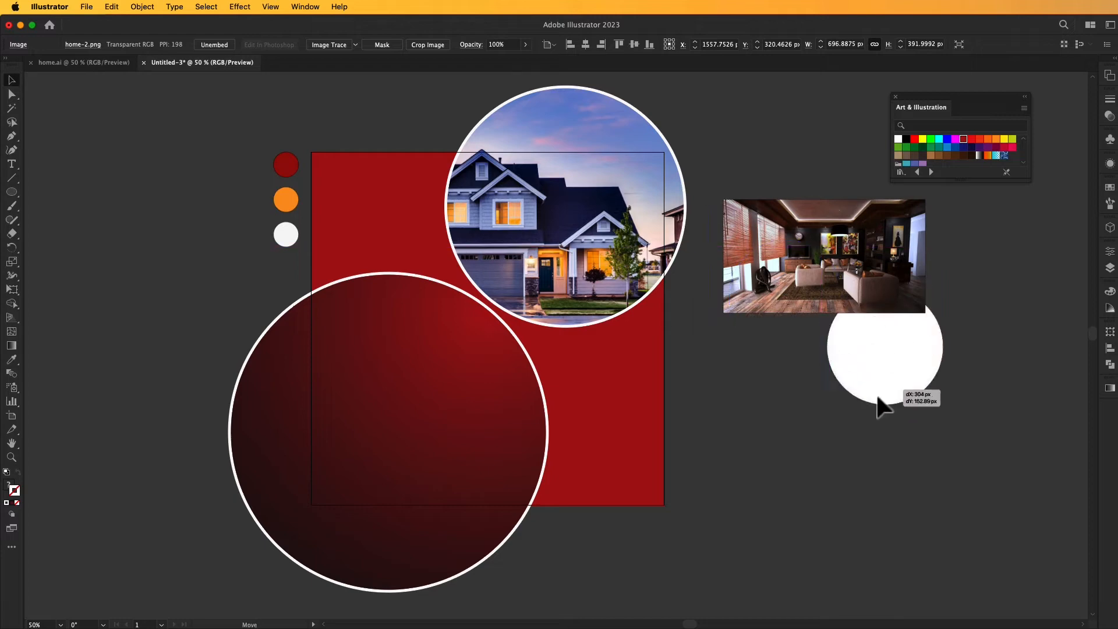
right_click(879, 404)
mouse_move(906, 565)
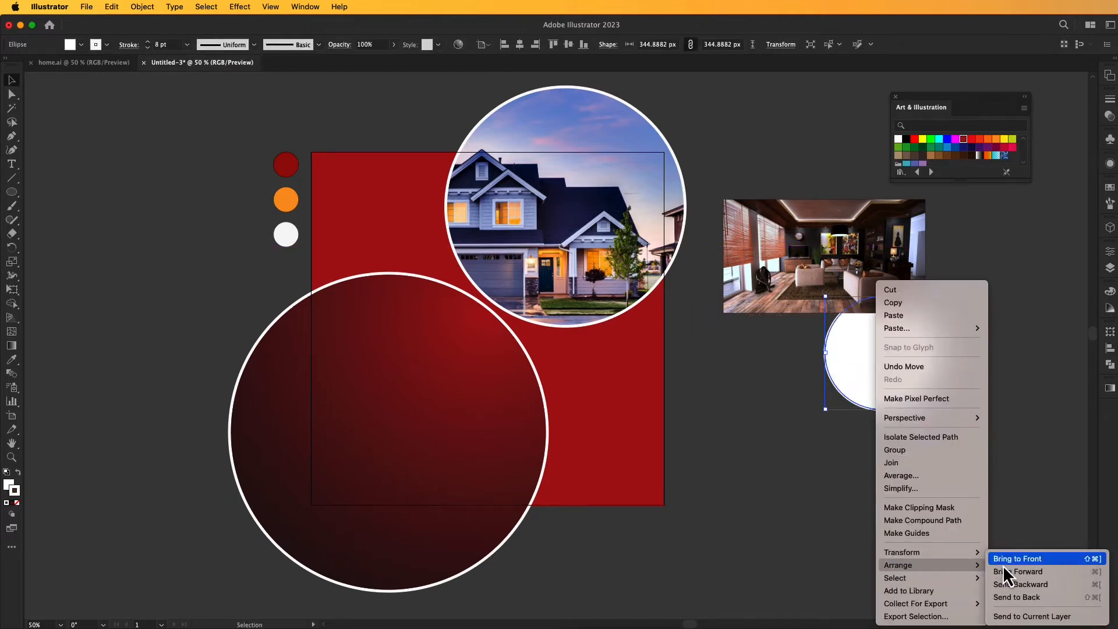
left_click(1002, 561)
left_click_drag(880, 364, 868, 274)
left_click(782, 298)
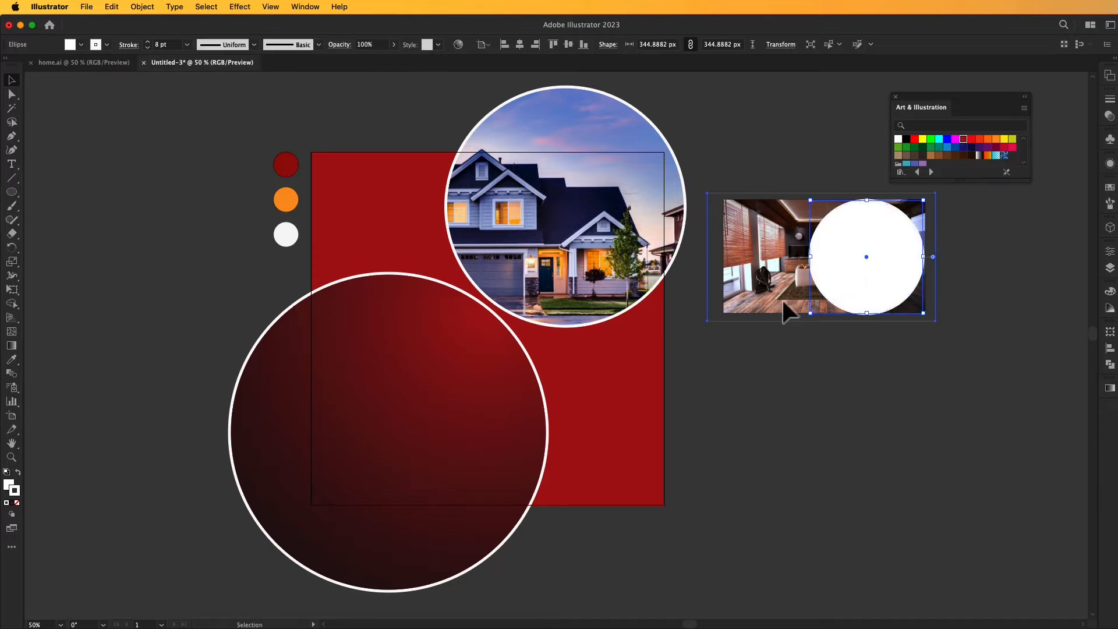
left_click_drag(936, 322, 939, 323)
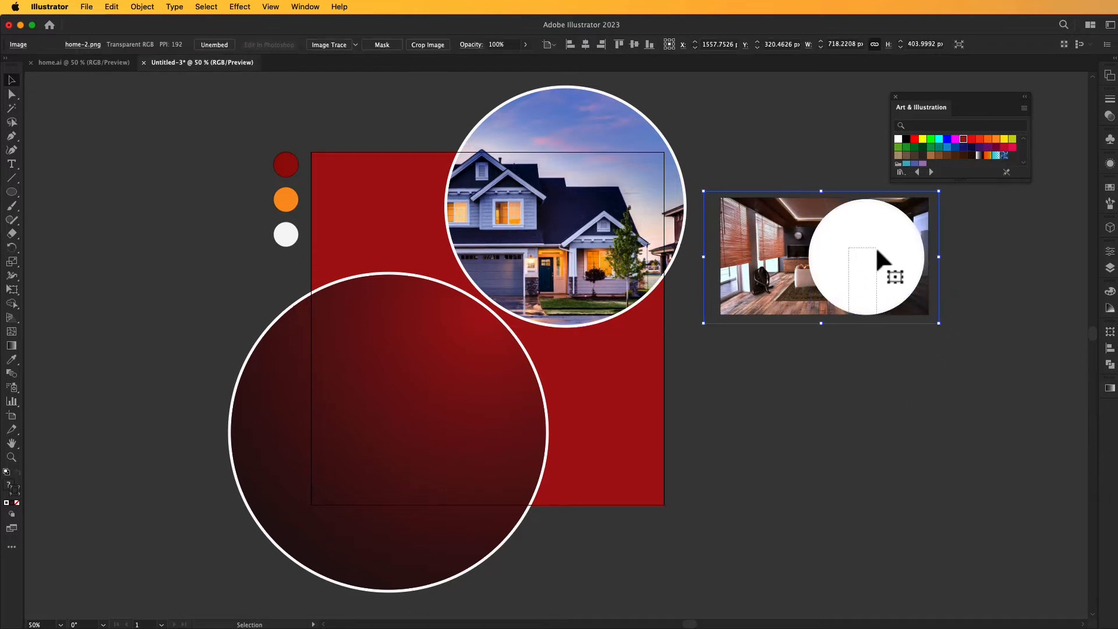
Clip the interior image to the circle with a clipping mask and move it where the house photo and gradient circle meet.
right_click(876, 250)
left_click_drag(877, 249, 544, 315)
left_click(922, 417)
left_click(885, 376)
left_click(869, 372)
left_click(843, 349)
left_click(930, 337)
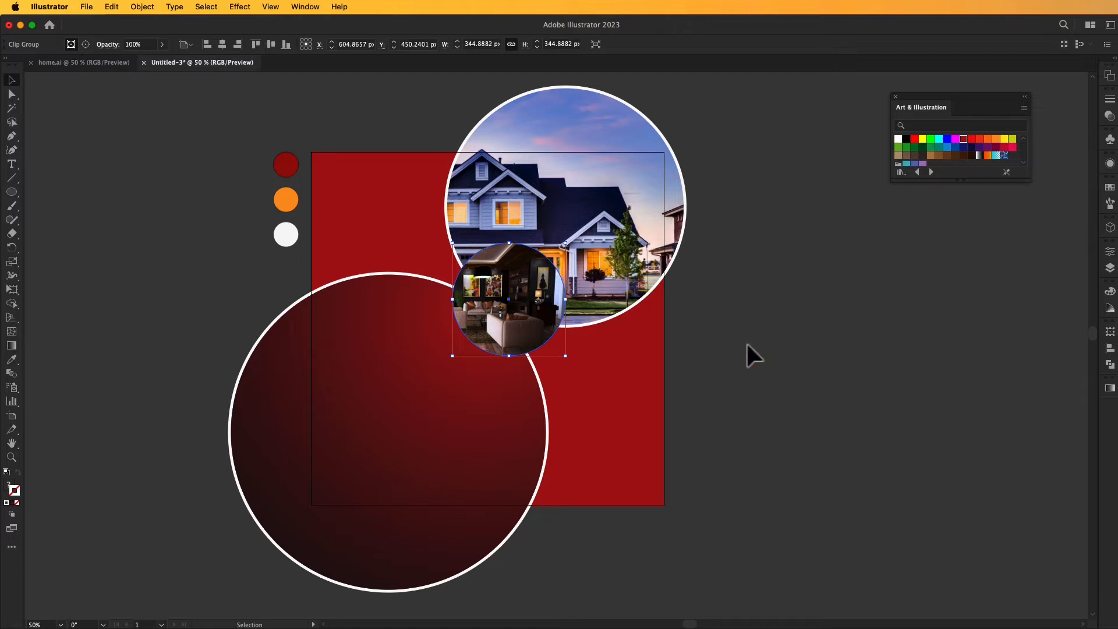
Outline the circular interior photo with a matching circle about 345 px in diameter, with no fill and a white 8 pt stroke.
left_click(12, 192)
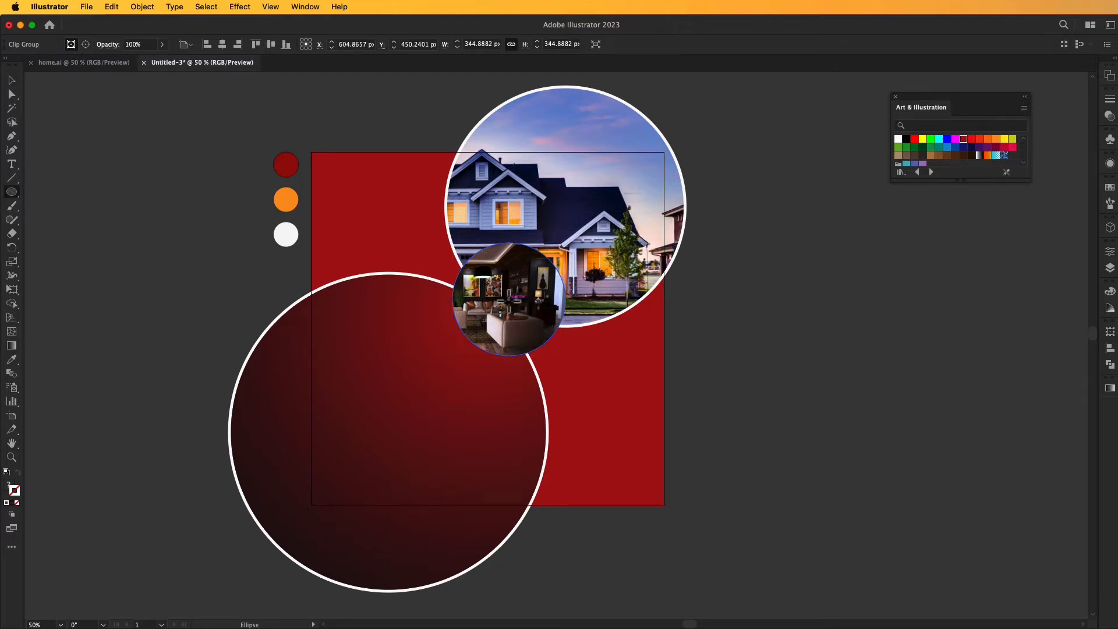
left_click_drag(509, 299, 541, 356)
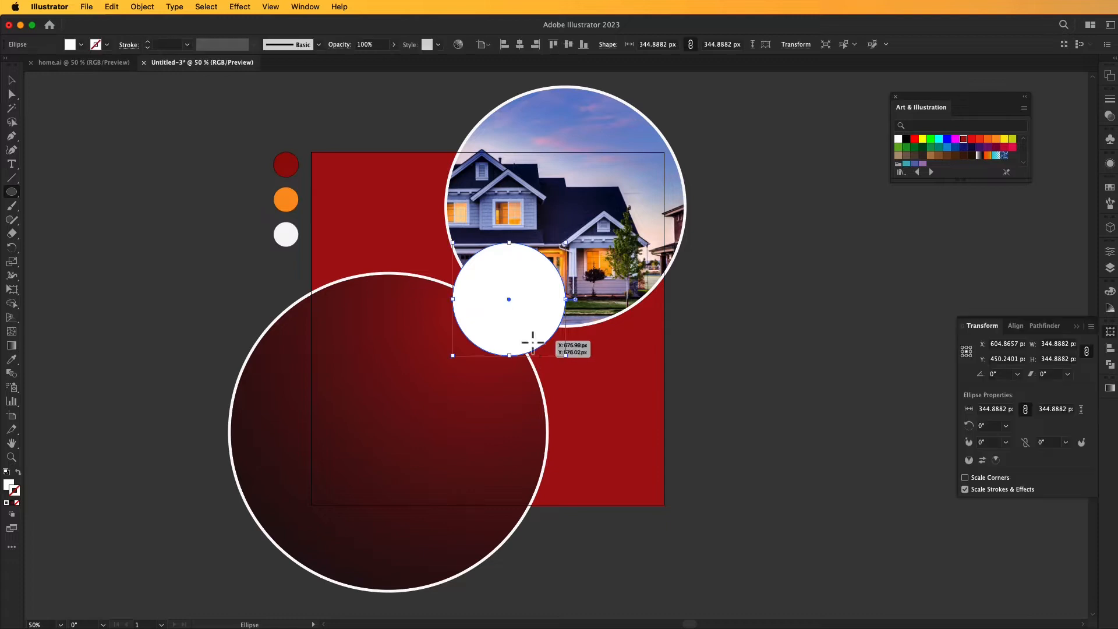
left_click(18, 473)
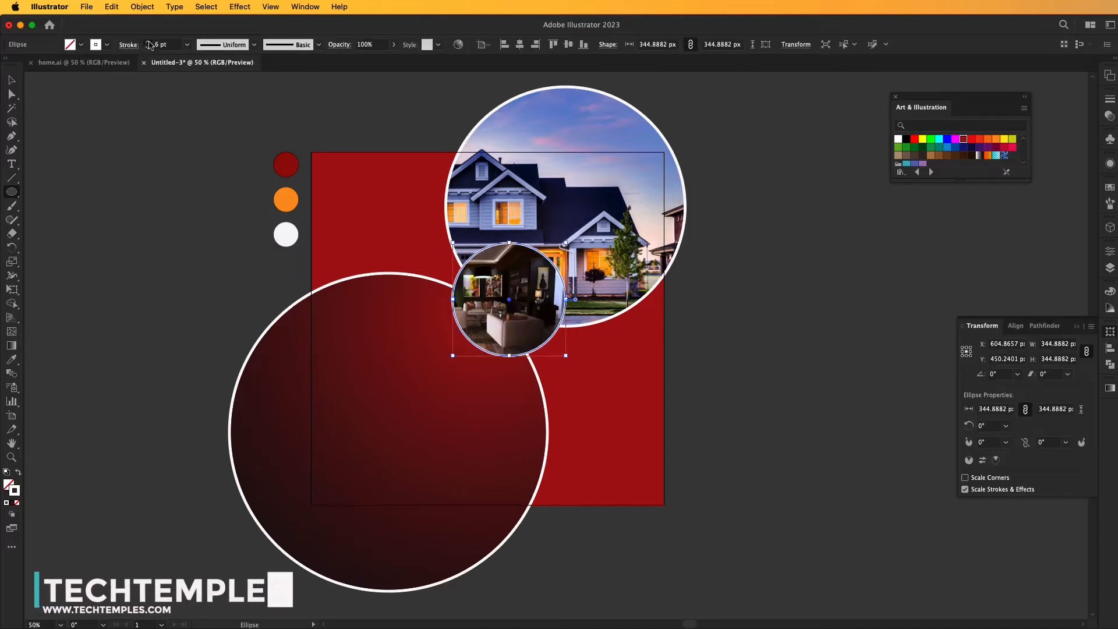
left_click(11, 79)
left_click(161, 167)
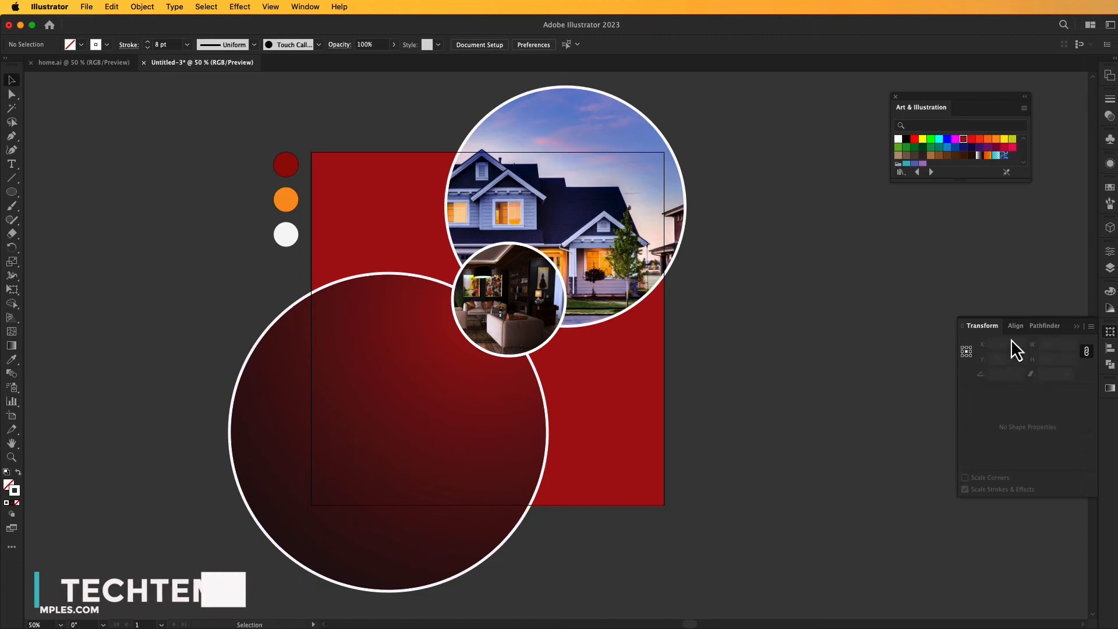
Draw a circle about 221 px in diameter beside the interior photo and color it with the orange sample circle.
left_click(11, 192)
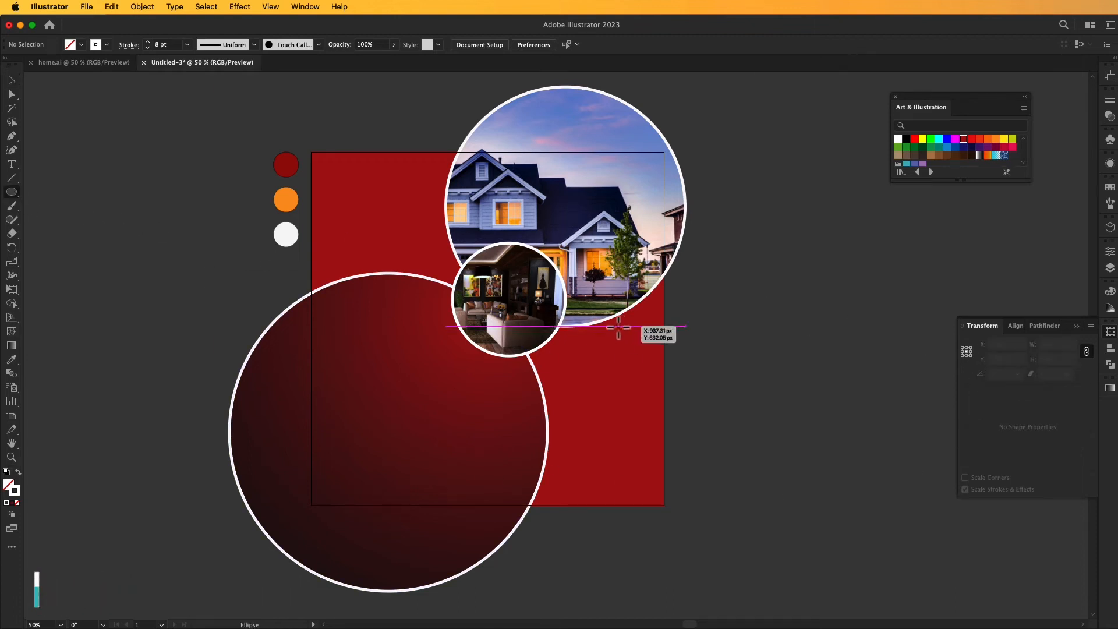
left_click_drag(604, 328, 627, 368)
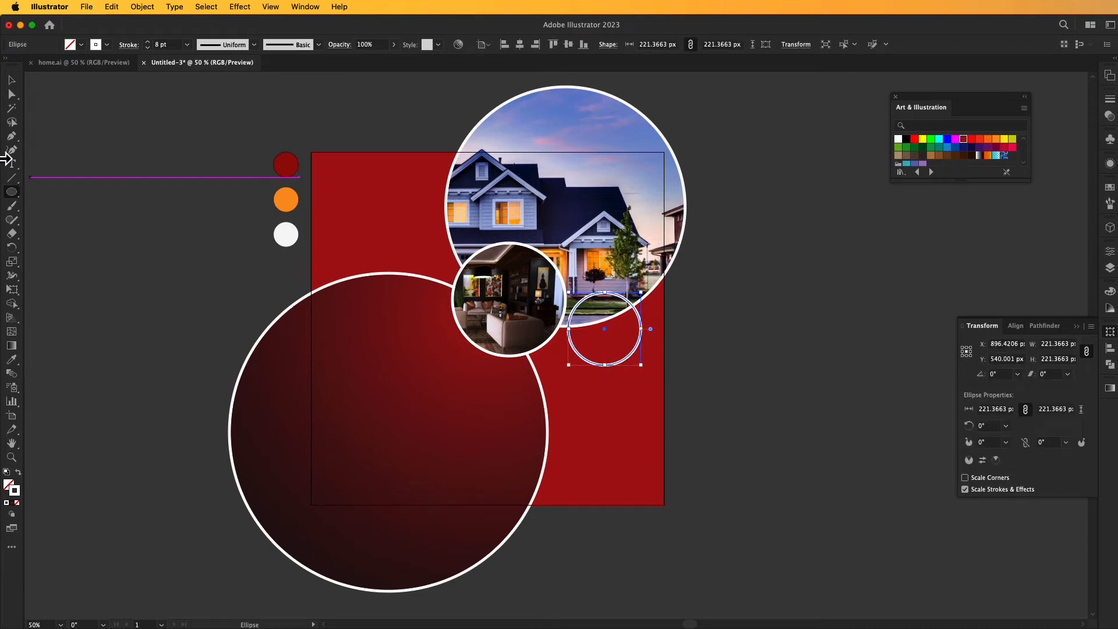
left_click(11, 361)
left_click(278, 204)
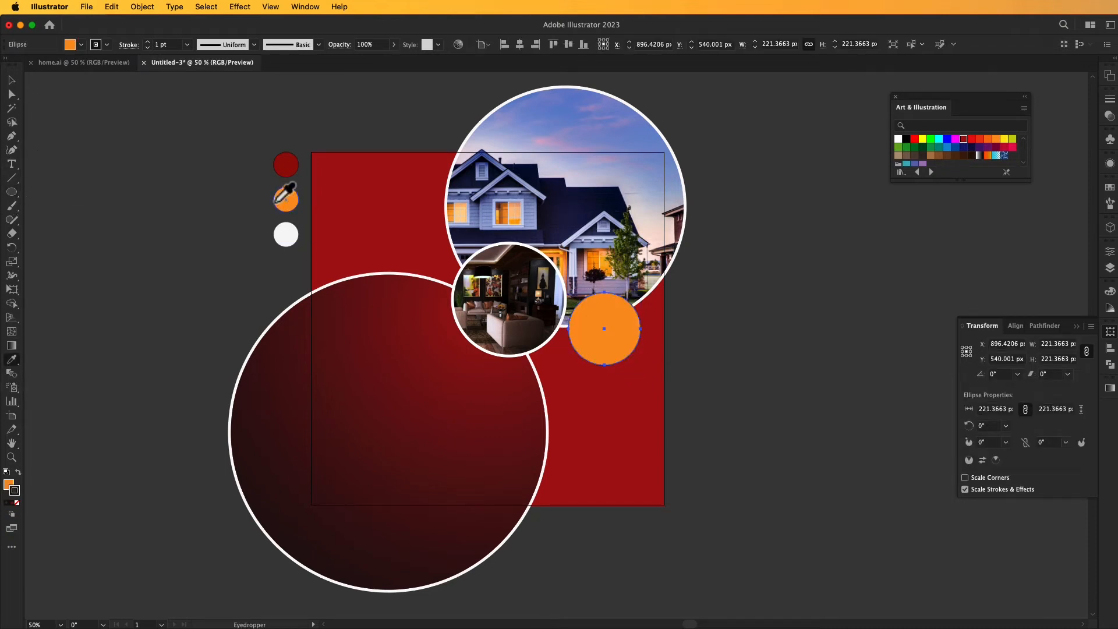
left_click(17, 81)
left_click(108, 268)
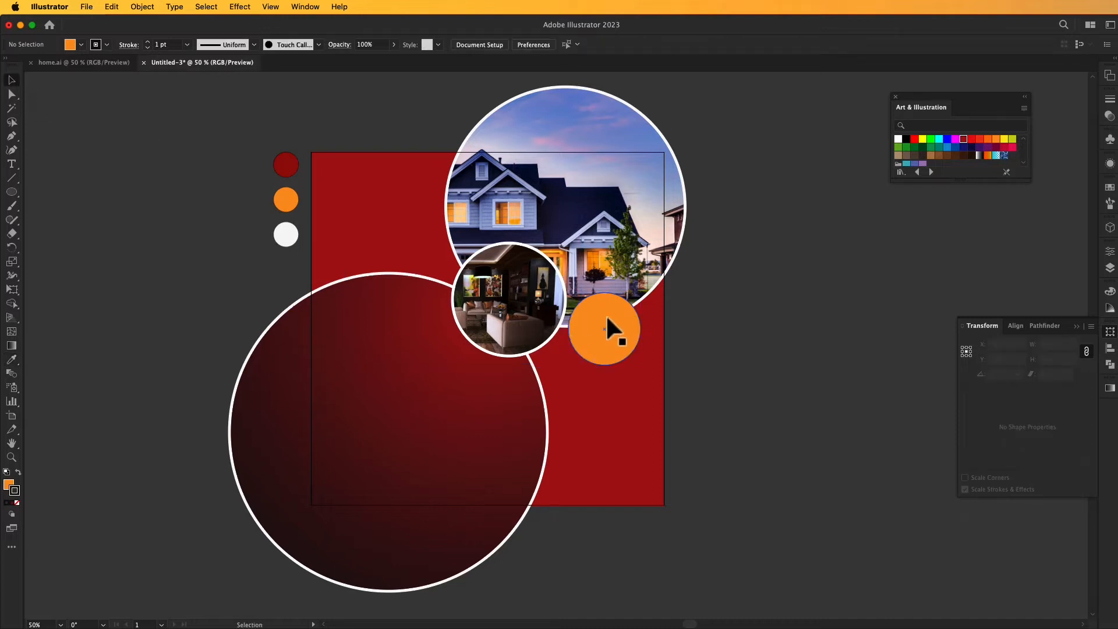
Remove the stroke from the orange circle beside the interior photo, keeping its orange fill.
left_click(607, 318)
left_click(17, 503)
left_click(7, 486)
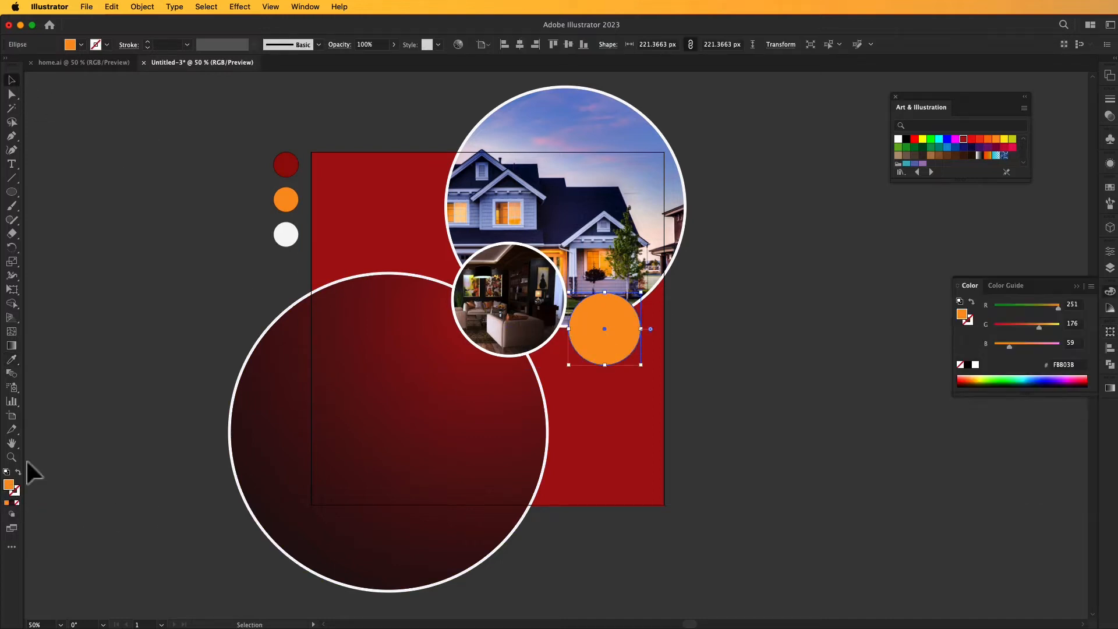
left_click(178, 316)
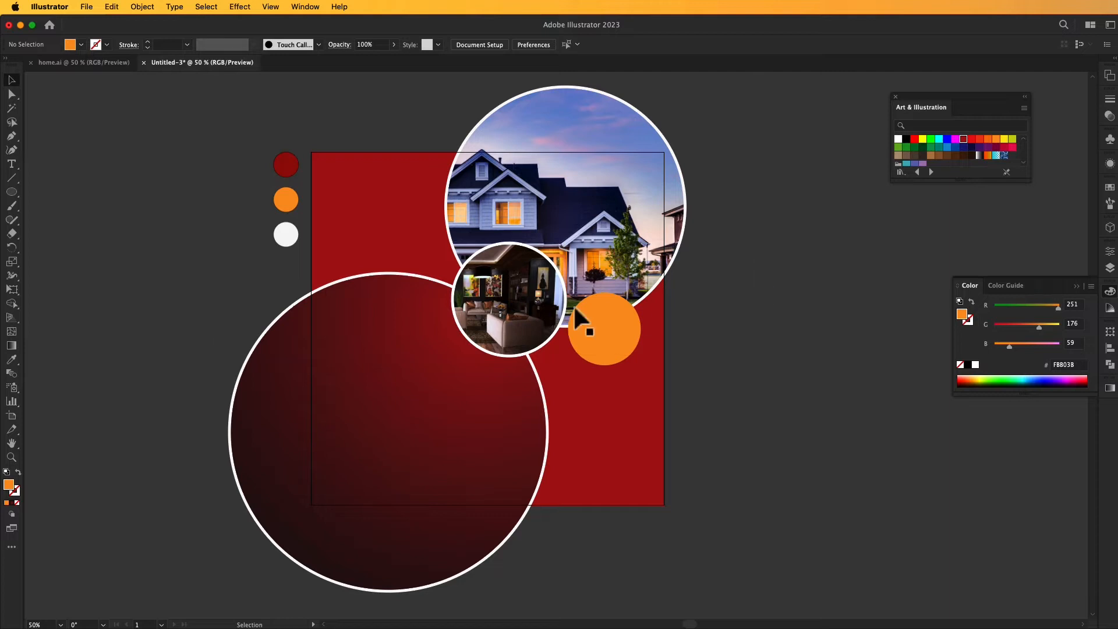
left_click(548, 337)
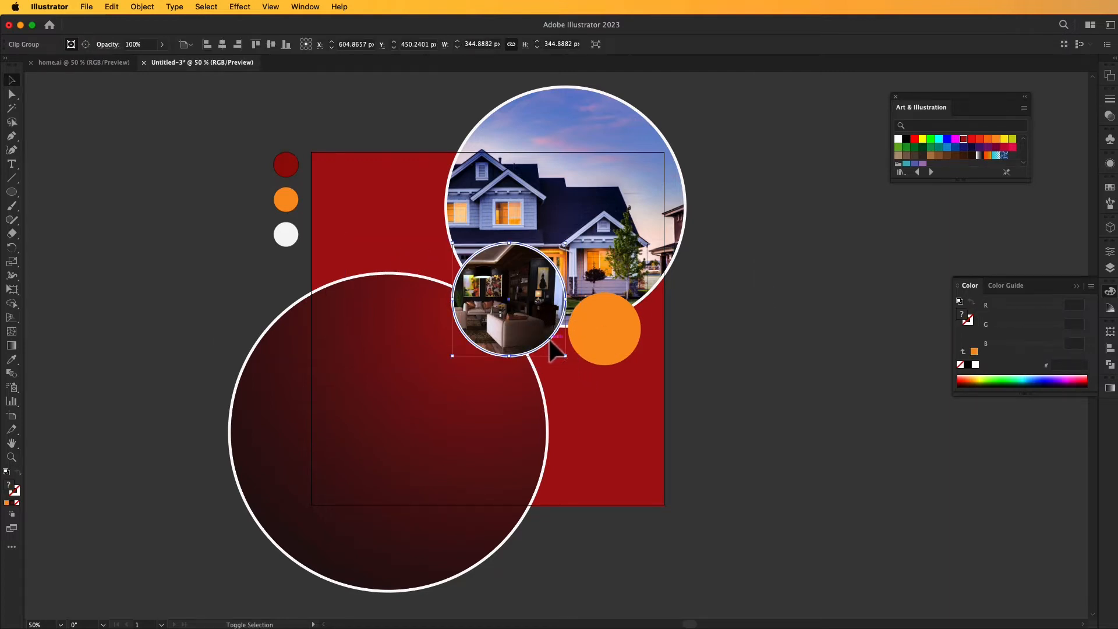
left_click(550, 339, "shift")
left_click_drag(546, 316, 541, 327)
key("super+z")
Move the interior photo together with its white outline slightly down and to the right, and nudge the orange circle down beside it.
left_click(555, 363)
left_click(549, 339)
left_click(519, 310, "shift")
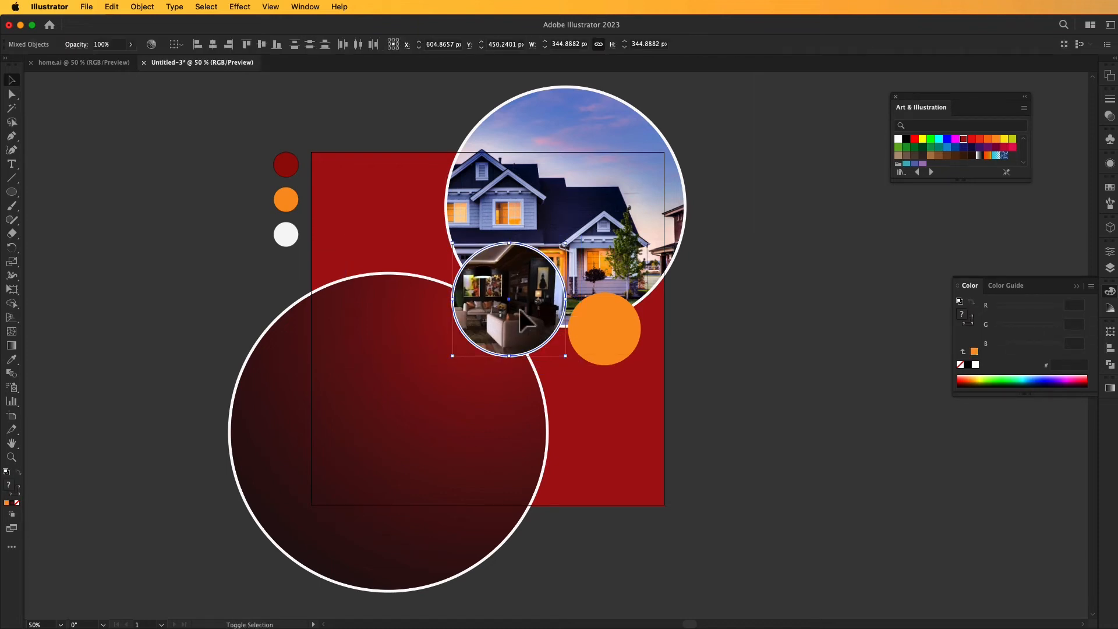
mouse_move(522, 322)
left_mouse_down()
mouse_move(510, 330)
mouse_move(528, 337)
left_mouse_up()
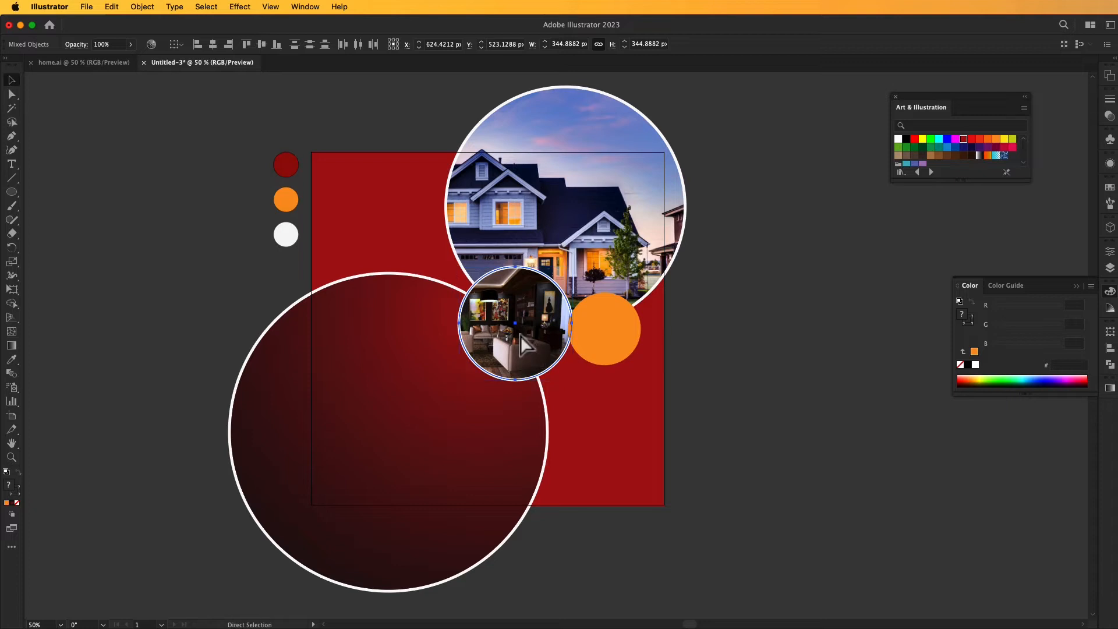
left_click(726, 333)
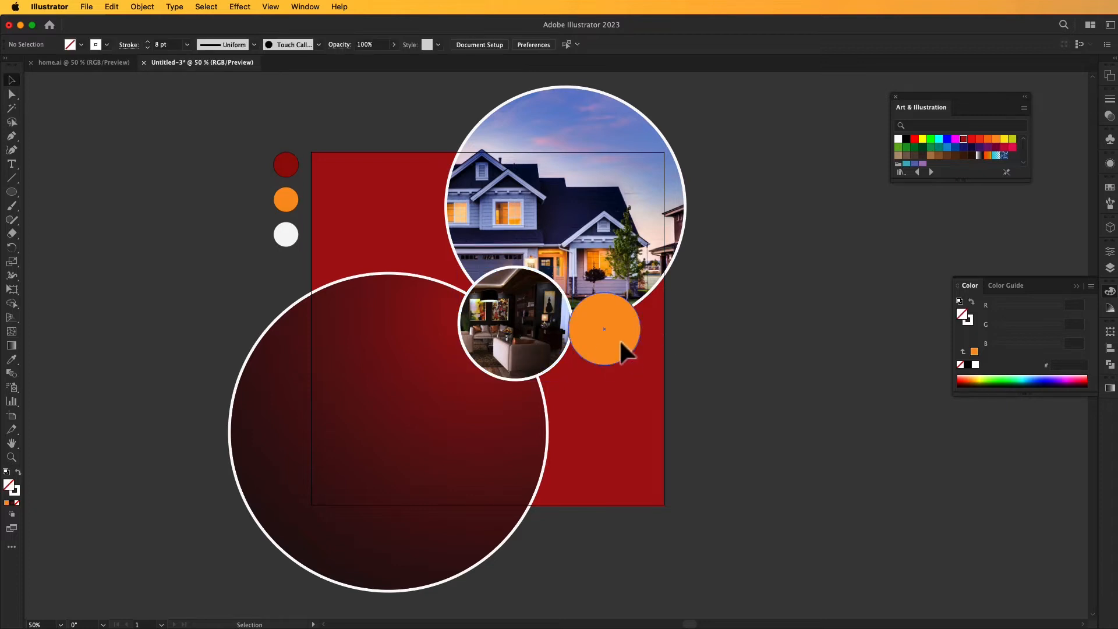
left_click_drag(622, 345, 624, 351)
left_click(732, 336)
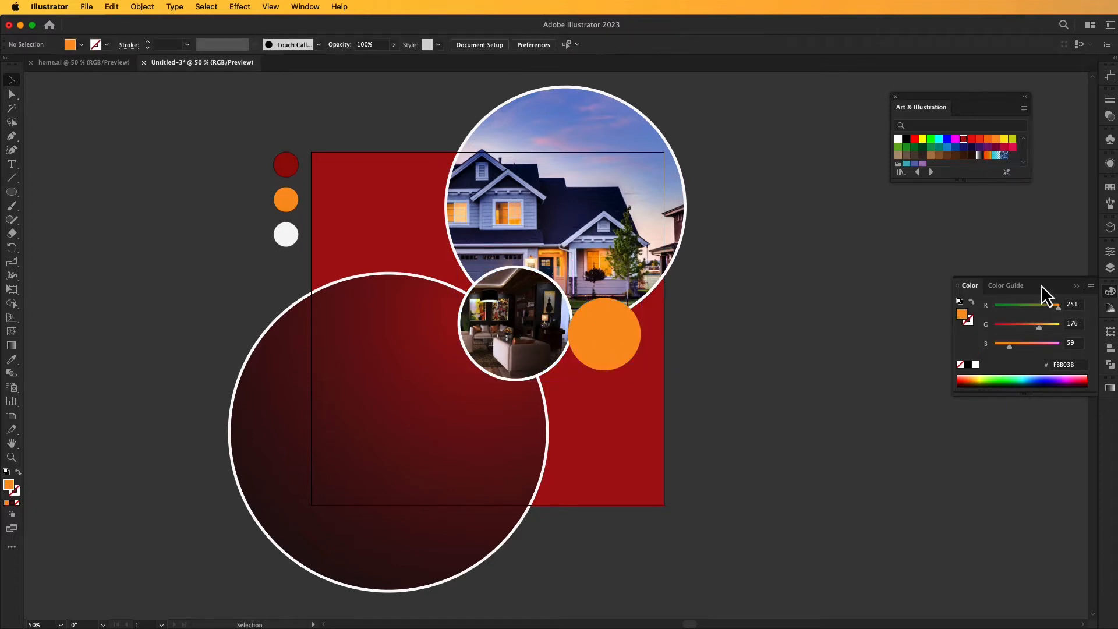
Draw a circle about 270 px in diameter to the right of the artboard and swap its orange fill to a 1 pt stroke.
left_click_drag(730, 352, 728, 349)
left_click(13, 194)
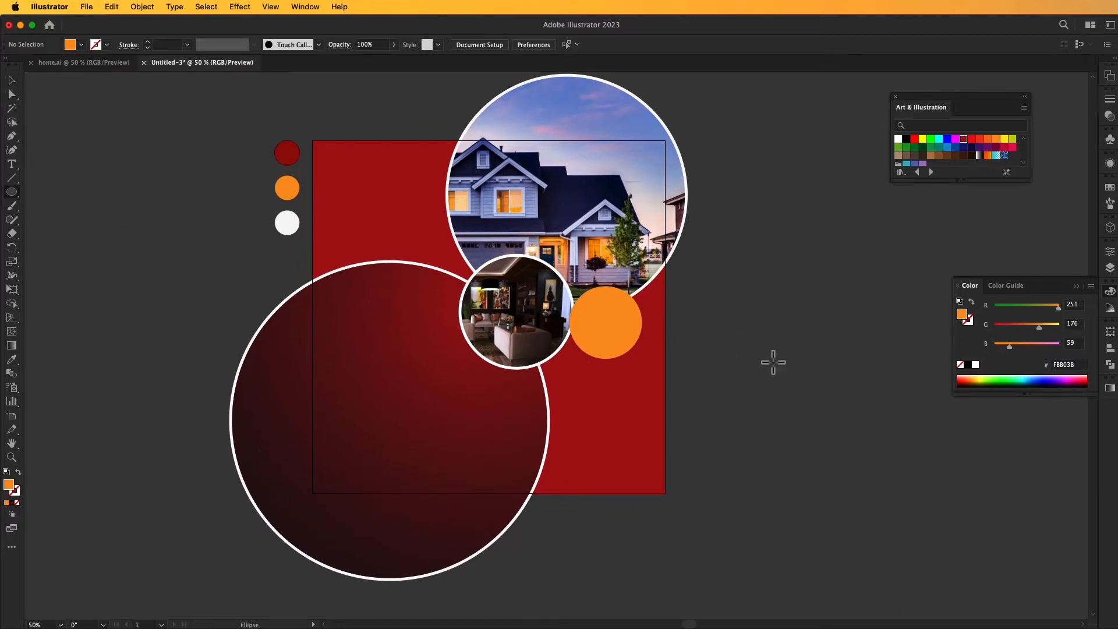
left_click_drag(730, 341, 770, 383)
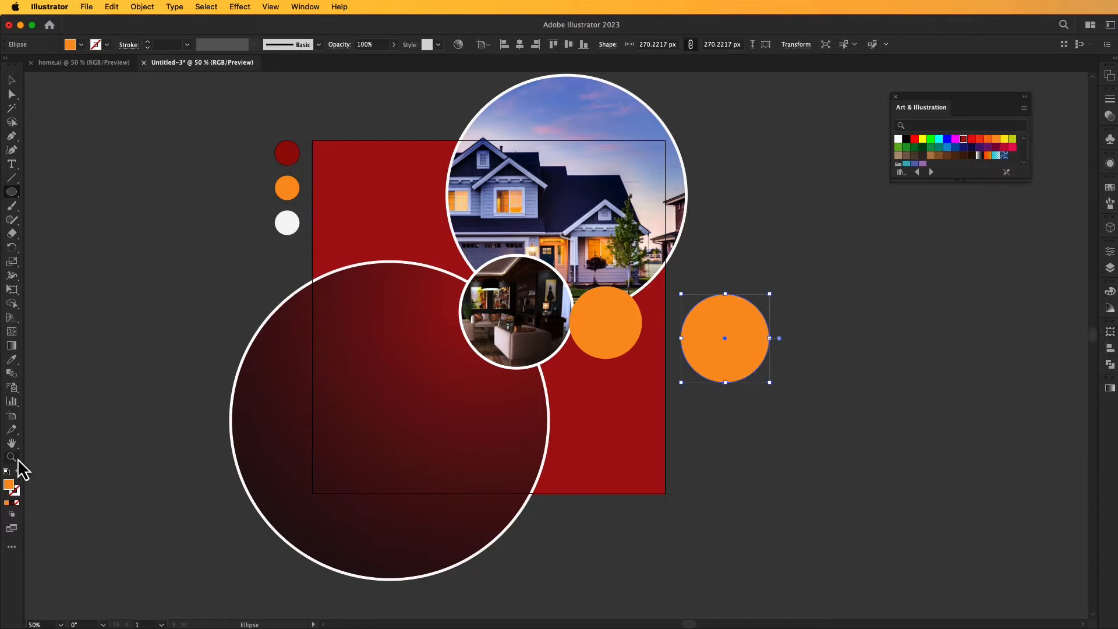
left_click(18, 472)
left_click(16, 80)
left_click(100, 156)
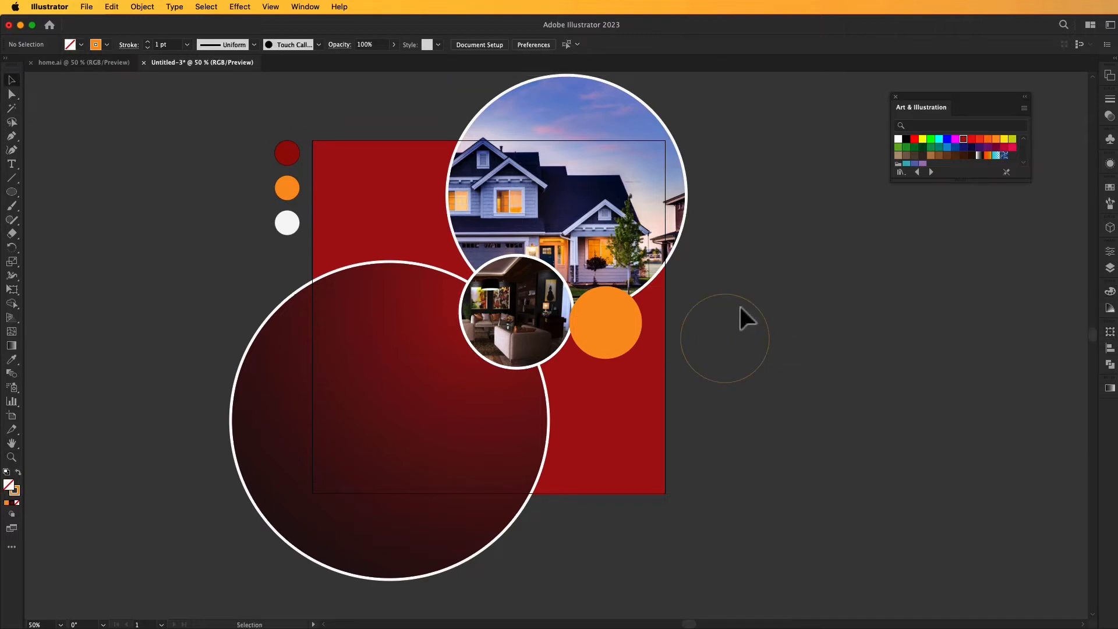
Set the outlined orange circle's stroke weight to 5 pt and place an overlapping copy to its right.
left_click(744, 299)
triple_click(148, 42)
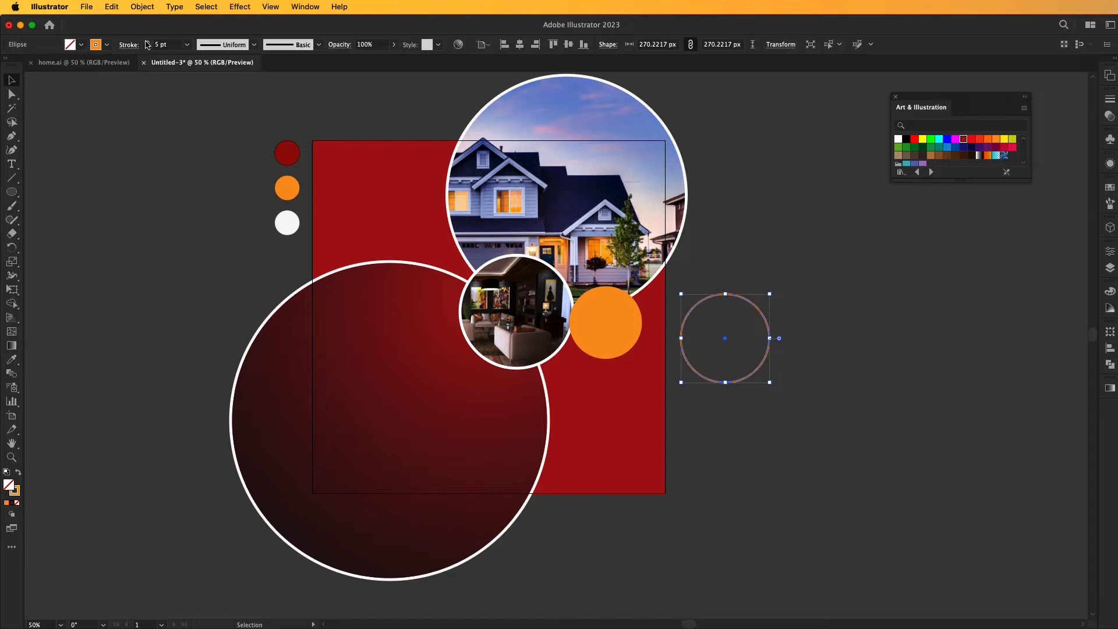
left_click_drag(756, 307, 802, 303)
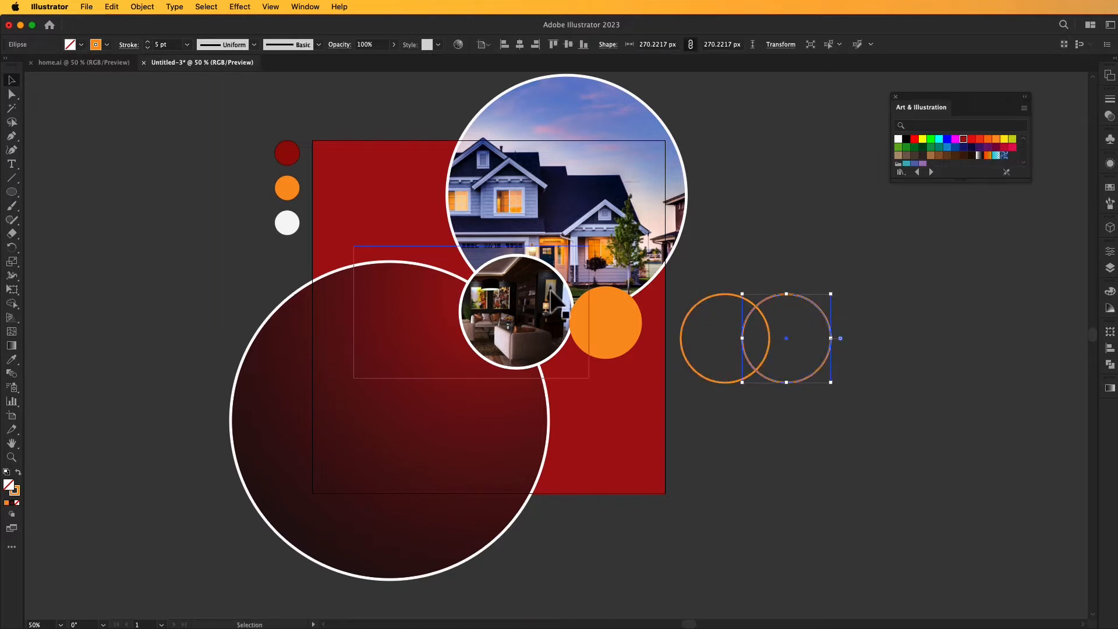
left_click(654, 581)
Change the stroke color of the left outlined circle to near-white FCFBFA.
left_click(714, 342)
double_click(15, 491)
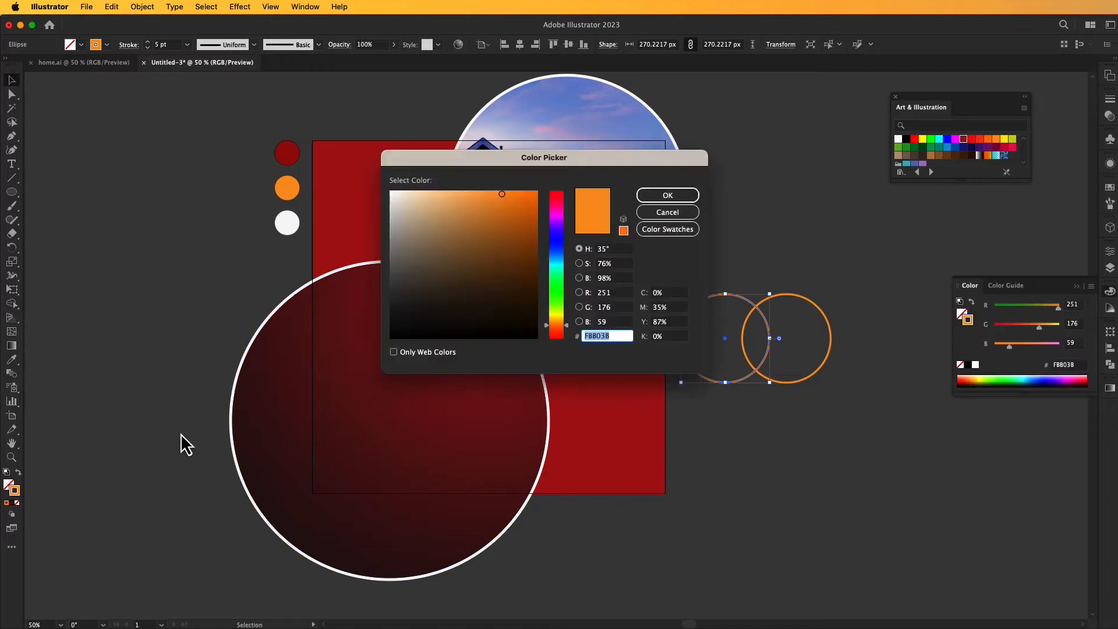
left_click(389, 194)
left_click(651, 197)
left_click(786, 252)
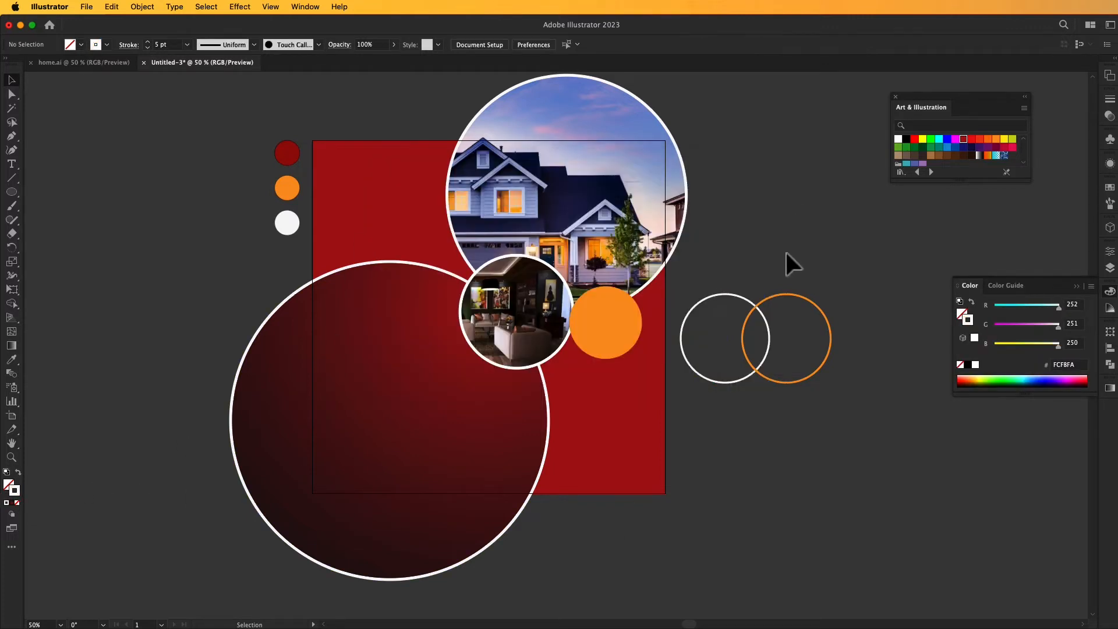
Select the white and orange outlined circles together and combine them with Intertwine.
left_click_drag(701, 378, 764, 410)
left_click(111, 7)
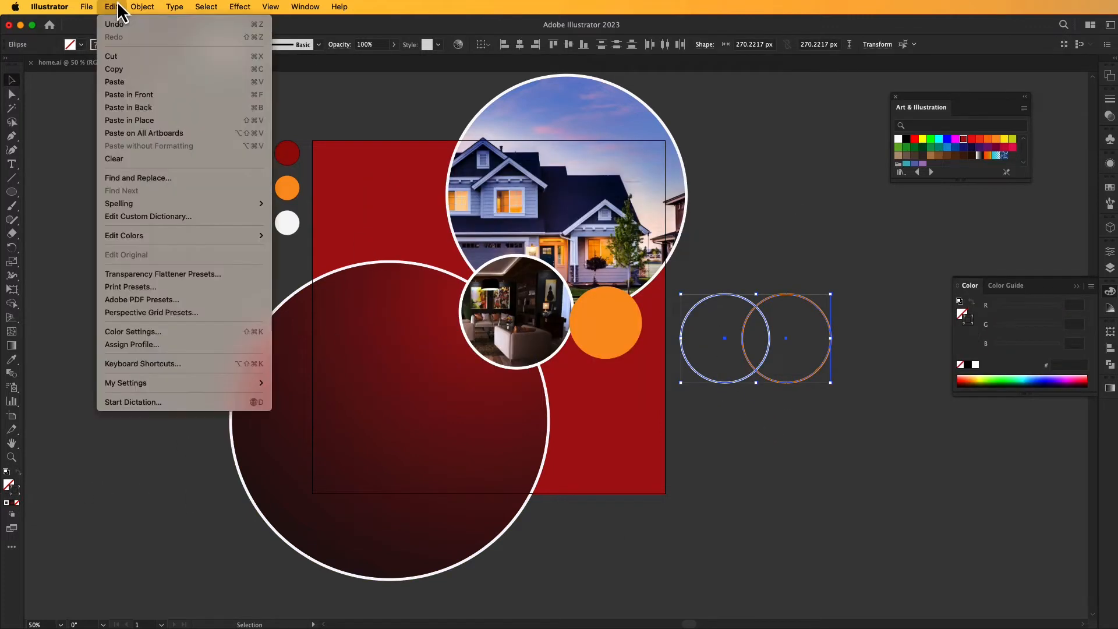
mouse_move(164, 355)
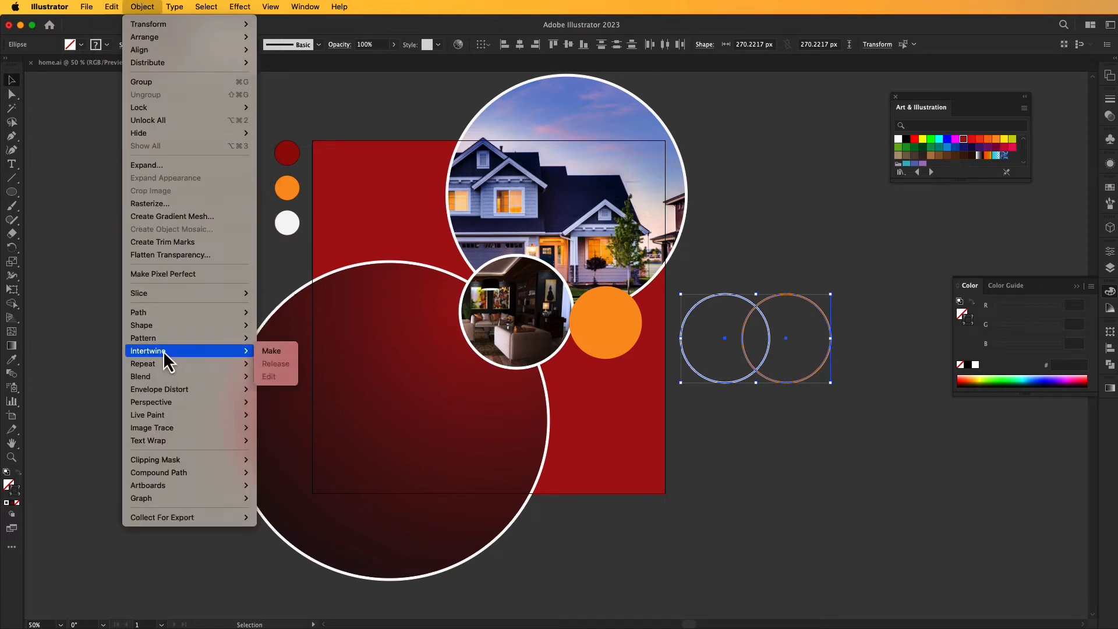
left_click(270, 351)
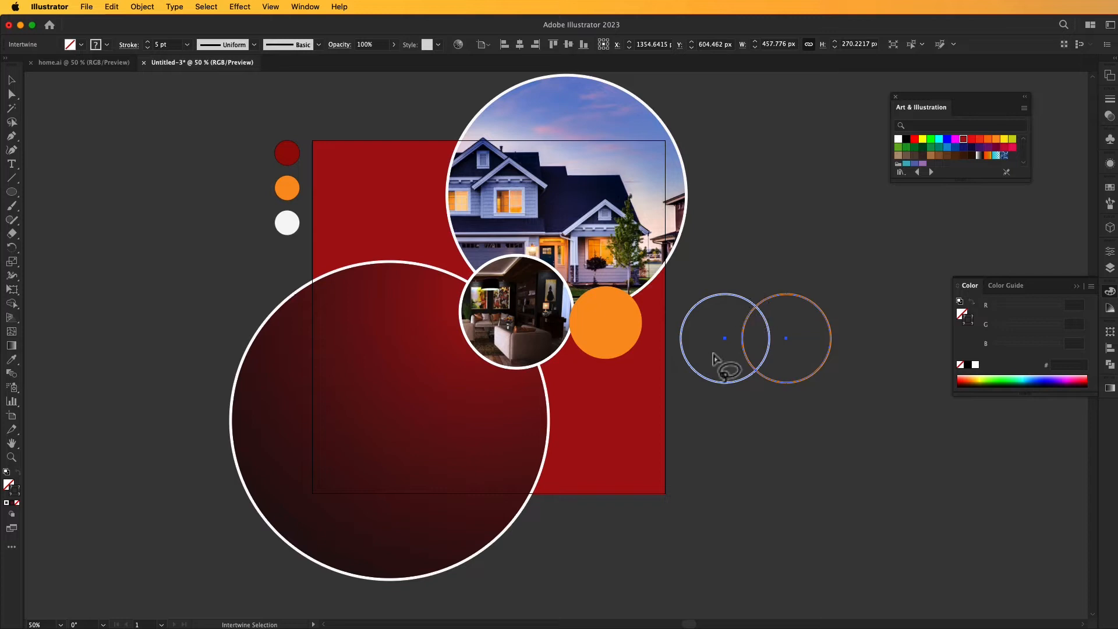
key("v")
left_click(782, 431)
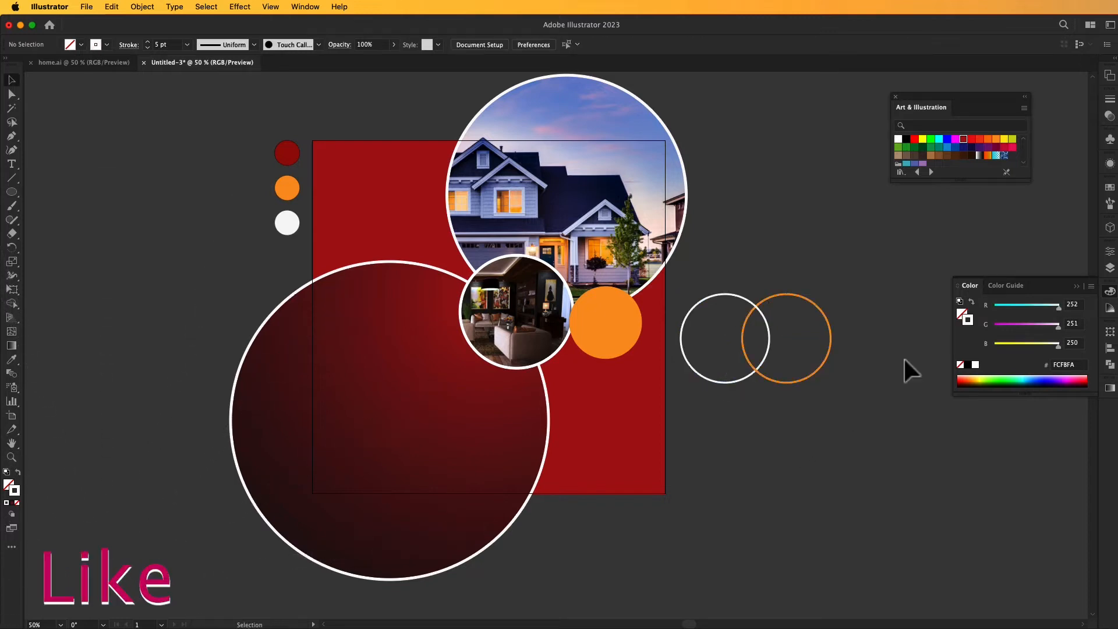
left_click(1076, 286)
Scale the intertwined rings down proportionally to about 108 × 63 px.
left_click_drag(878, 261, 698, 398)
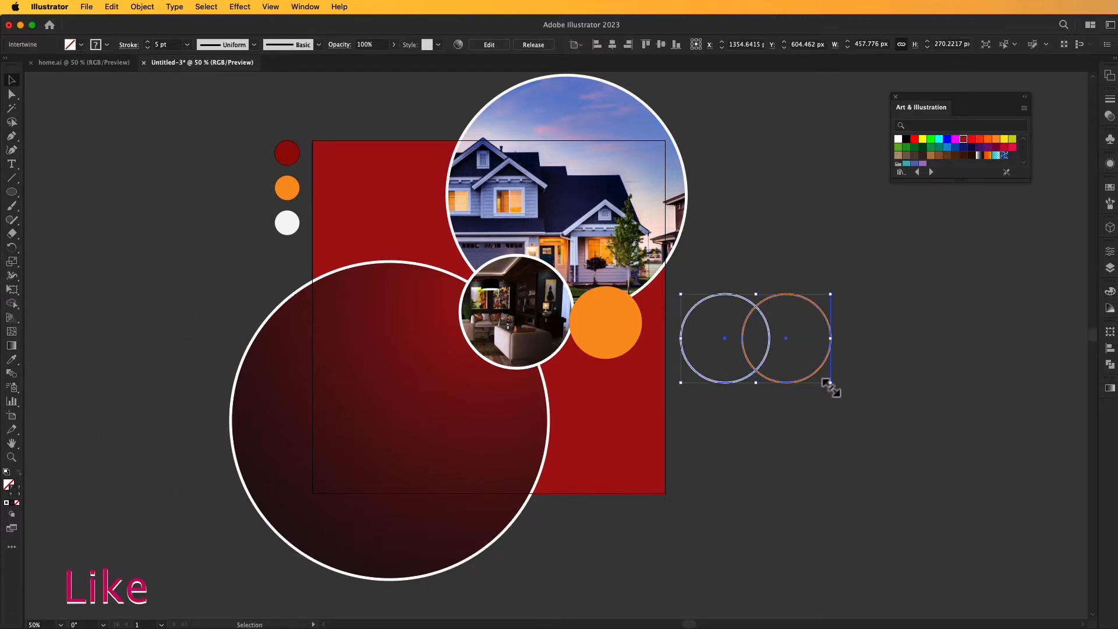
left_click_drag(830, 384, 774, 350)
left_click(774, 350)
left_click(766, 348)
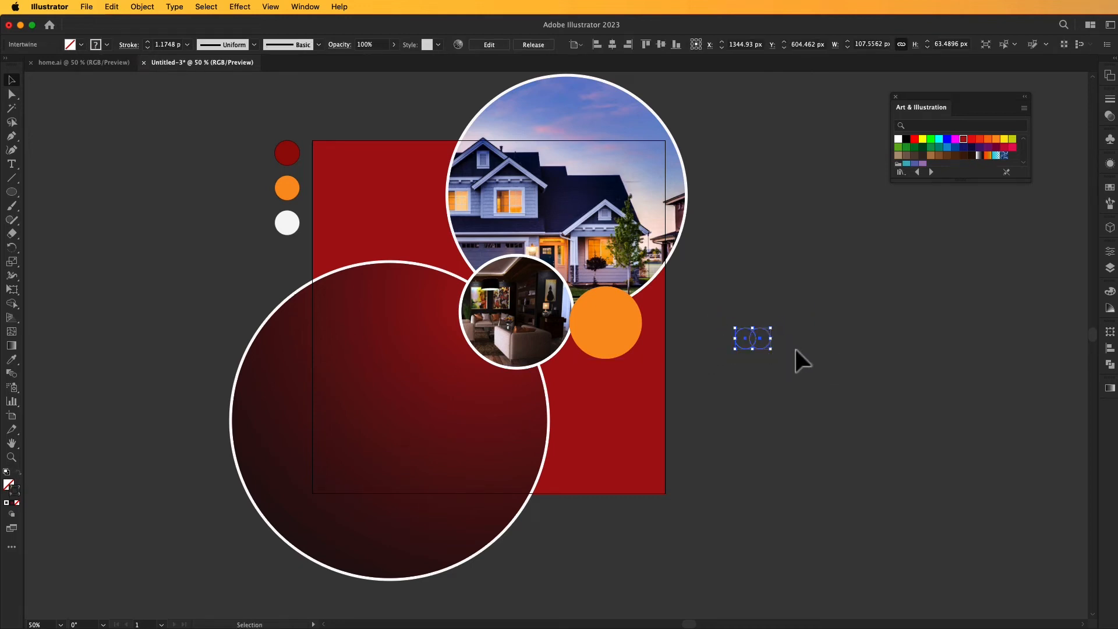
right_click(758, 333)
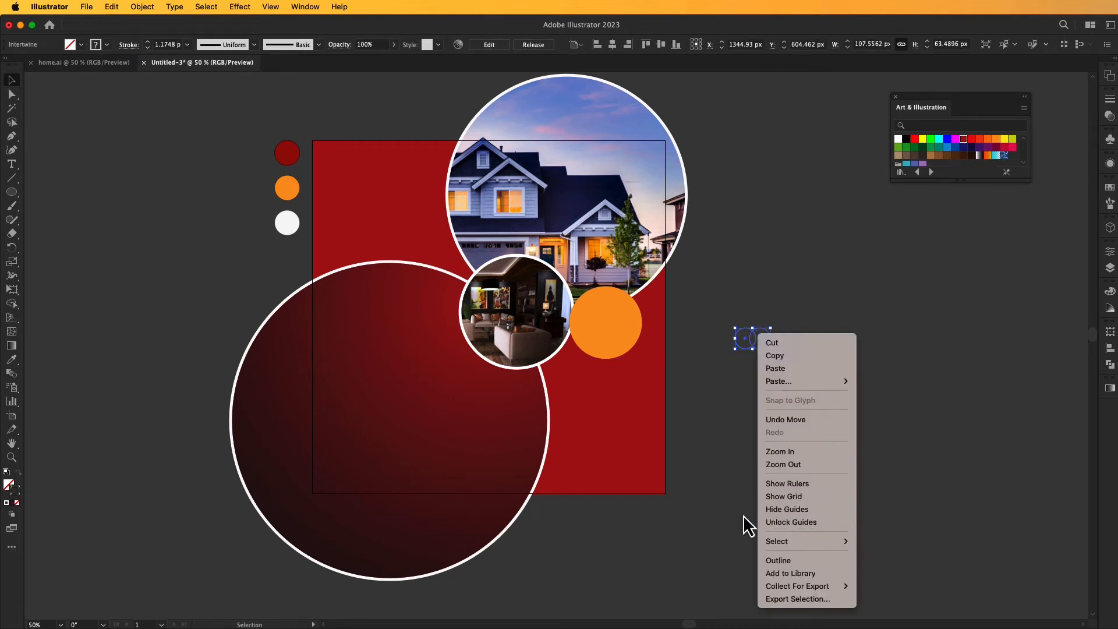
left_click(725, 408)
left_click(725, 403)
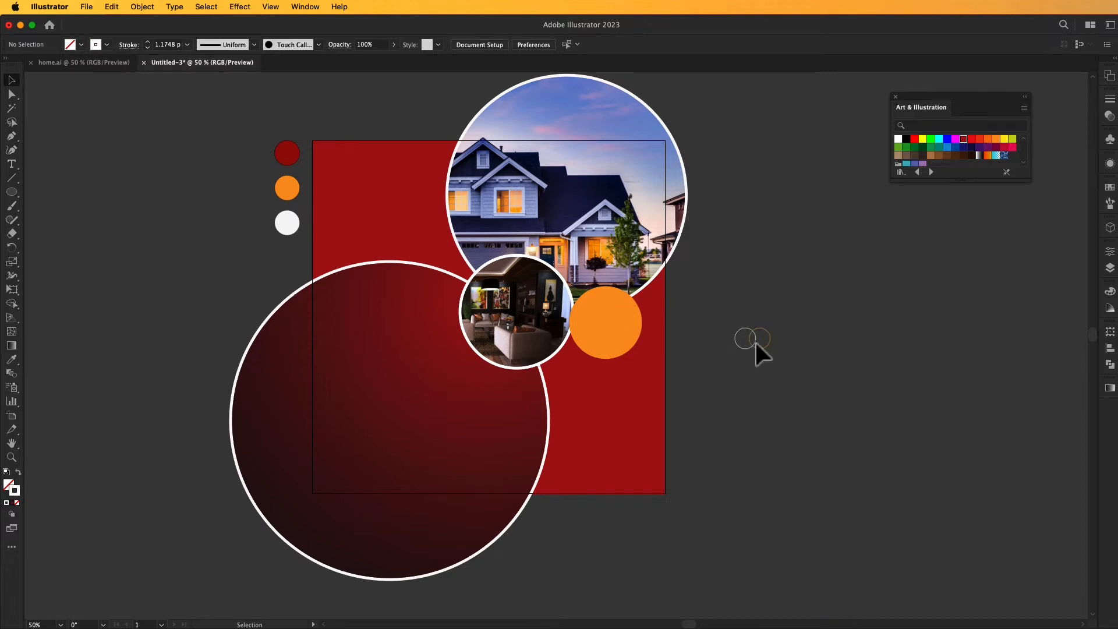
Move the intertwined rings into the artboard's upper-left corner and set their stroke weight to 4 pt.
left_click(755, 341)
left_click_drag(753, 346, 341, 170)
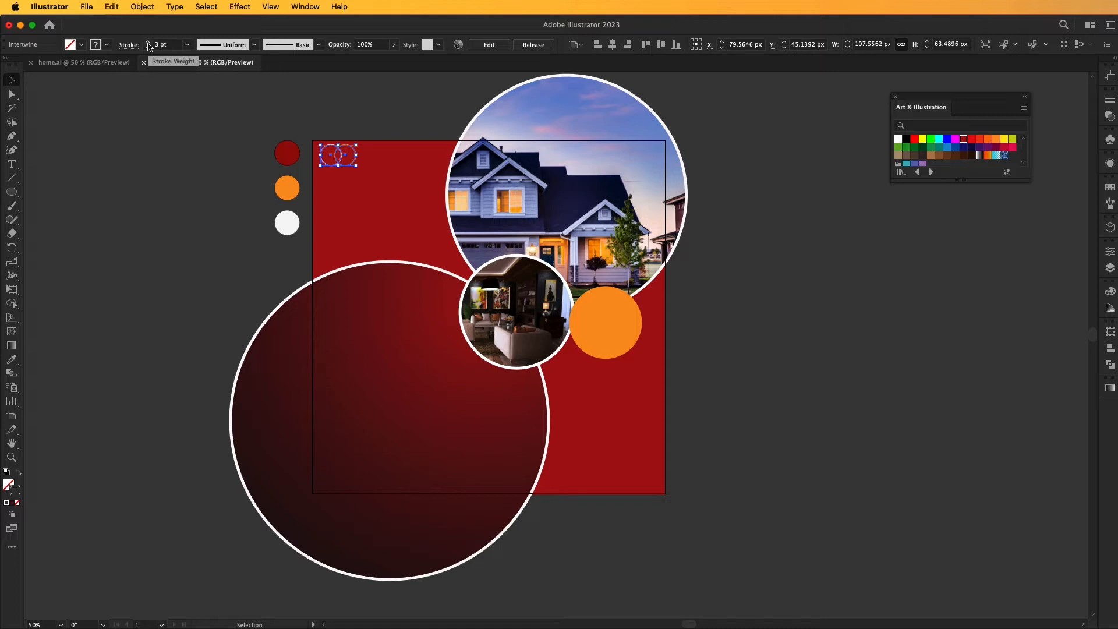
left_click(134, 124)
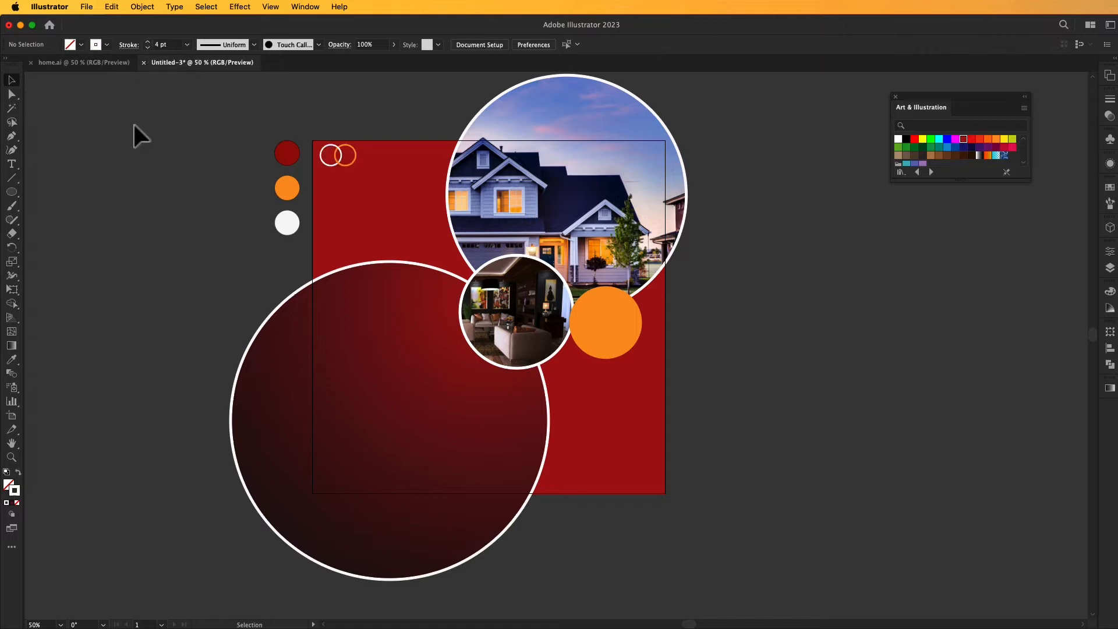
left_click(344, 167)
left_click(187, 240)
left_click_drag(338, 164, 335, 167)
left_click(193, 155)
mouse_move(664, 353)
left_mouse_down()
mouse_move(670, 341)
mouse_move(659, 349)
left_mouse_up()
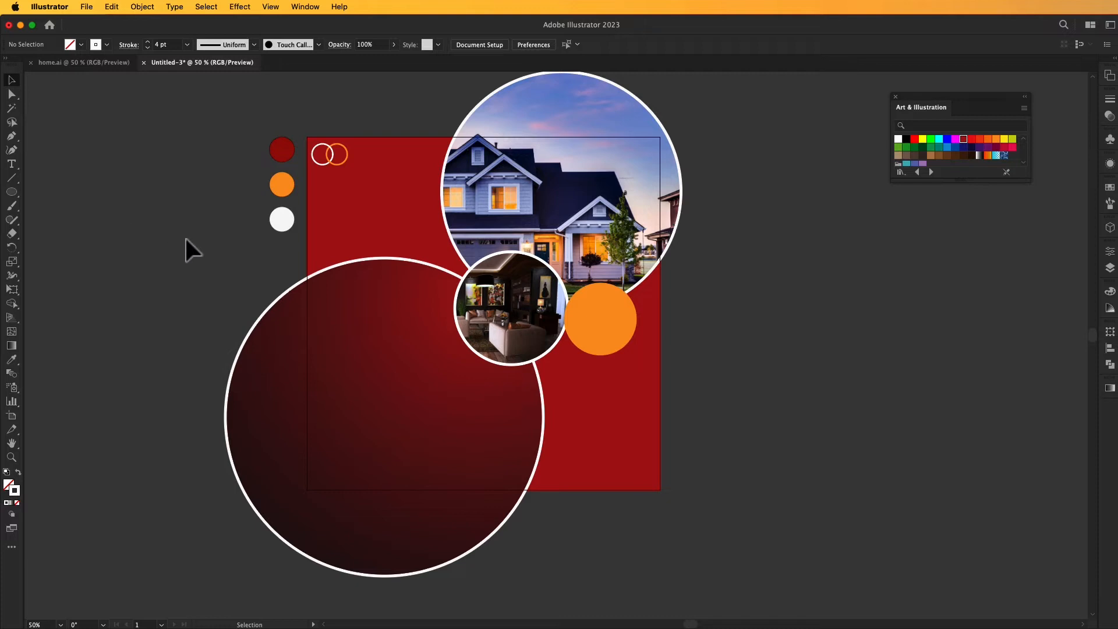
left_click(11, 164)
left_click(739, 390)
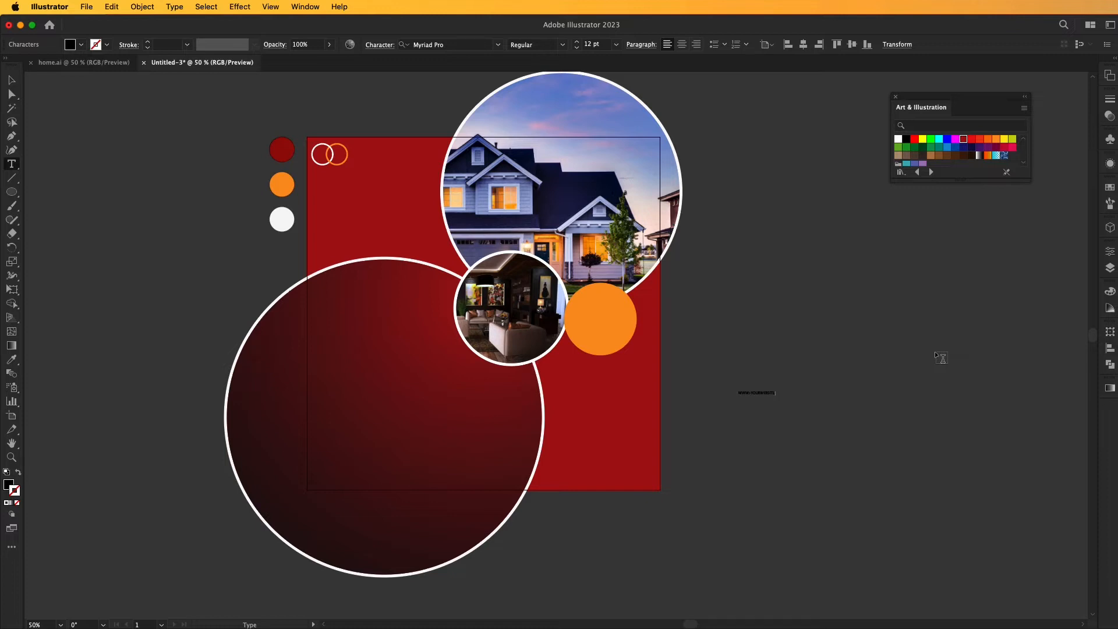
left_click(12, 80)
left_click_drag(786, 401, 857, 375)
key("t")
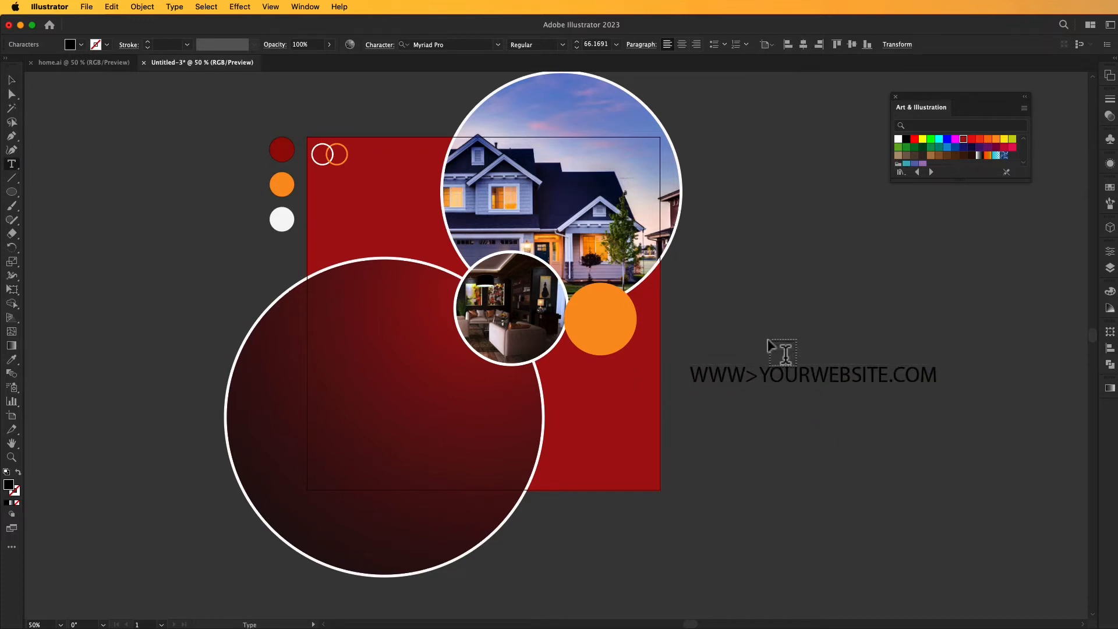
key("BackSpace")
type(".")
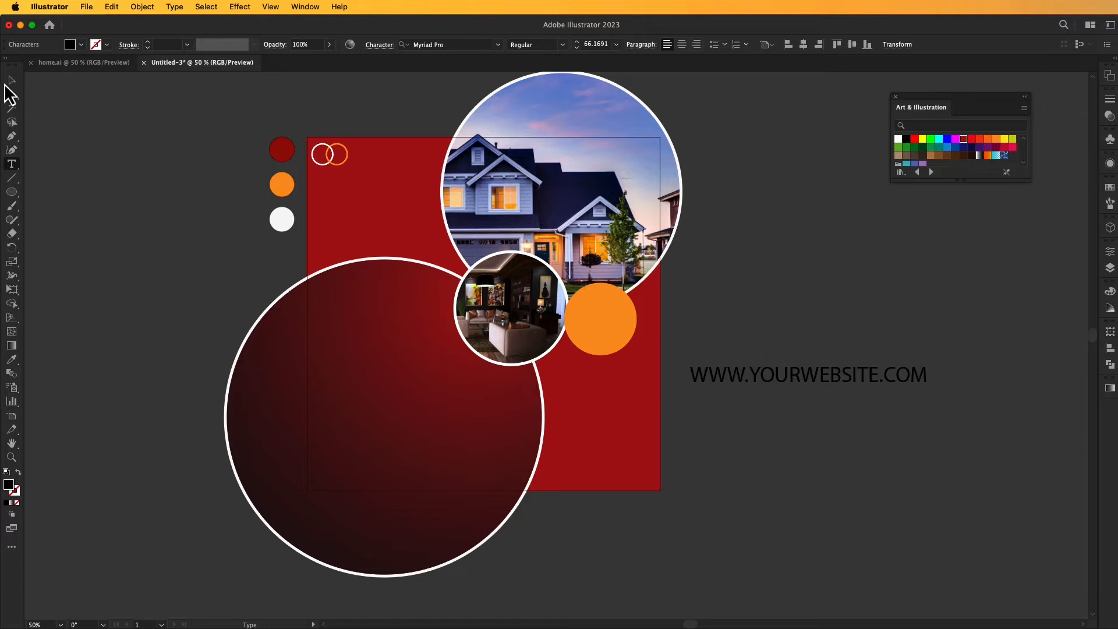
left_click(13, 82)
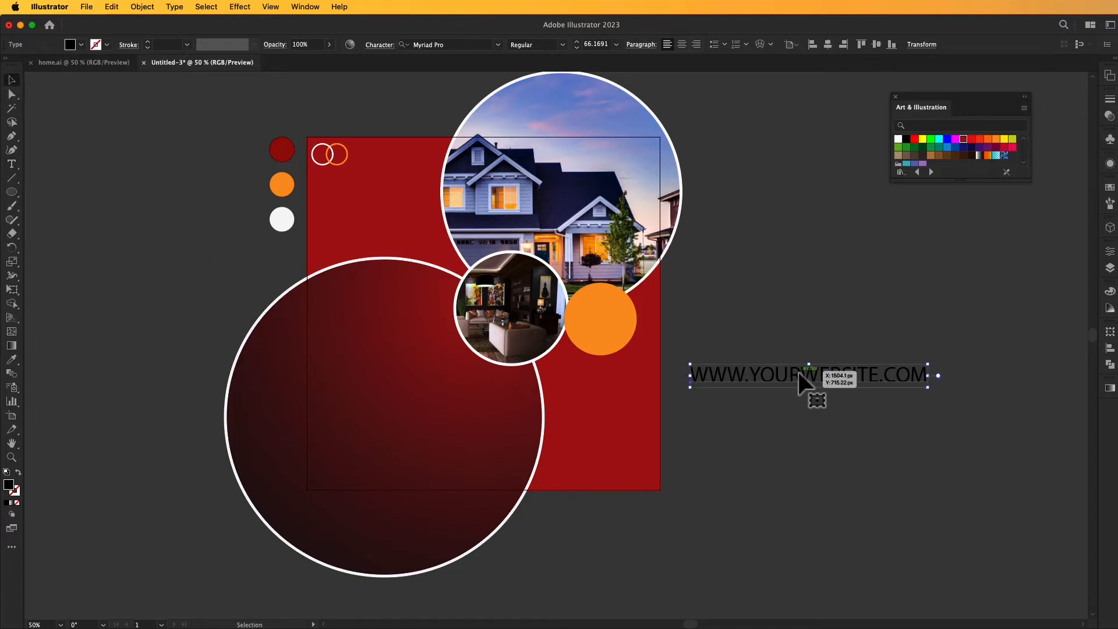
Set the font of the web address text to Montserrat-Bold.
double_click(799, 378)
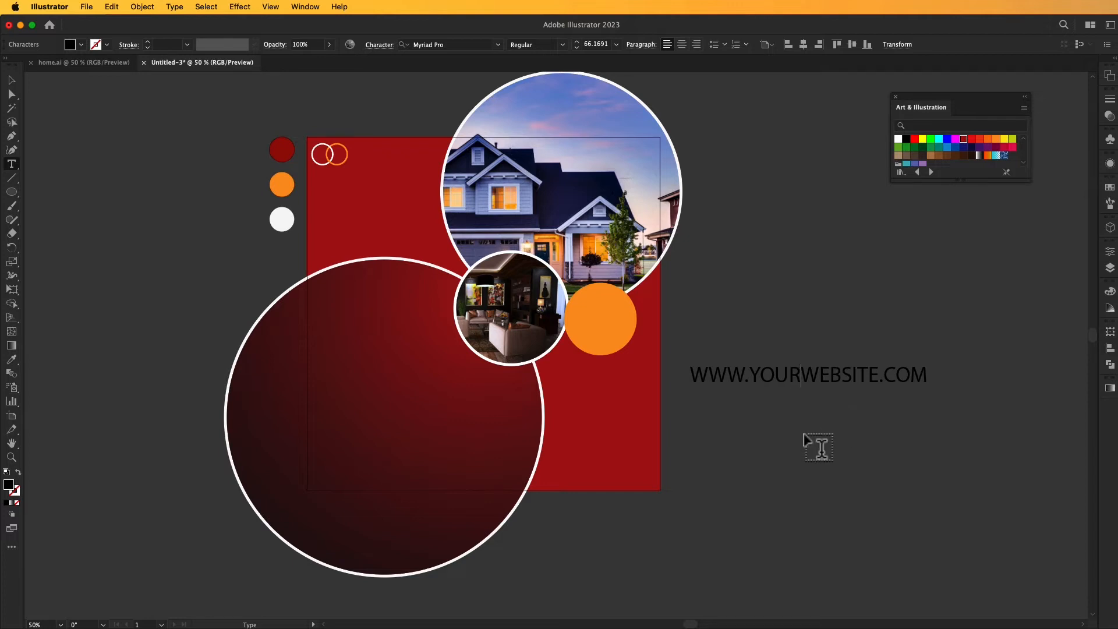
left_click(10, 84)
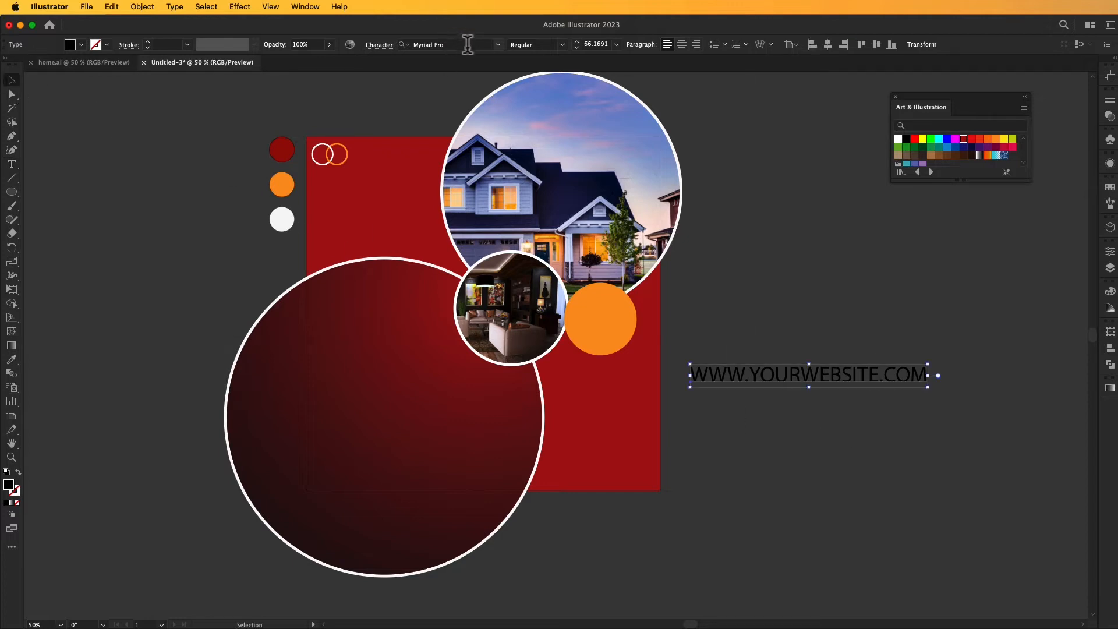
left_click(499, 45)
left_click(546, 122)
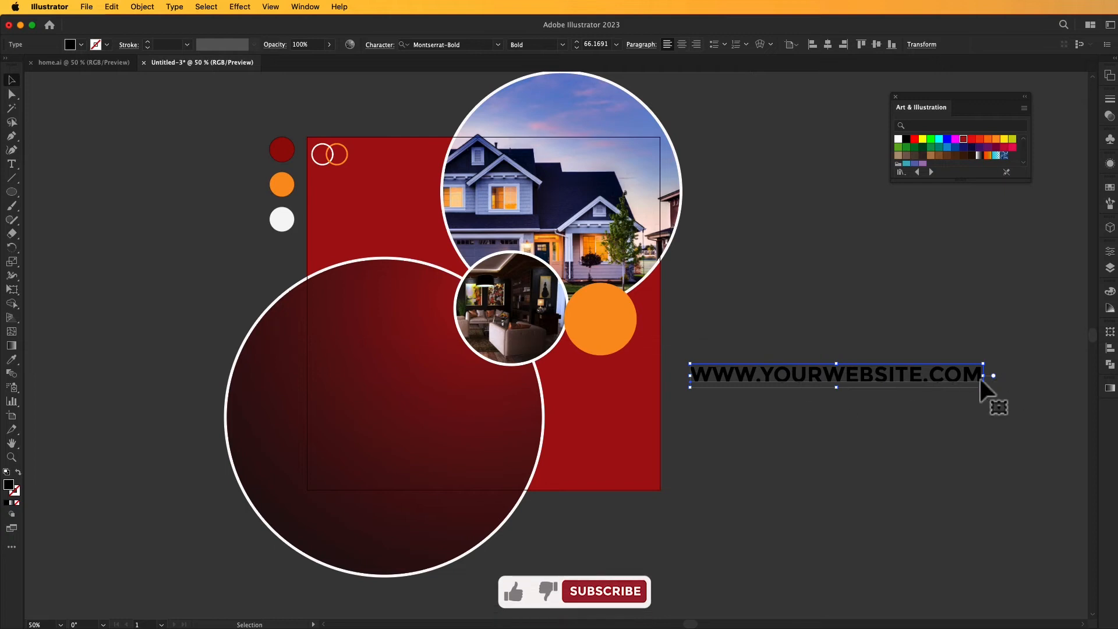
Shrink the web address to about 24 pt in the artboard's lower-right corner and fill it with white.
left_click_drag(984, 388, 641, 492)
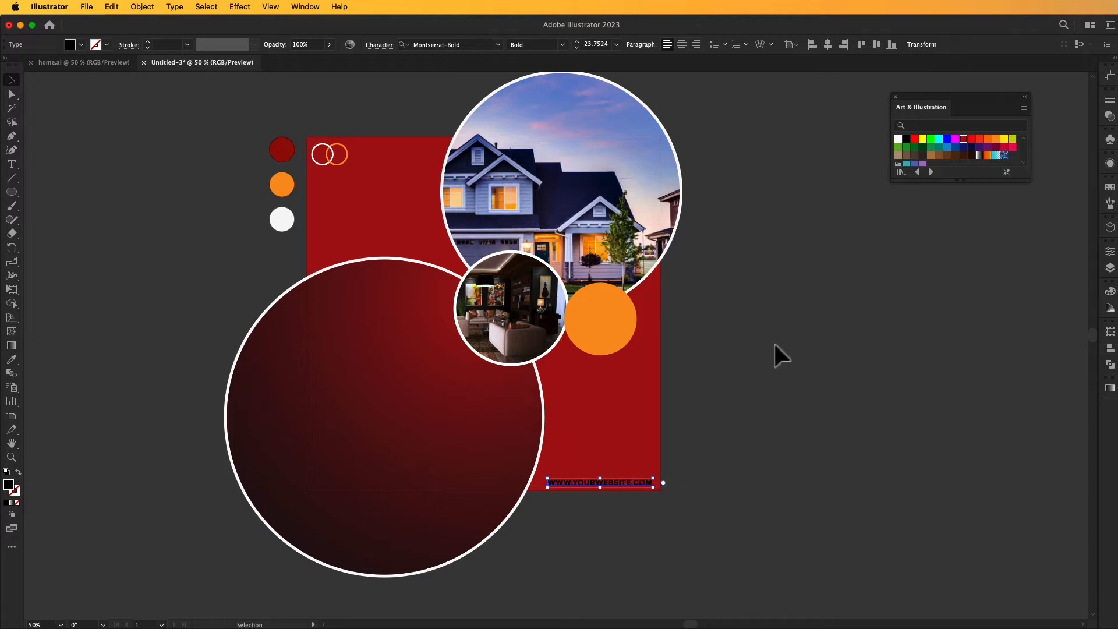
left_click(898, 139)
left_click(813, 267)
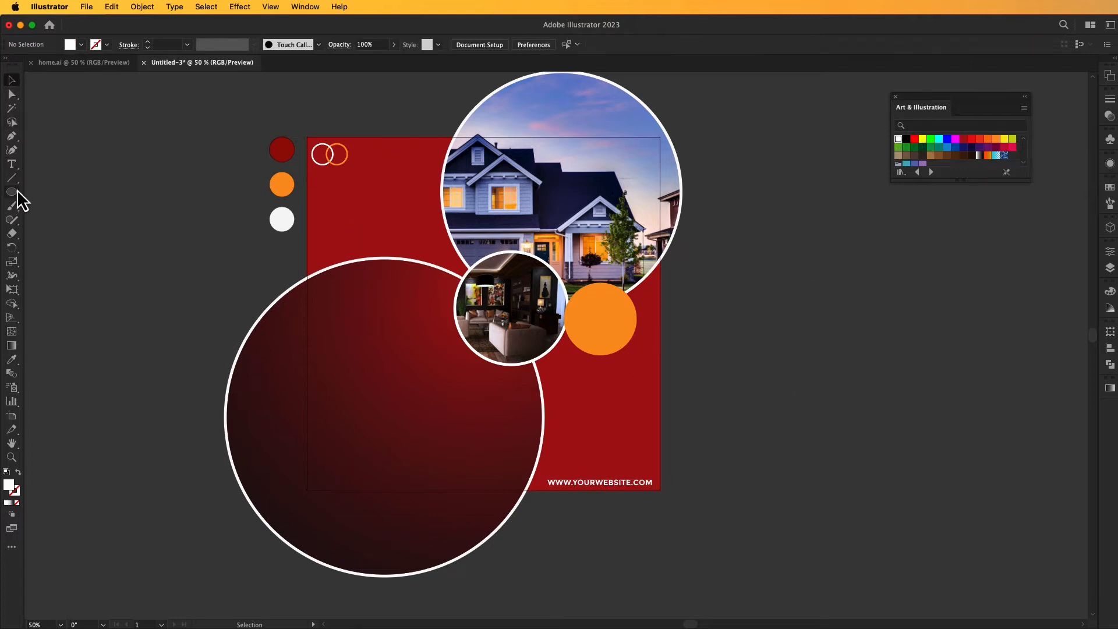
Draw a white rounded rectangle about 624 × 64 px to the right of the artboard and round its corners to 32 px.
left_click_drag(11, 192, 47, 208)
left_click_drag(713, 353, 917, 372)
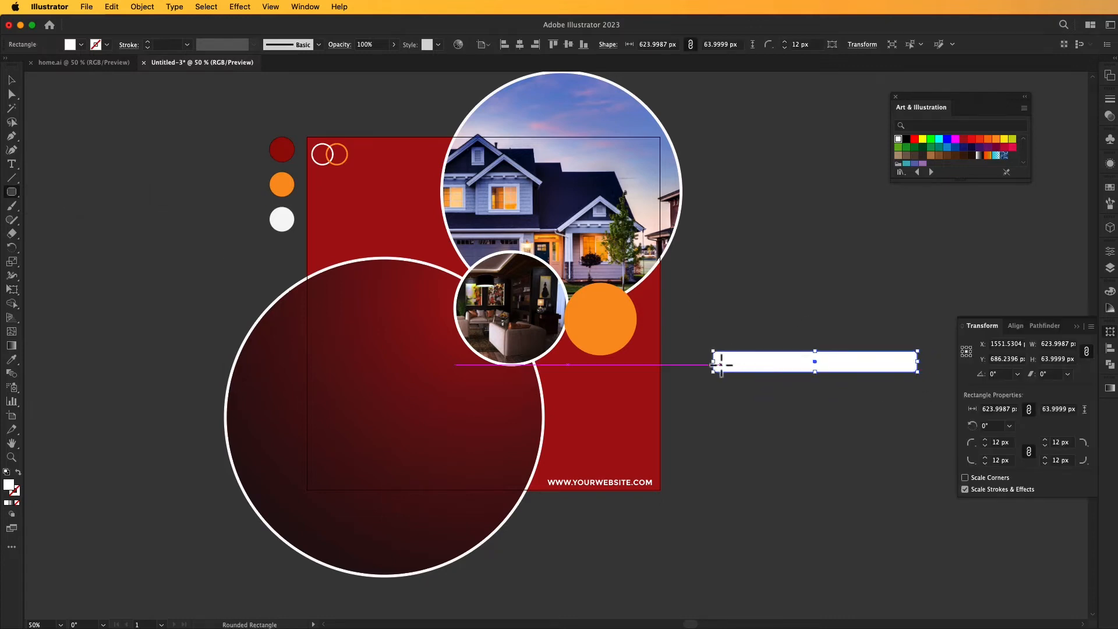
key("a")
left_click_drag(725, 364, 743, 368)
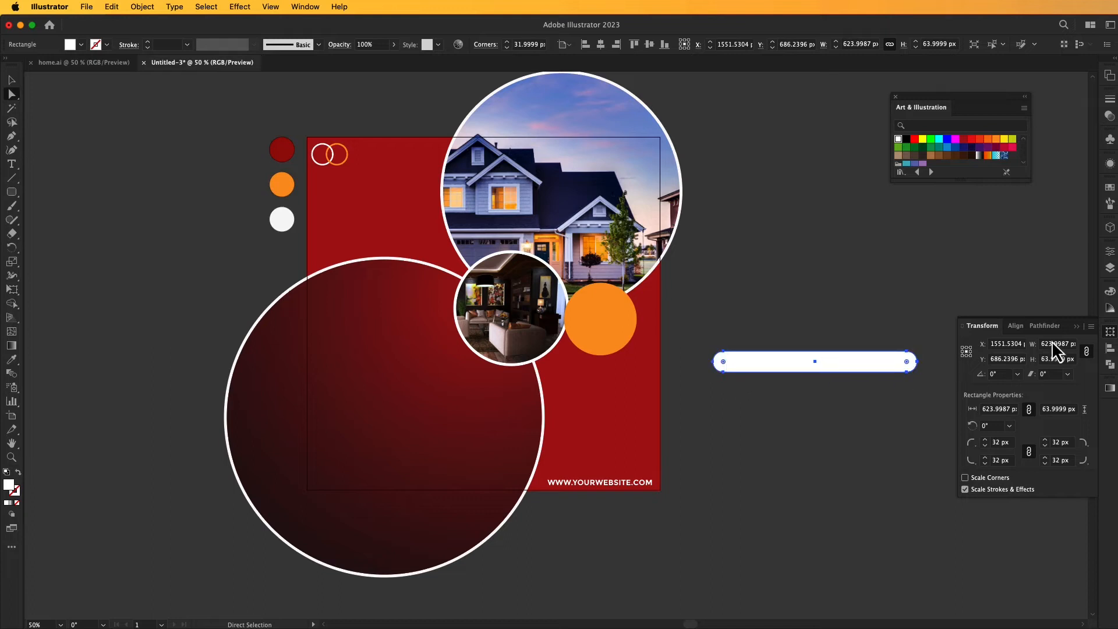
left_click(1076, 328)
Move the white rounded bar slightly down and to the left, keeping it beside the artboard.
key("v")
left_click(810, 431)
left_click_drag(830, 367, 789, 435)
left_click(789, 434)
Add the text SEARCH in black, enlarge it and place it inside the right end of the white bar.
left_click(11, 163)
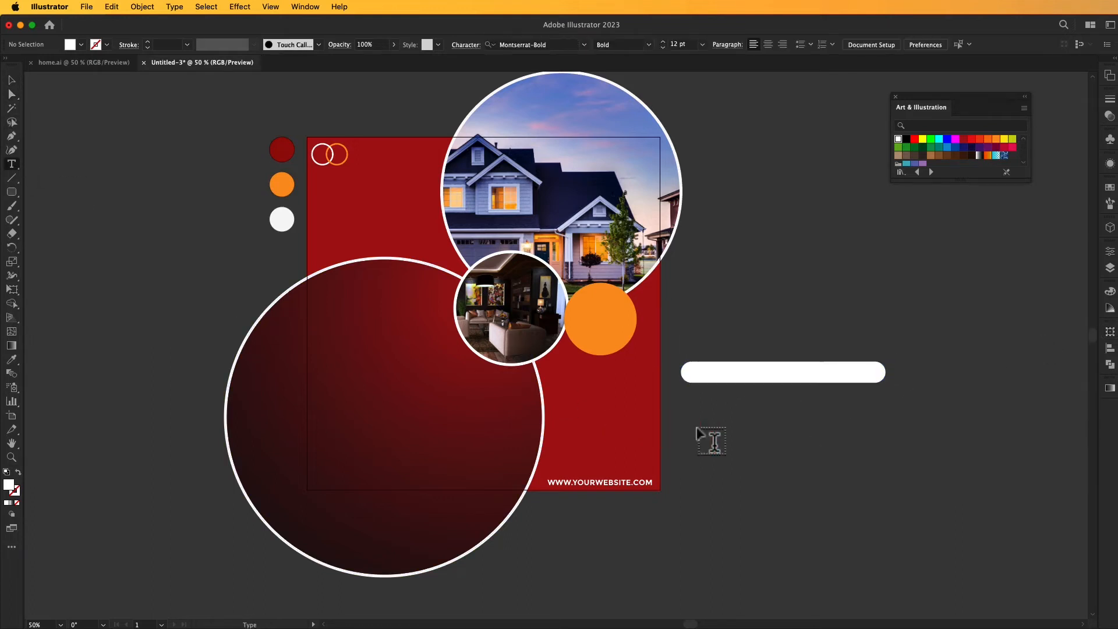
left_click(718, 425)
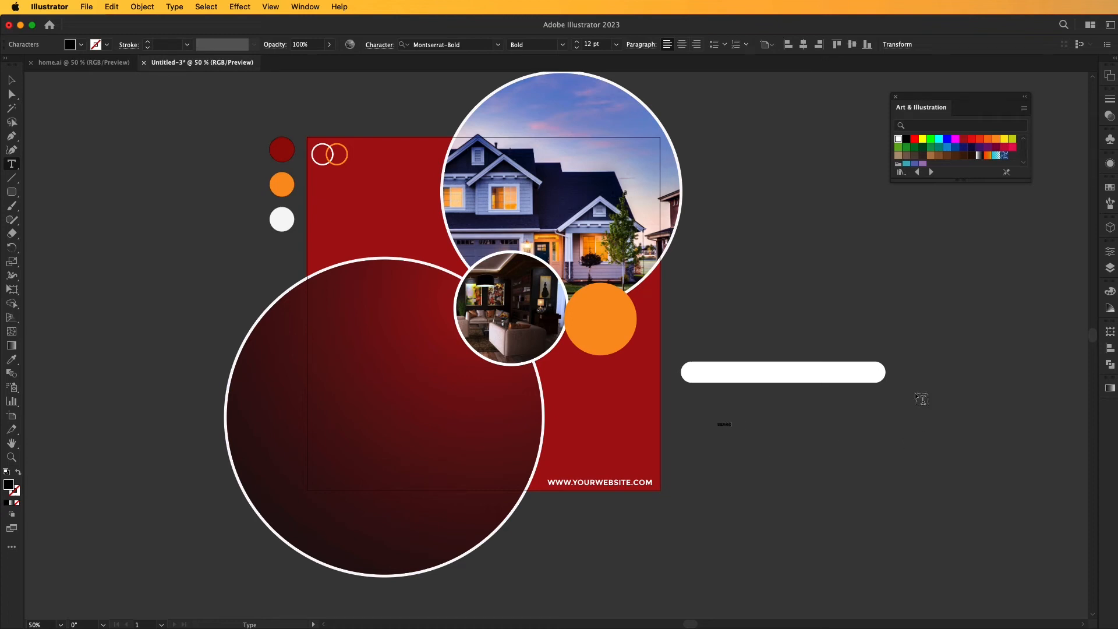
left_click(11, 80)
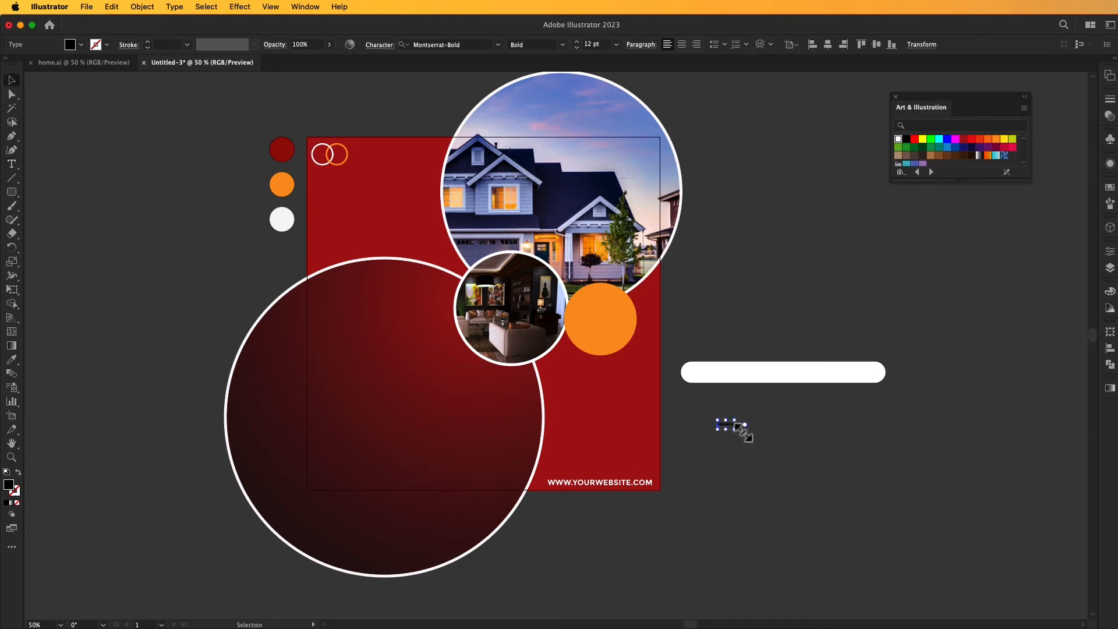
left_click_drag(735, 432, 876, 381)
left_click(908, 389)
Align the SEARCH text and the white bar to each other's vertical center.
left_click(855, 377)
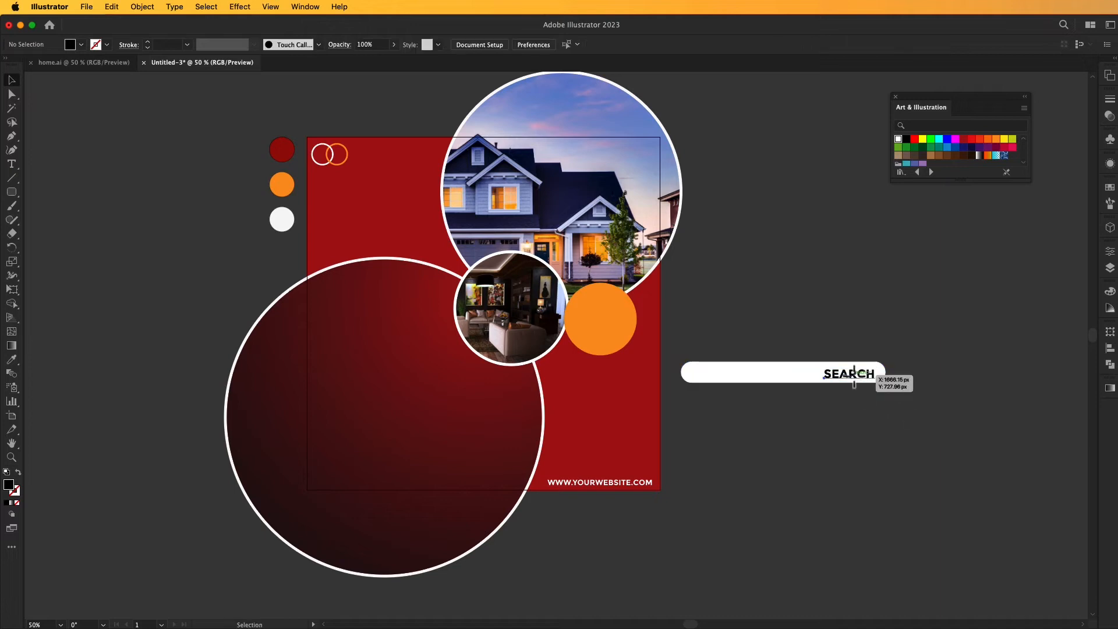
left_click(879, 378, "shift")
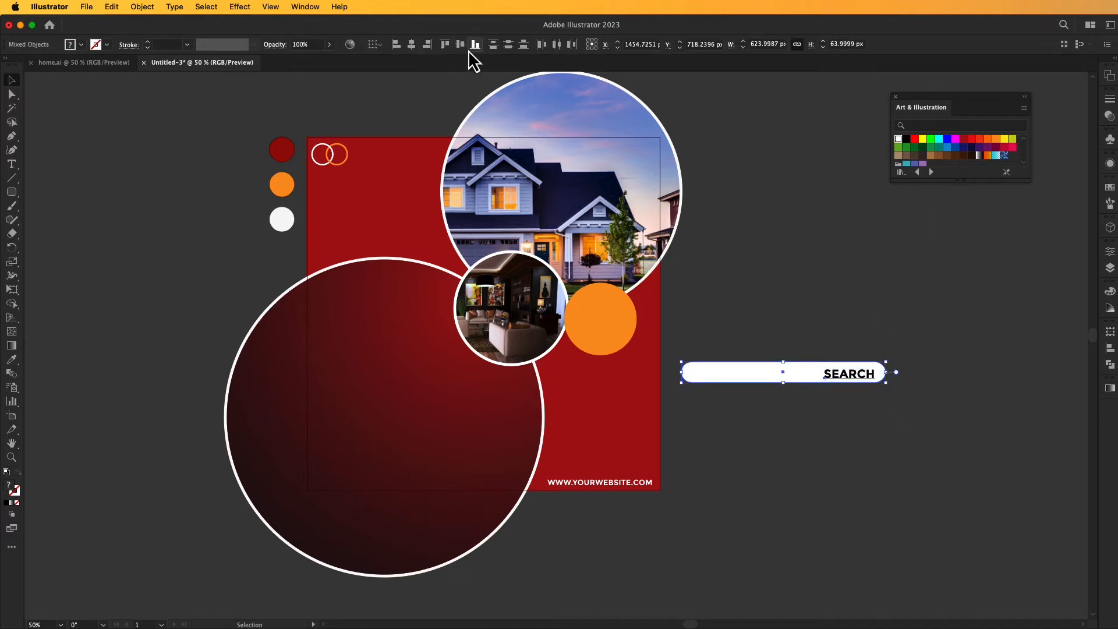
left_click(800, 205)
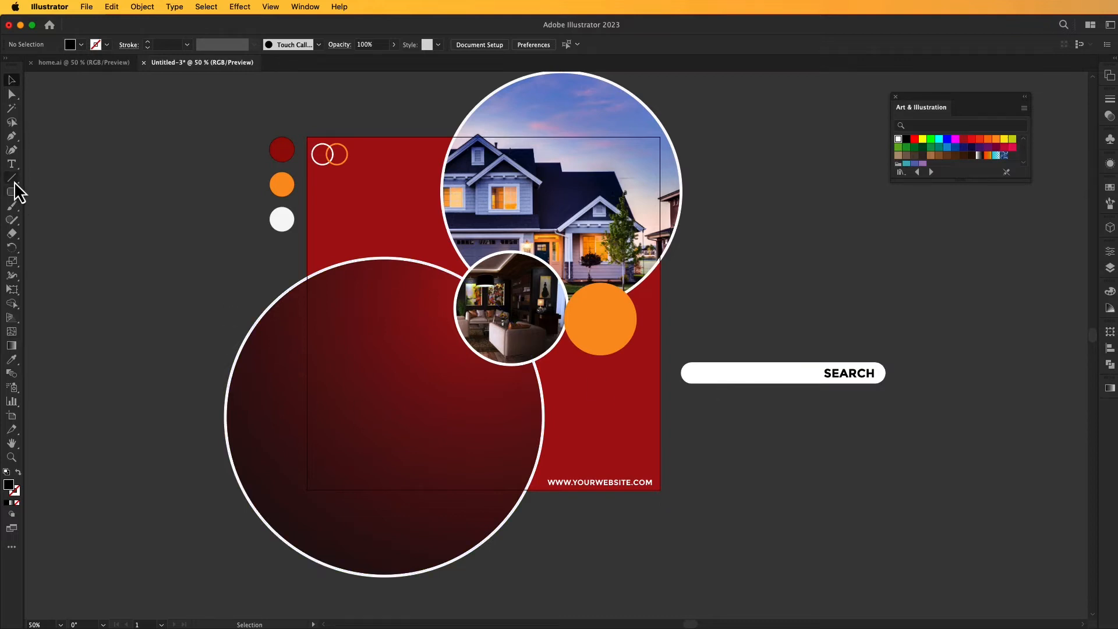
Draw a circle about 40 px in diameter at the white bar's left end and swap its black fill to a 1 pt stroke.
left_click_drag(12, 192, 50, 221)
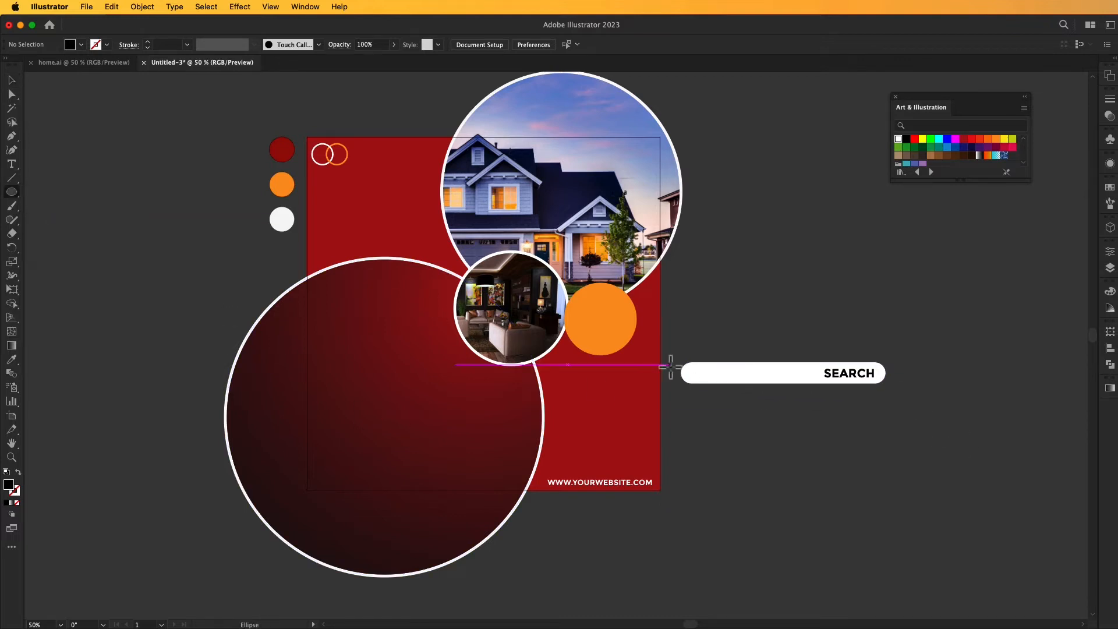
left_click_drag(695, 373, 702, 380)
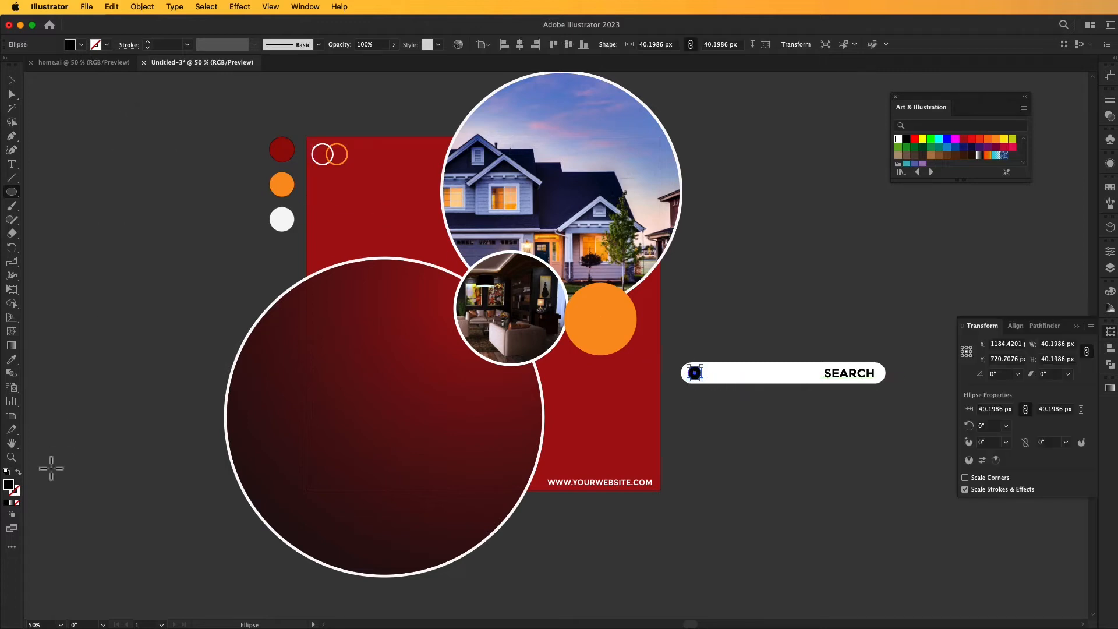
left_click(18, 472)
left_click(11, 80)
left_click(117, 165)
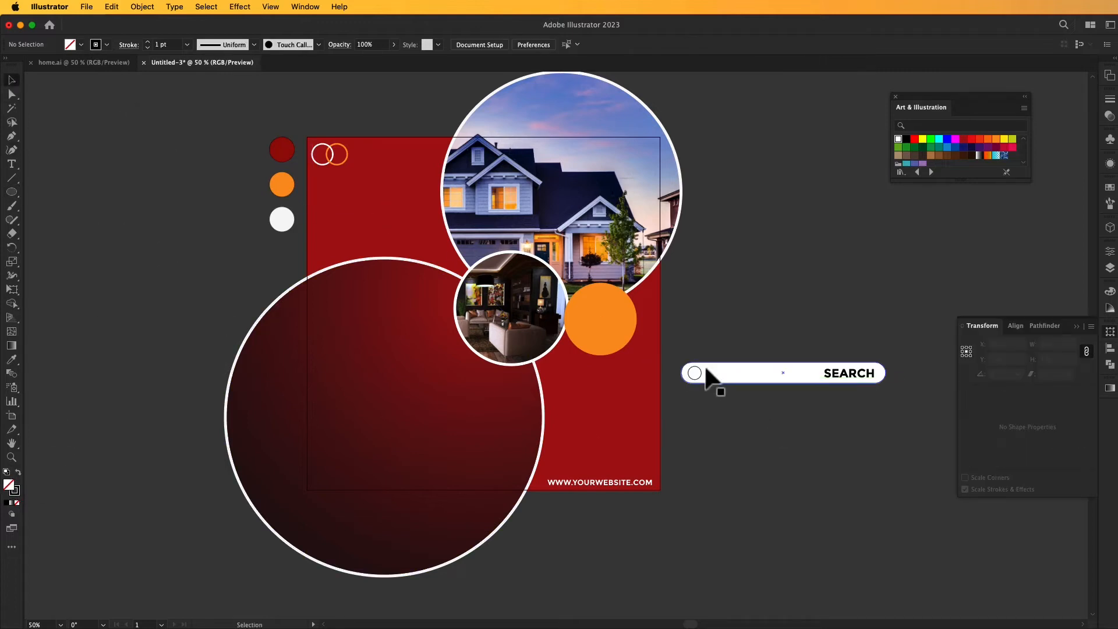
Set the stroke weight of the small circle in the search bar to 2 pt.
left_click(699, 374)
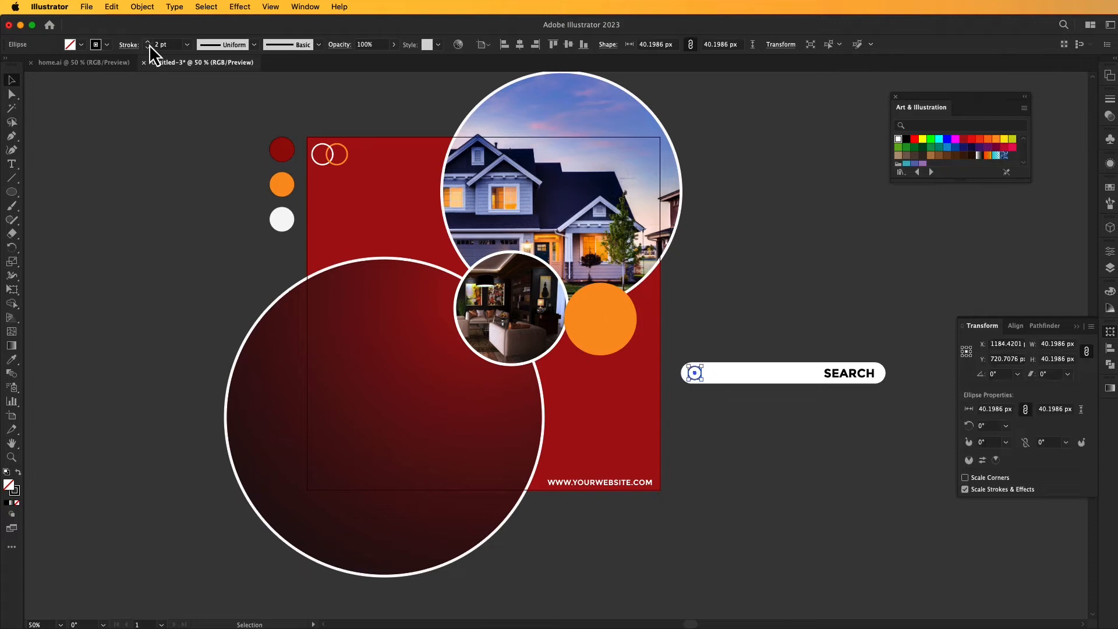
left_click(953, 357)
left_click(1075, 327)
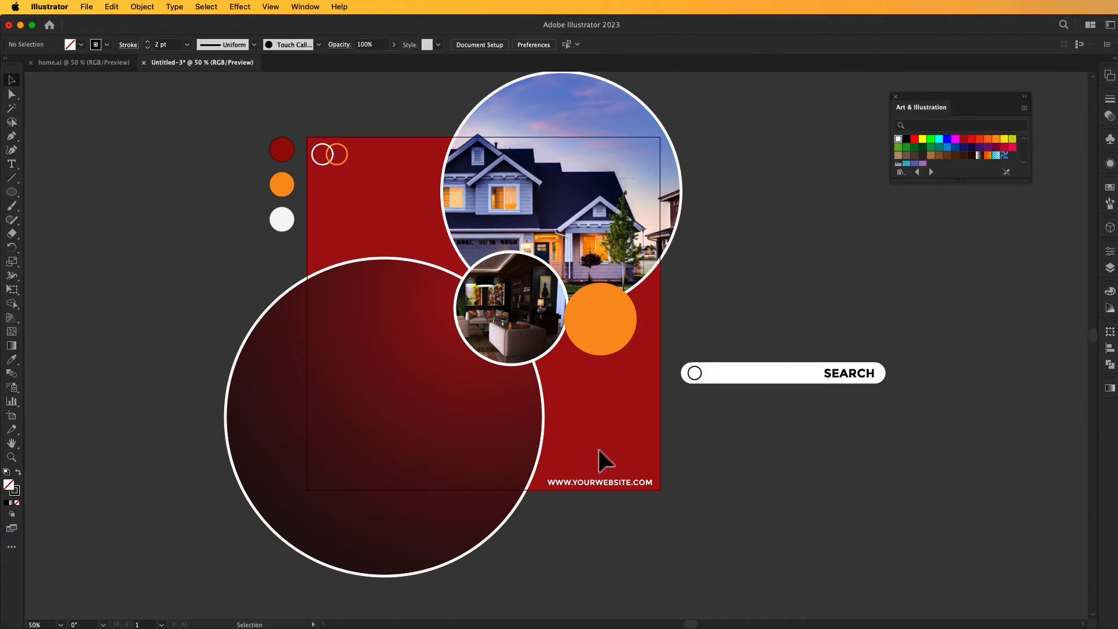
Draw a short straight line sloping down to the right from the small circle's edge as the magnifying glass handle.
left_click(12, 177)
key("z")
left_click(698, 376)
left_click(568, 352)
left_click(574, 350)
mouse_move(574, 350)
left_mouse_down()
mouse_move(405, 364)
mouse_move(450, 387)
left_mouse_up()
left_click(11, 177)
key("v")
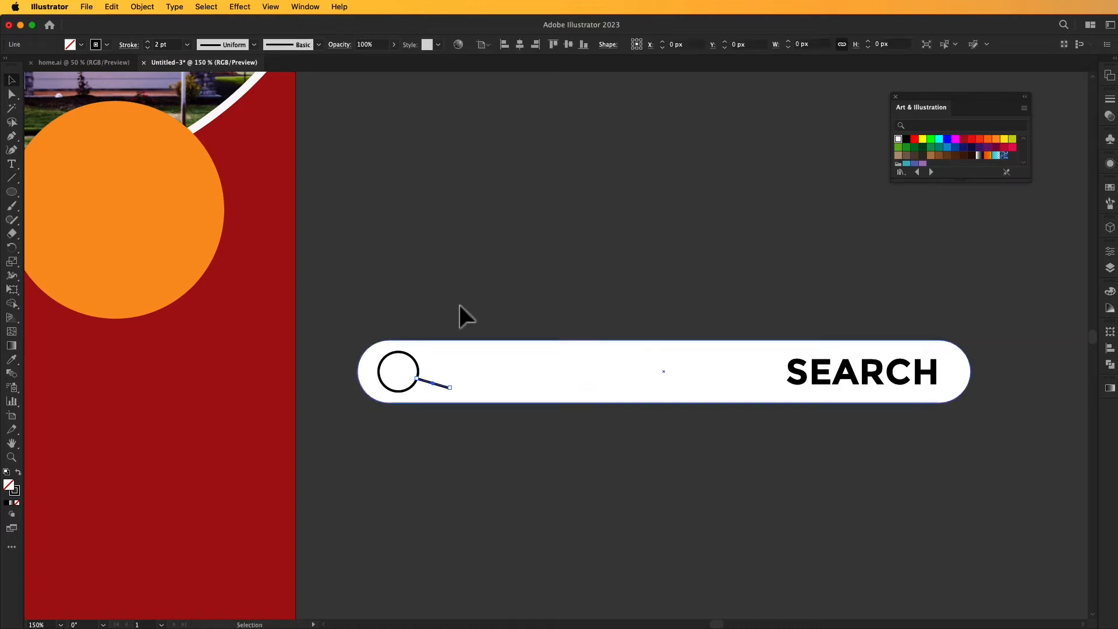
Group the small circle and its handle line into one magnifying glass icon.
left_click(466, 323)
left_click(452, 349)
left_click(474, 326)
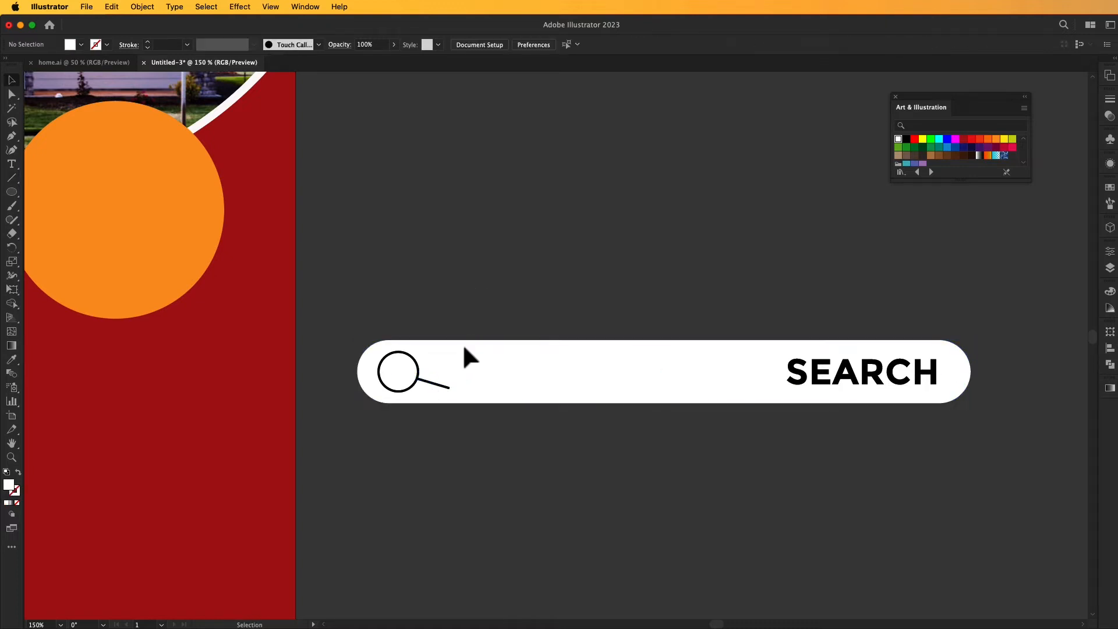
left_click(414, 386)
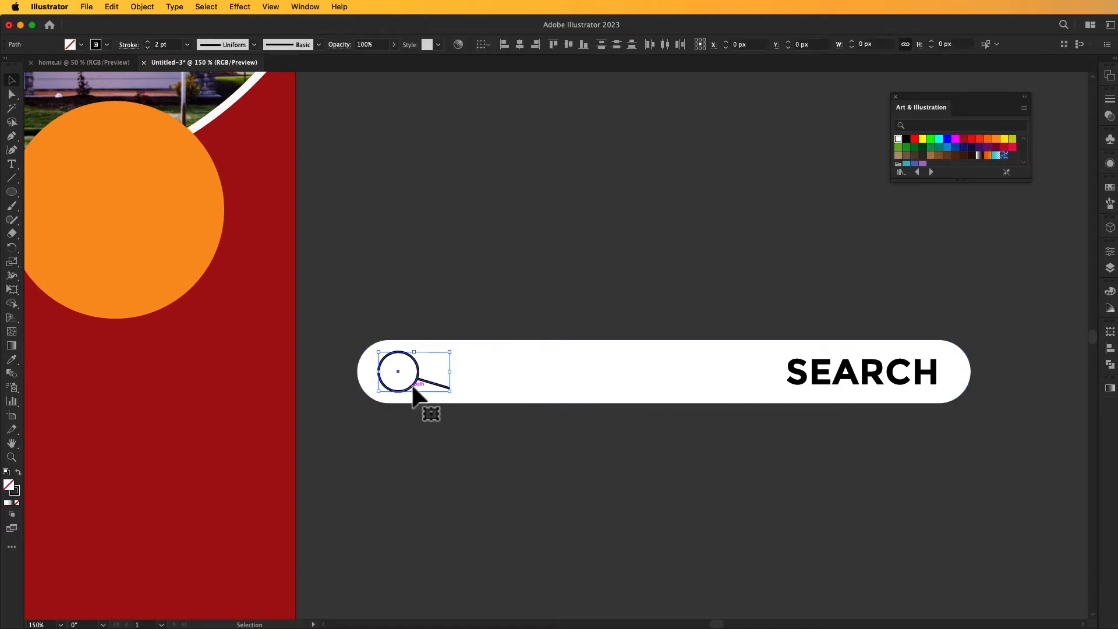
left_click(440, 302)
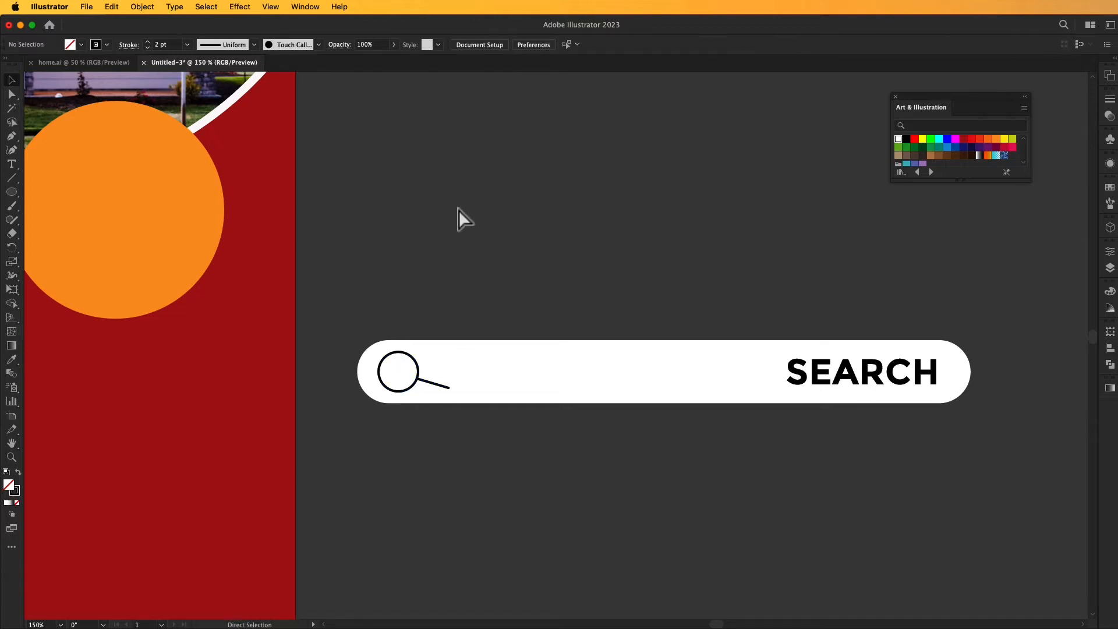
Unlock all locked artwork and check that the red background square can be selected.
key("super+0")
left_click_drag(699, 472, 651, 409)
key("super+minus")
key("super+minus")
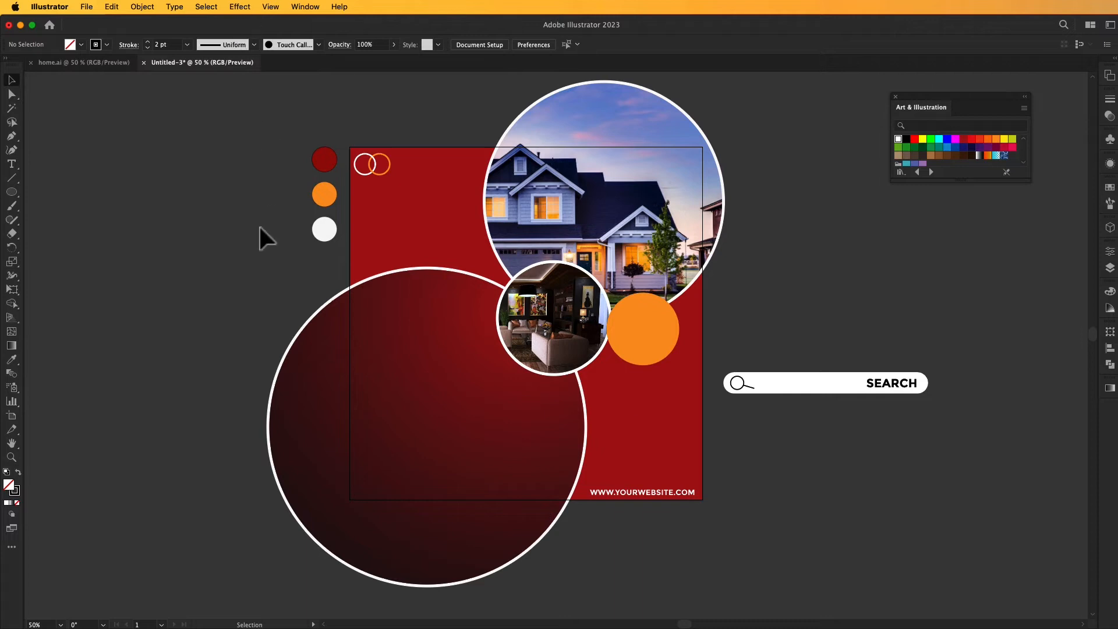
left_click(135, 2)
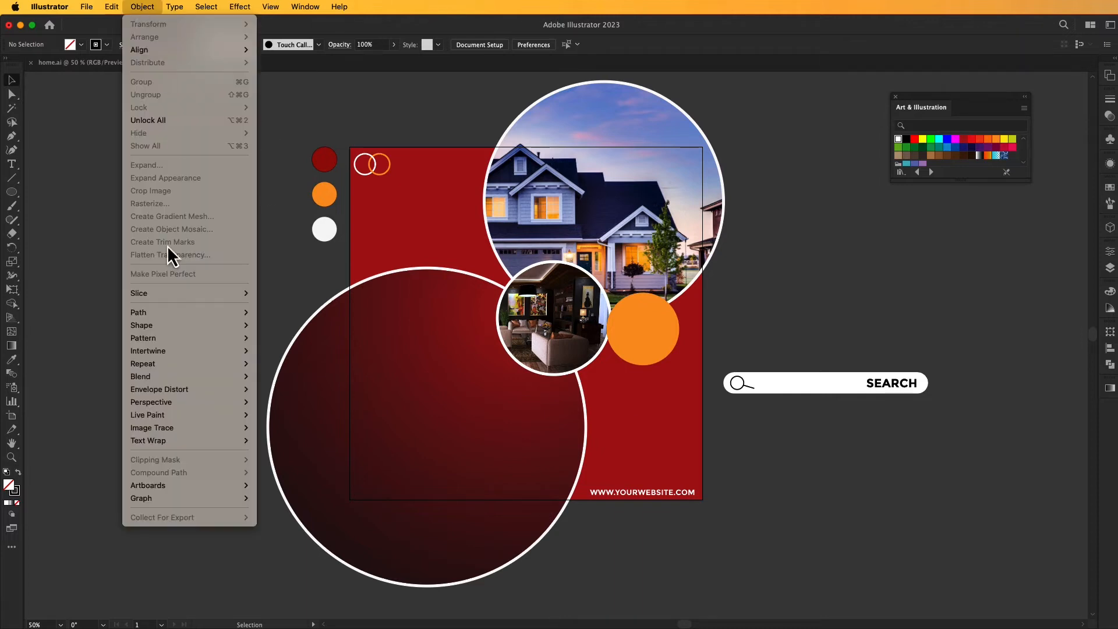
left_click(179, 234)
left_click(149, 6)
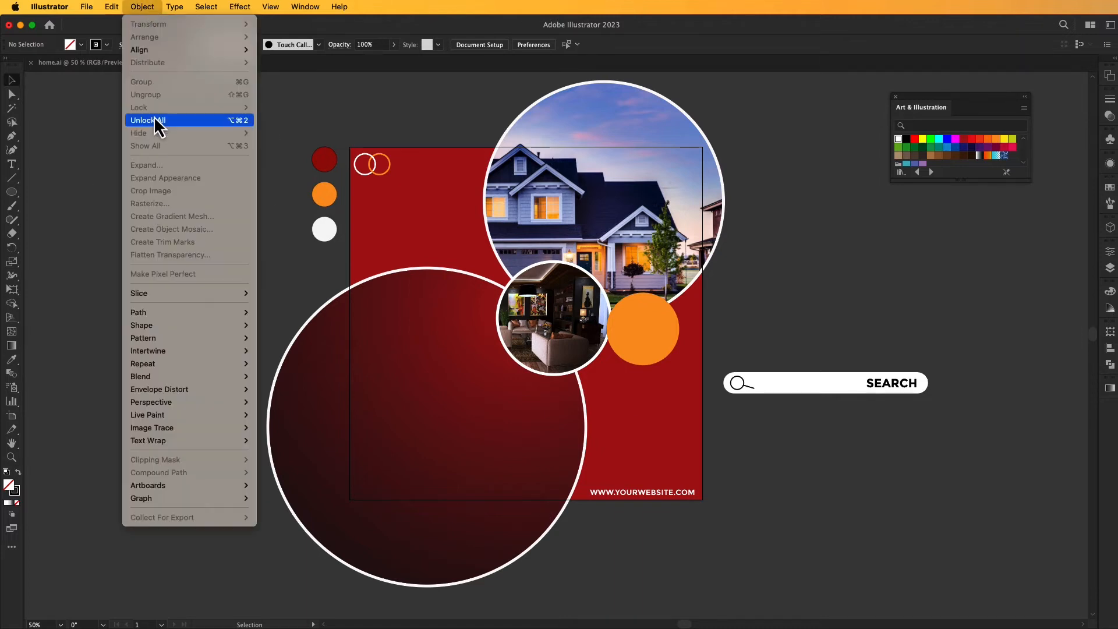
left_click(157, 119)
left_click(362, 215)
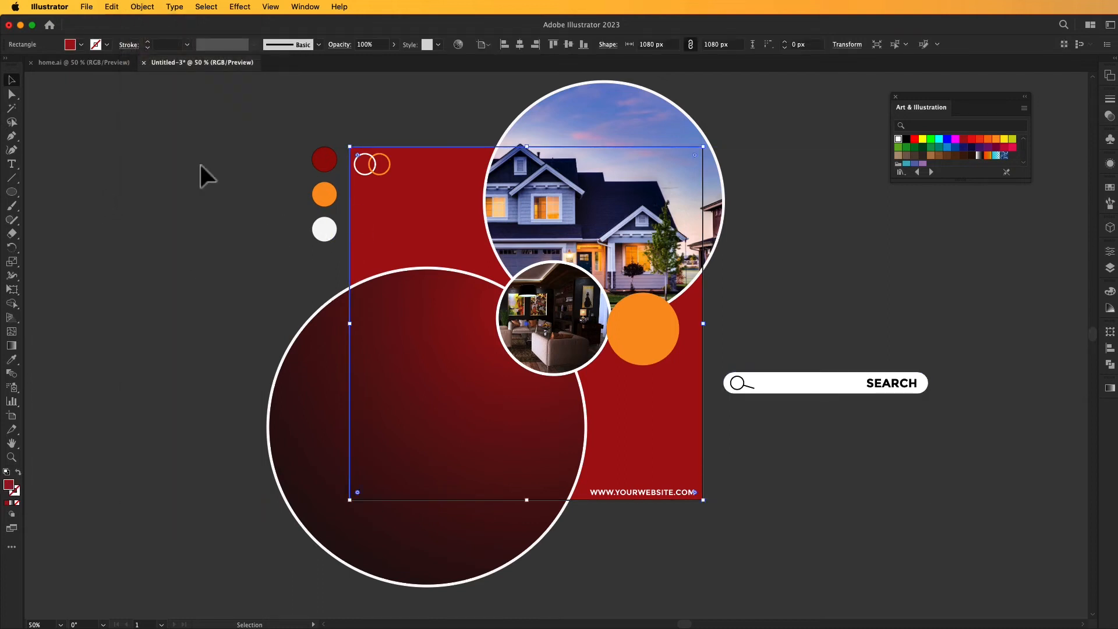
left_click(180, 165)
Group the white bar, the magnifying glass icon and the SEARCH text.
left_click(780, 385)
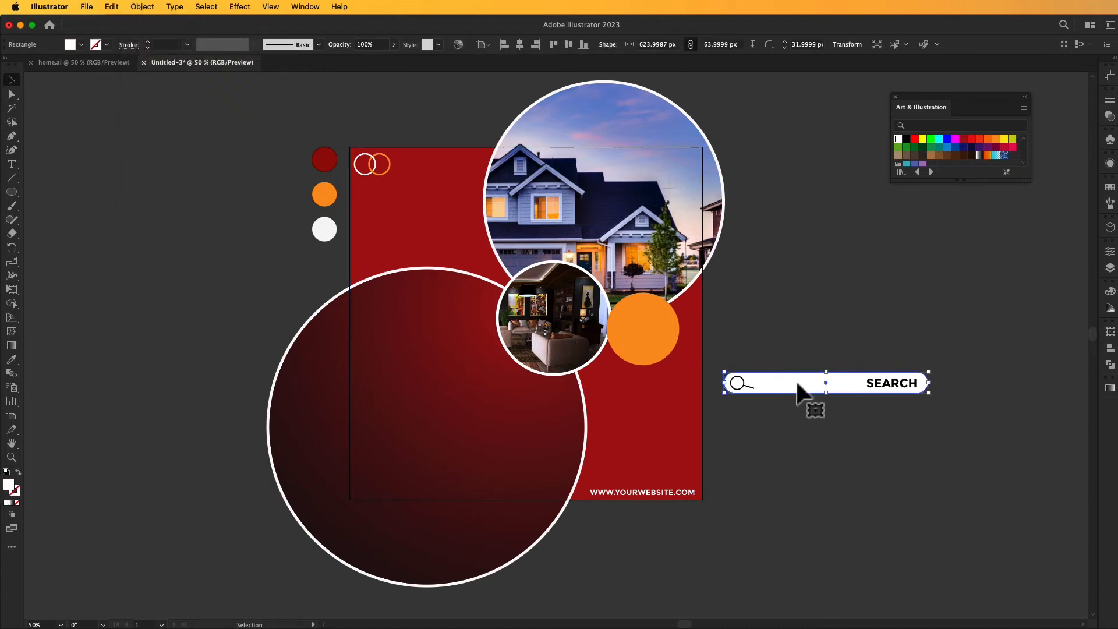
left_click_drag(943, 457, 944, 456)
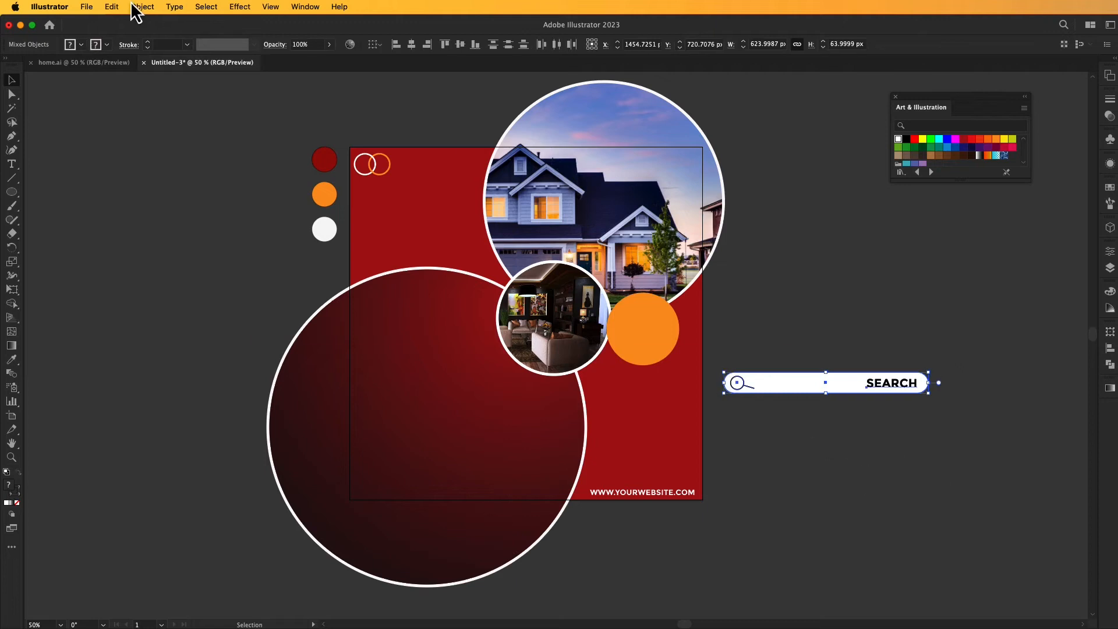
left_click(142, 6)
mouse_move(145, 109)
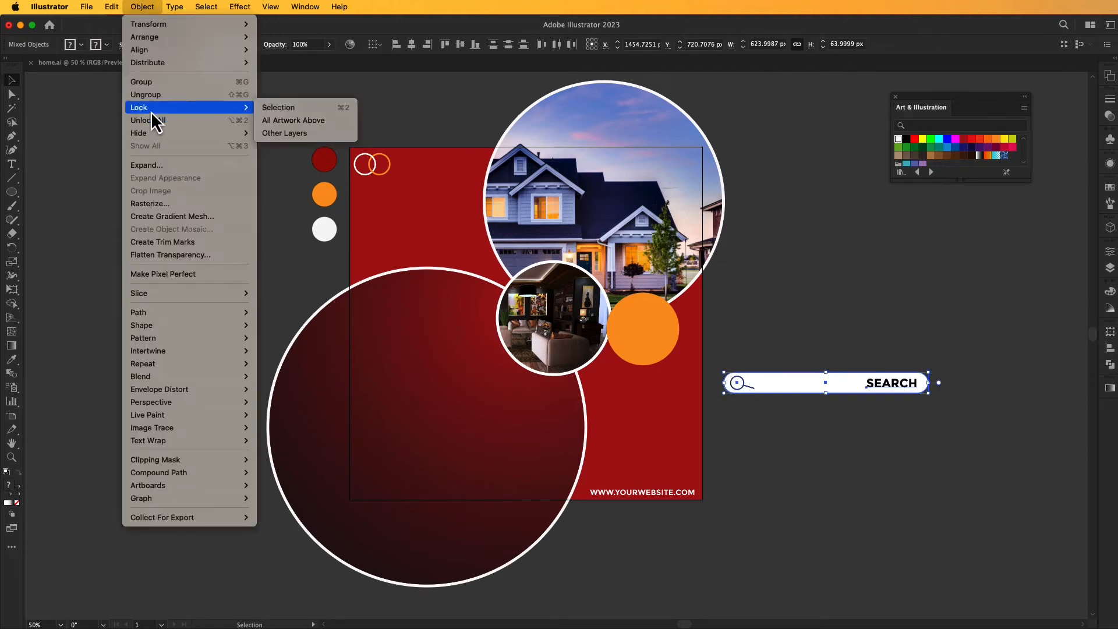
left_click(152, 86)
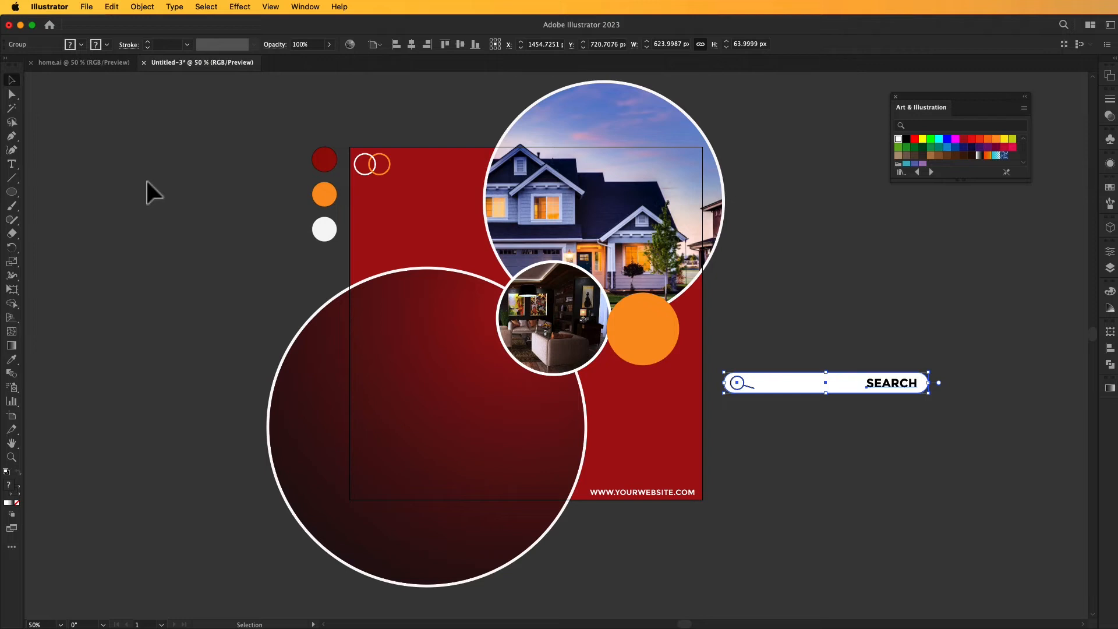
Scale down the search bar group and place it on the dark gradient circle, inside the artboard's left edge.
left_click_drag(932, 394, 498, 401)
left_click(828, 379)
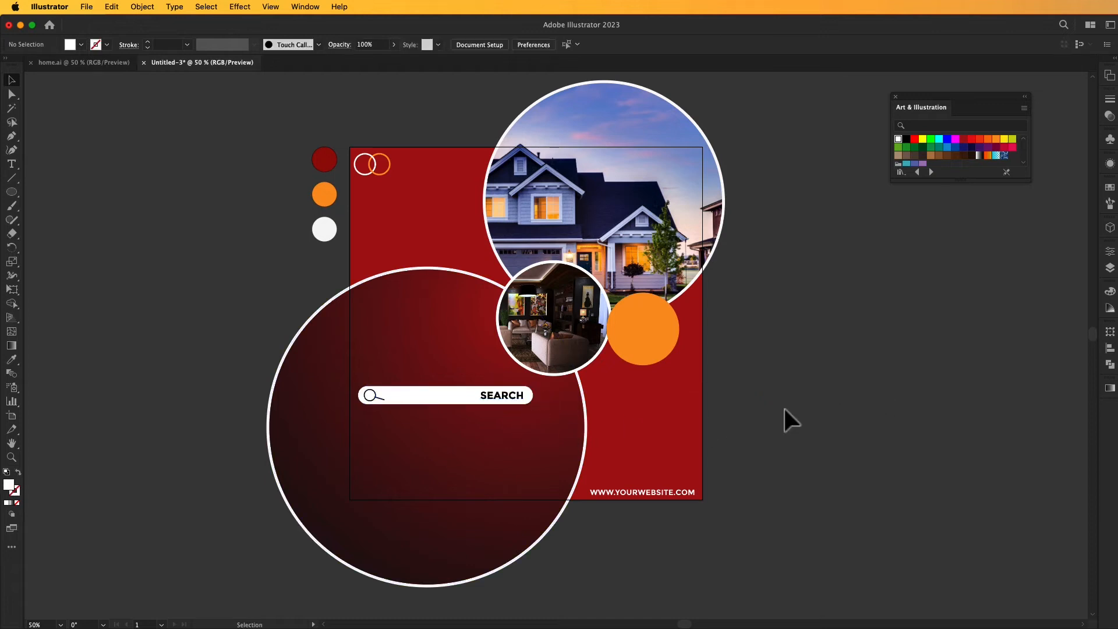
left_click(463, 398)
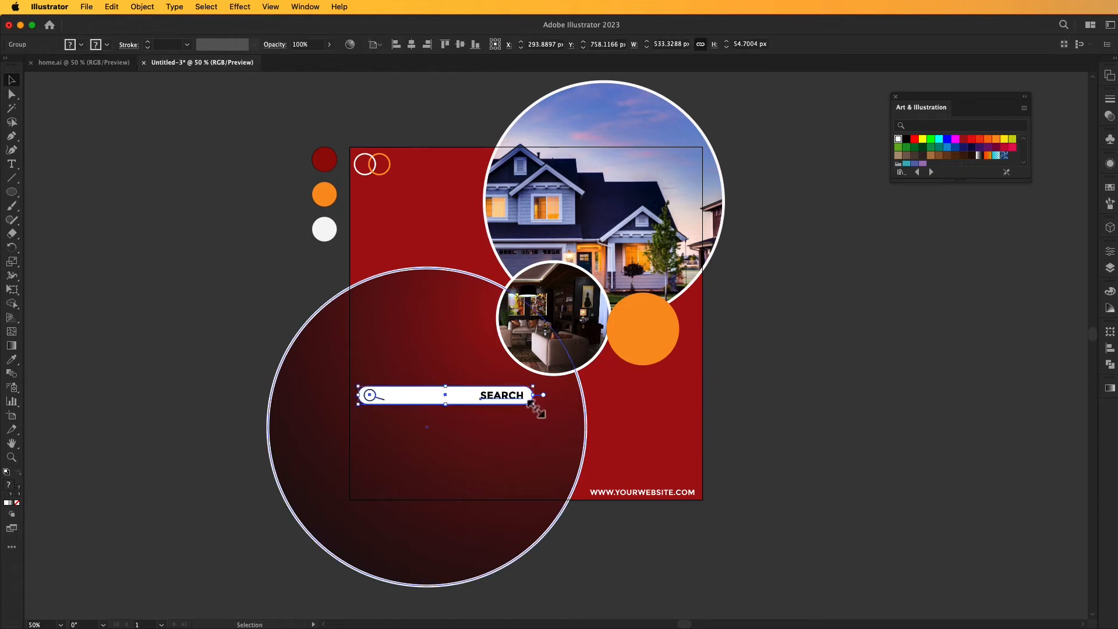
left_click_drag(533, 403, 501, 400)
left_click_drag(409, 393, 424, 398)
left_click(707, 429)
left_click(11, 164)
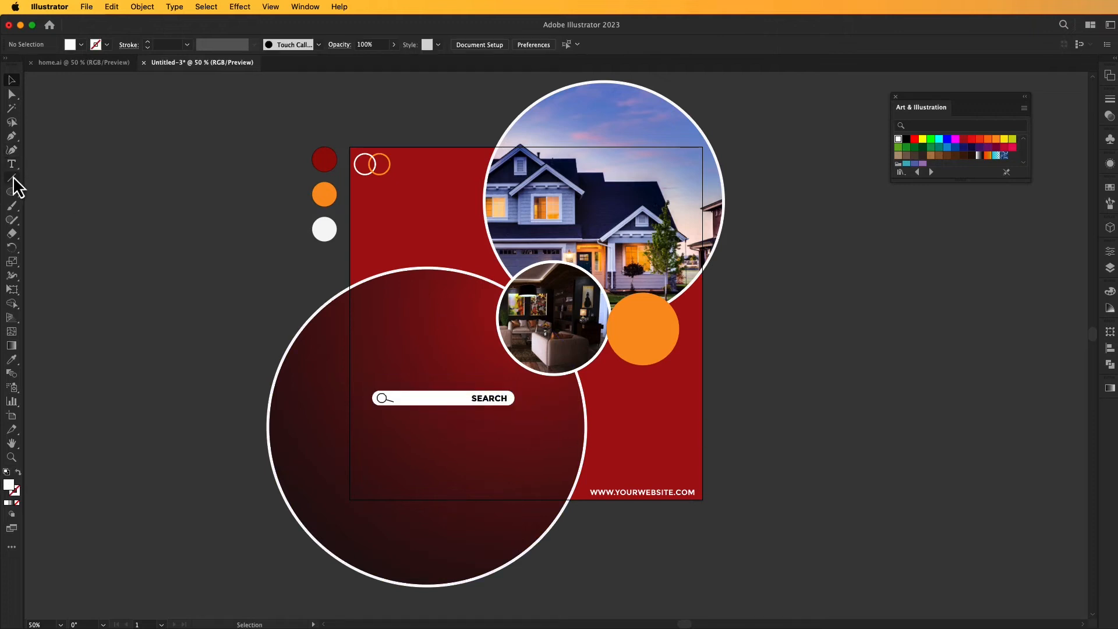
left_click(745, 319)
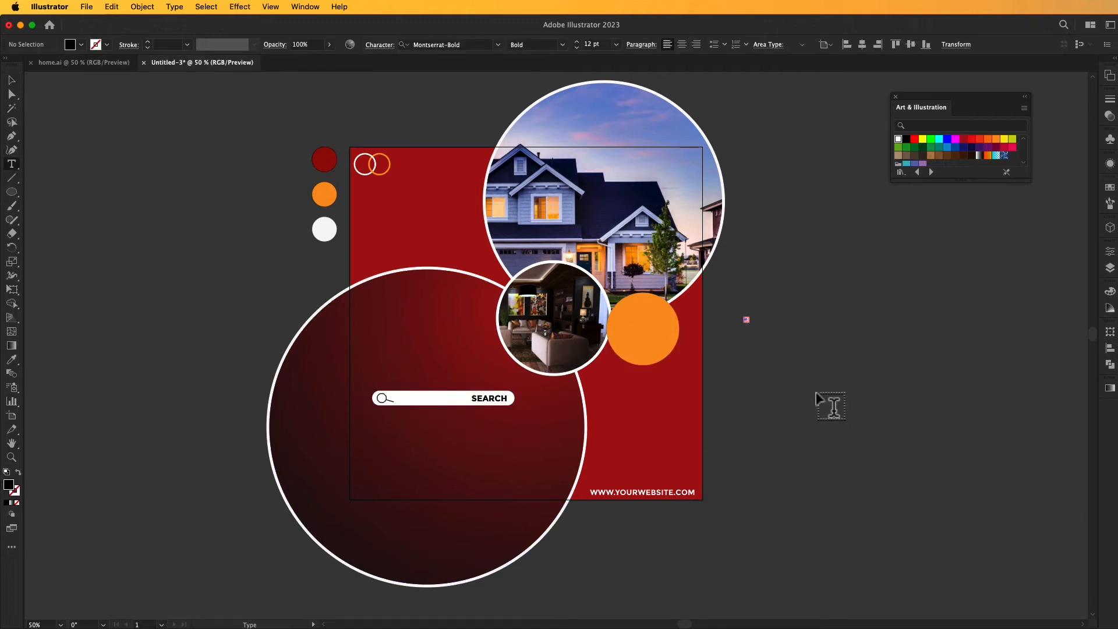
left_click(11, 80)
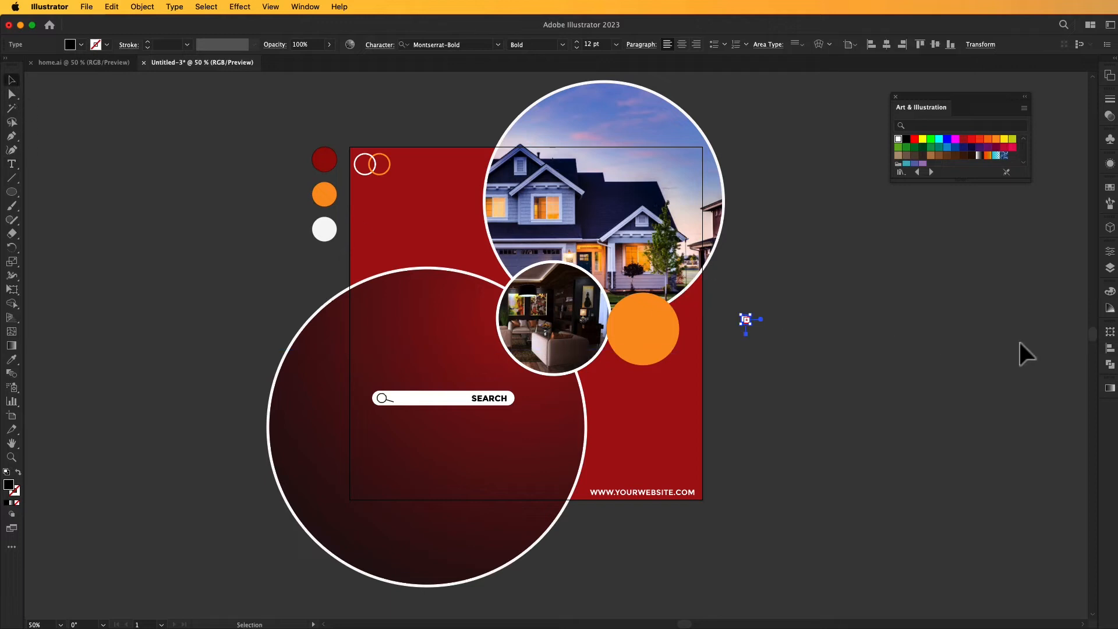
left_click(969, 365)
Add the black text FIND YOUR, enlarge it and place it to the right of the artboard.
left_click(11, 164)
left_click(756, 410)
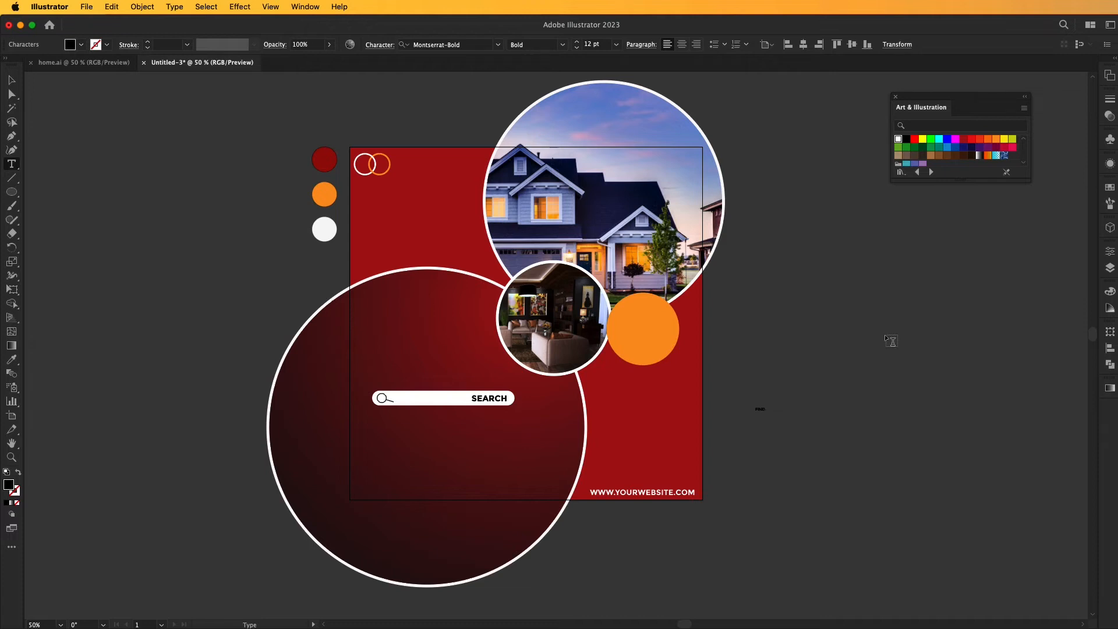
type("FIND YOUR")
left_click(11, 80)
left_click_drag(779, 416, 907, 311)
left_click(879, 366)
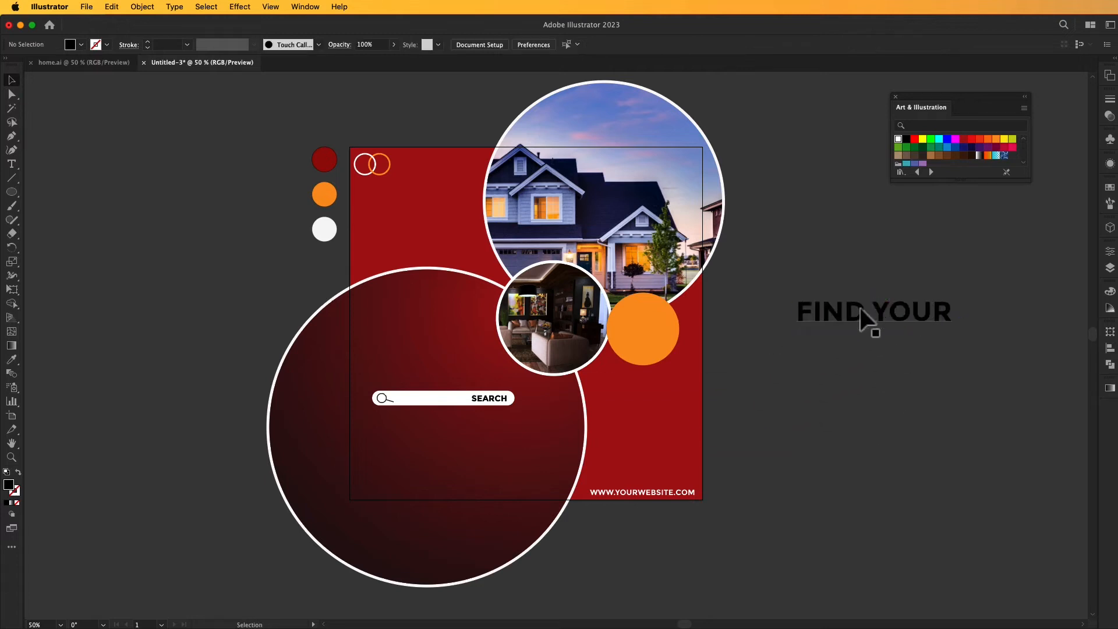
Add the text DREAM HOUSE, enlarge it to about 76 pt and place it below FIND YOUR.
left_click(11, 164)
left_click(768, 414)
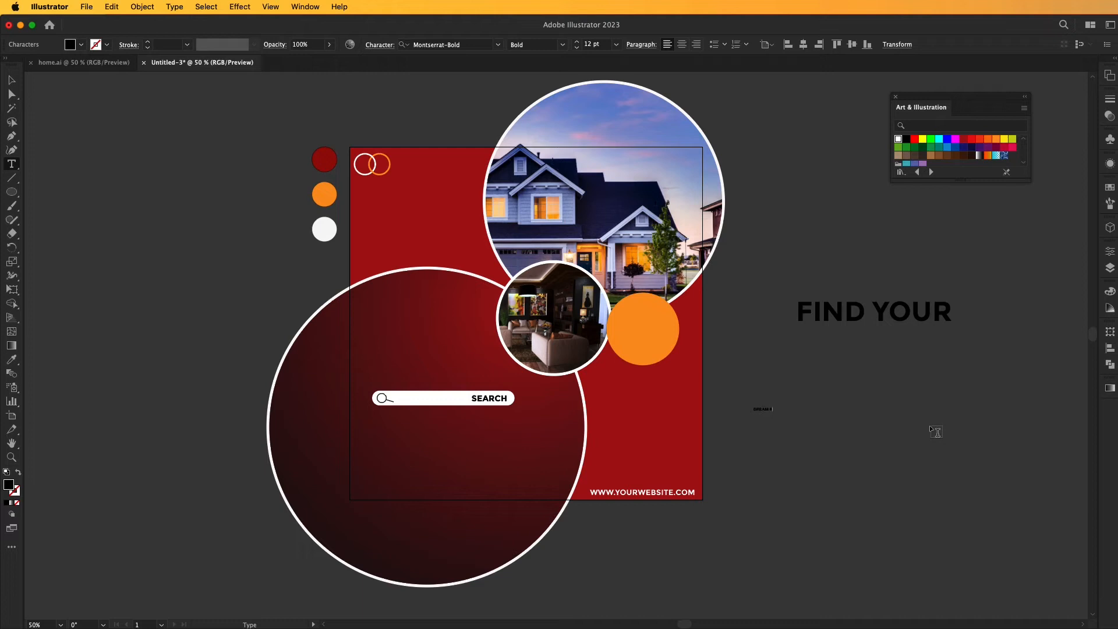
type("DREAM HOUSE")
key("Escape")
left_click_drag(785, 415, 890, 382)
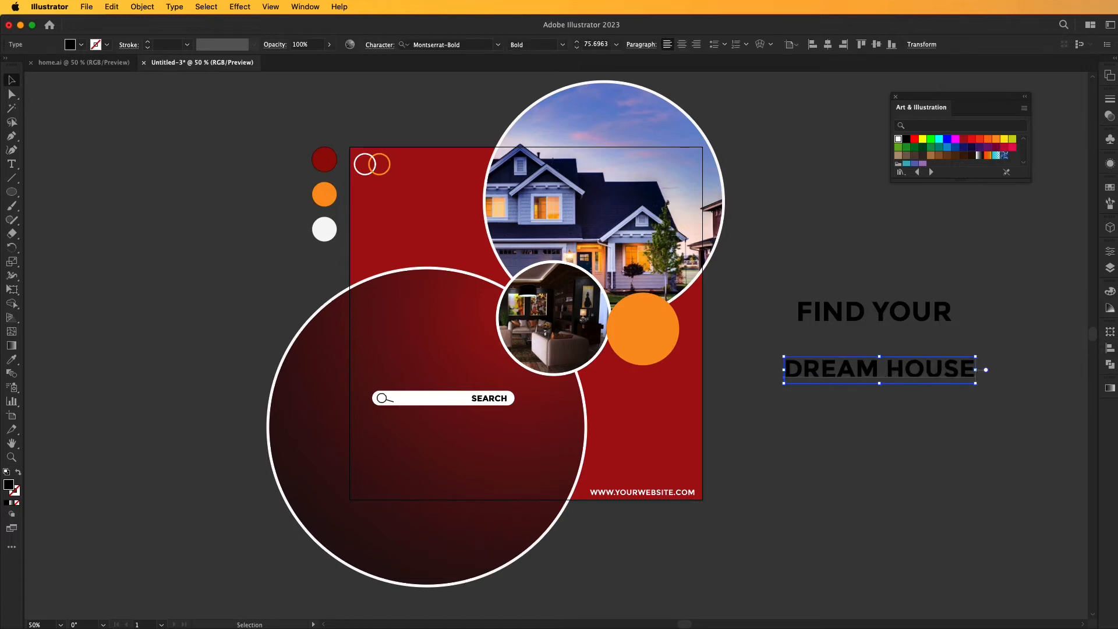
left_click_drag(874, 378, 837, 376)
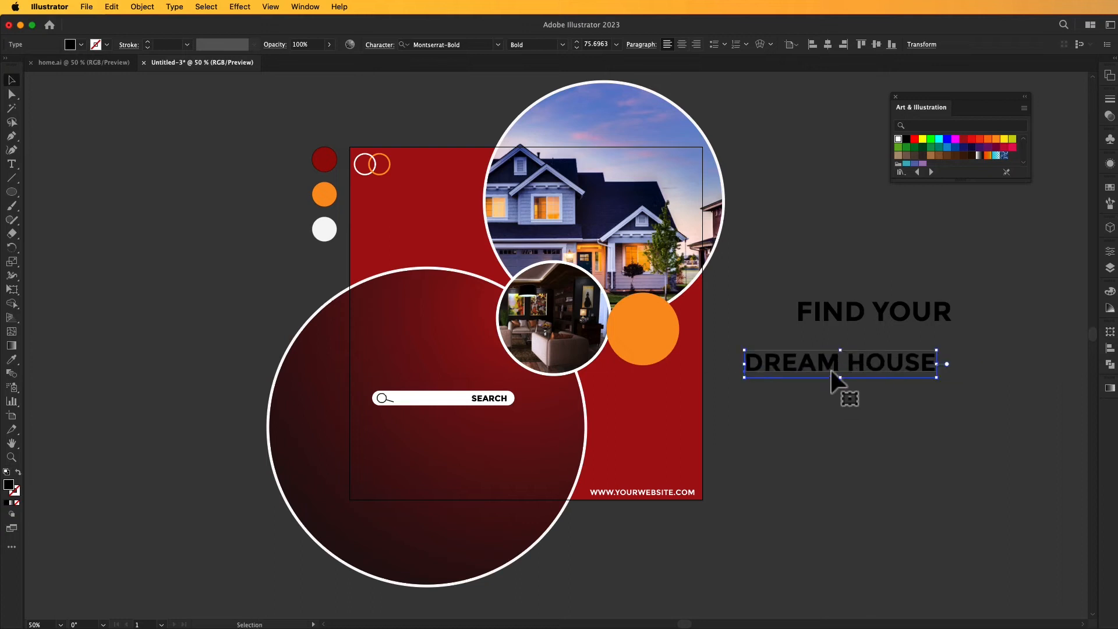
Convert the DREAM HOUSE text to outlines and ungroup its letters.
right_click(832, 375)
left_click(865, 436)
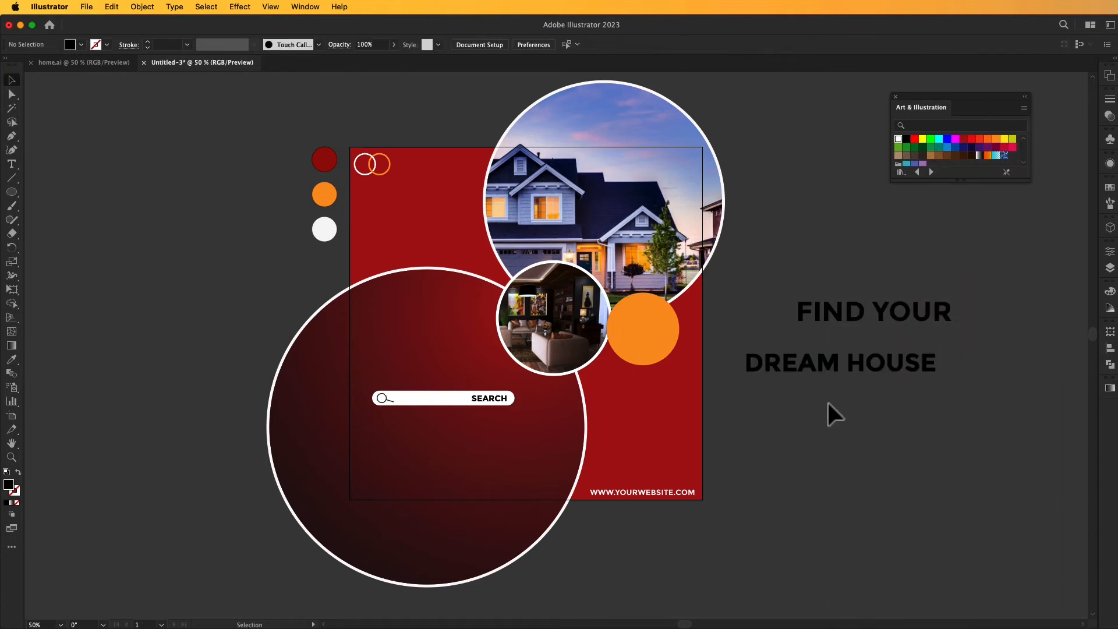
right_click(824, 352)
left_click(800, 503)
left_click(801, 363)
right_click(802, 363)
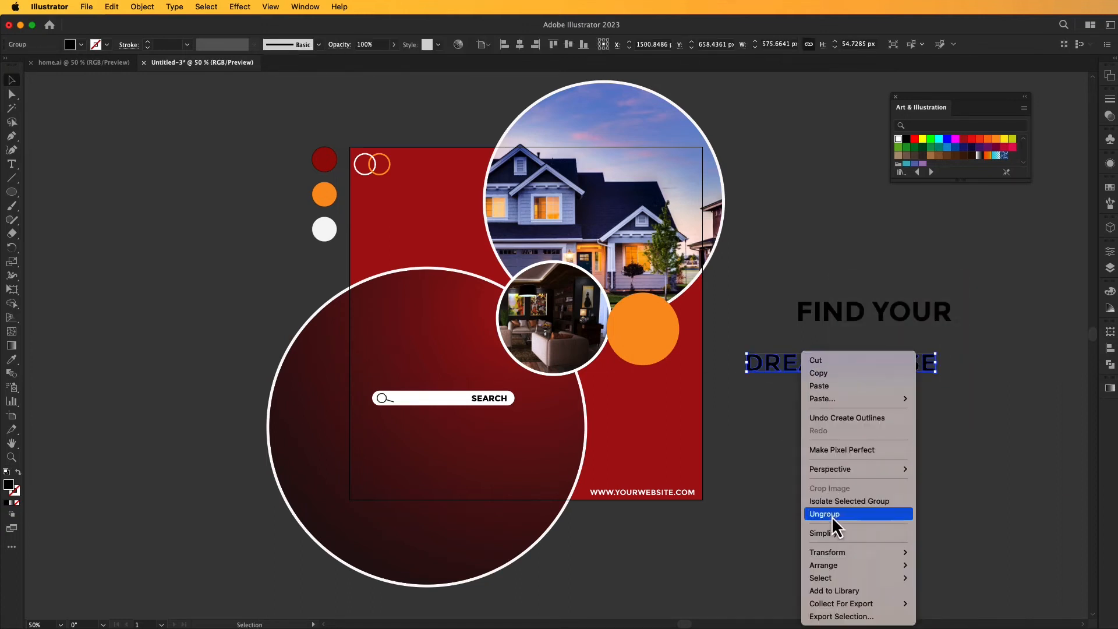
left_click(832, 516)
left_click(754, 478)
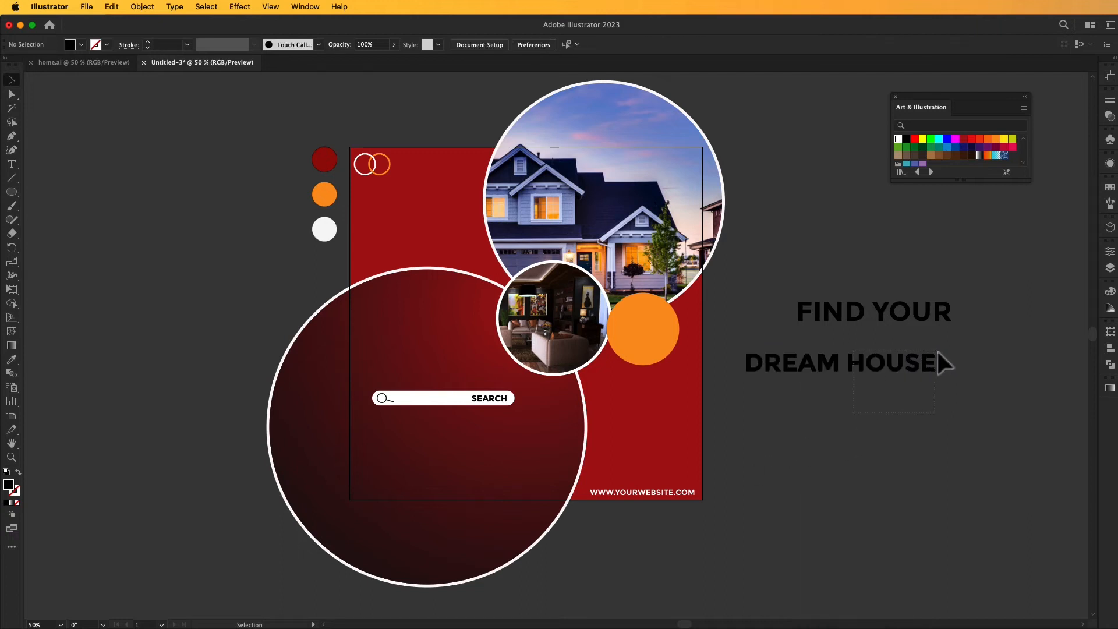
Group the letters of HOUSE, enlarge the word and place it below DREAM.
left_click_drag(938, 351, 891, 496)
key("super+g")
left_click(899, 381)
Group the letters of DREAM, enlarge the word to about HOUSE's width and stack it directly above HOUSE.
left_click(792, 360)
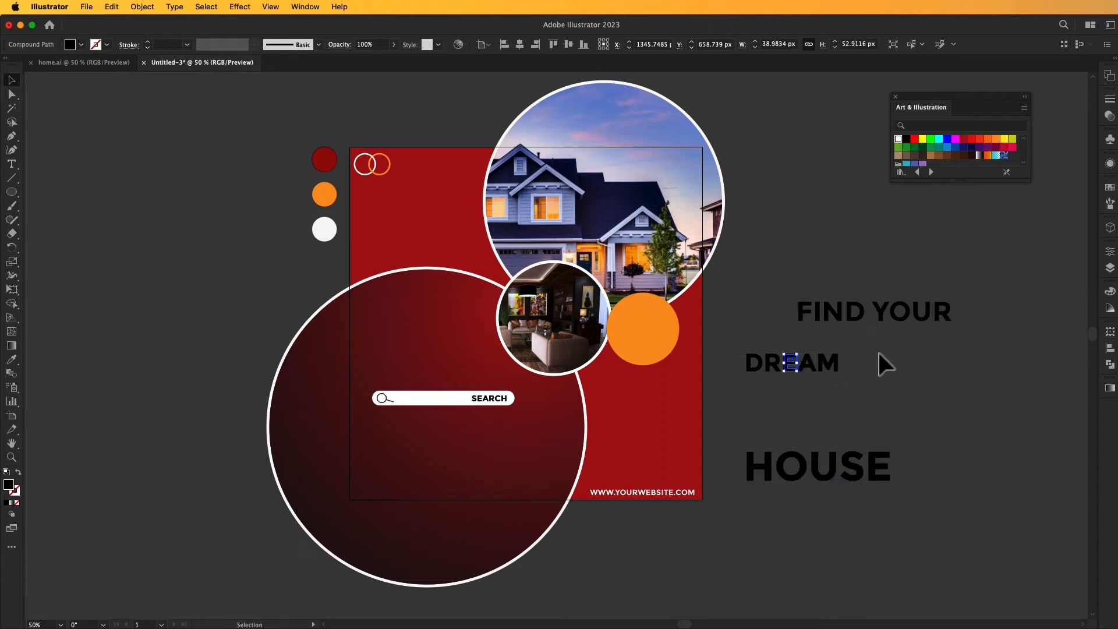
left_click_drag(879, 352, 743, 378)
key("super+g")
left_click_drag(839, 368, 869, 386)
left_click_drag(799, 361, 818, 414)
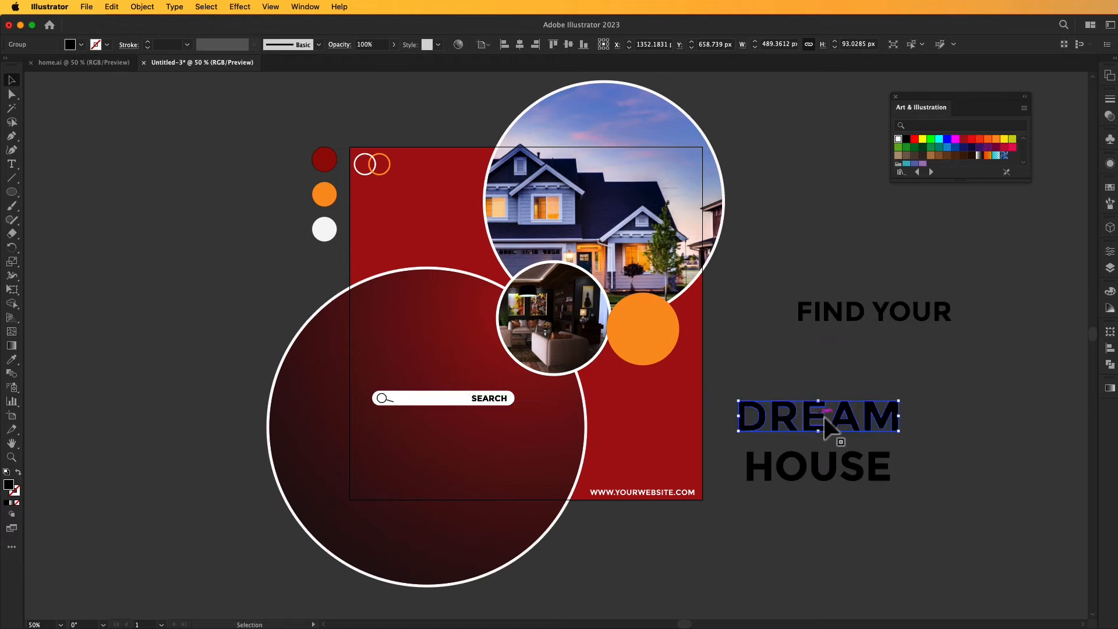
left_click_drag(900, 431, 895, 431)
left_click(949, 403)
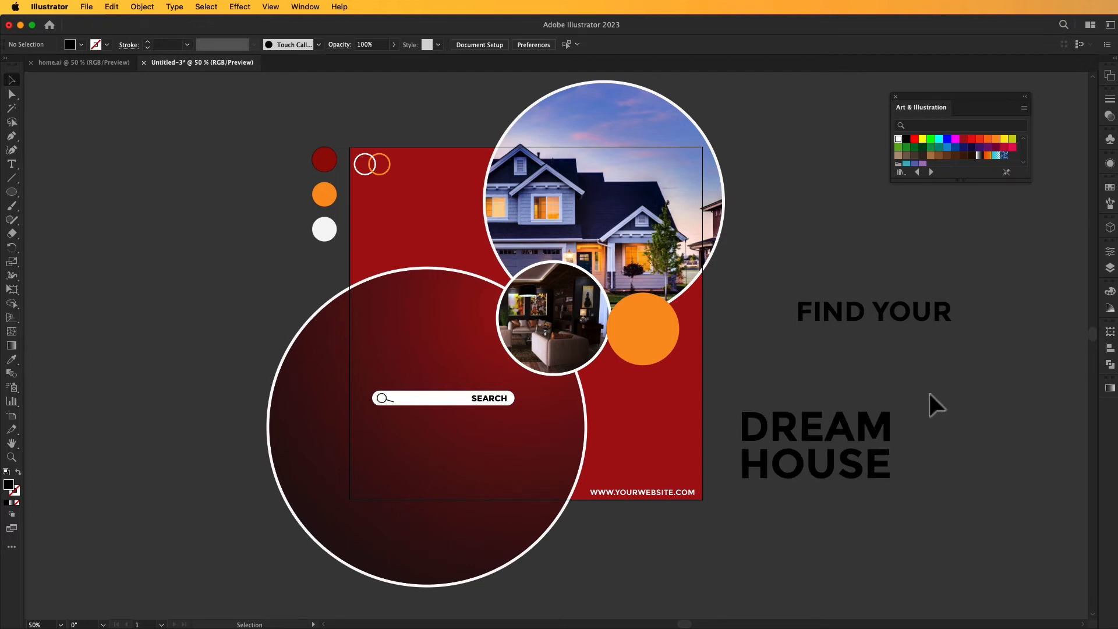
Color the word DREAM orange by sampling the orange palette circle.
left_click(886, 430)
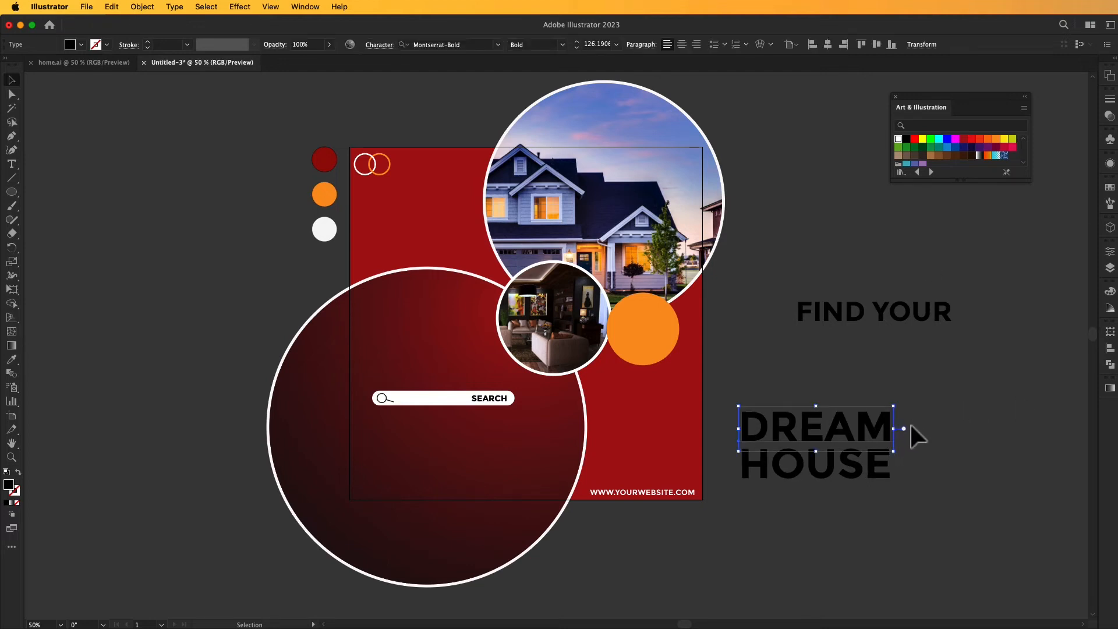
left_click(12, 360)
left_click(324, 194)
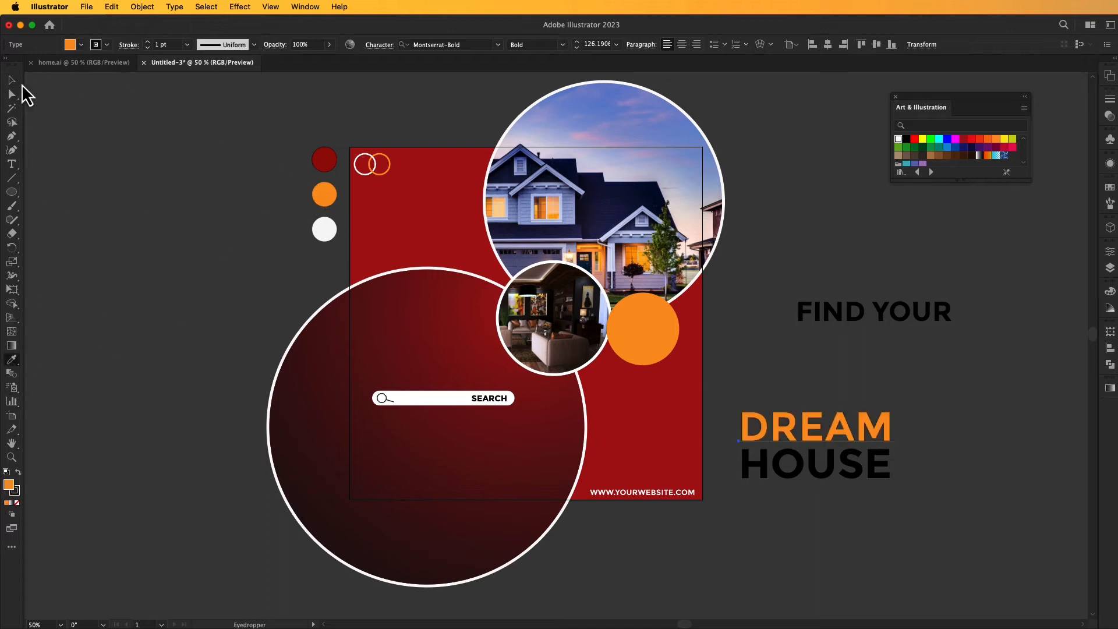
Move FIND YOUR closer above DREAM and color it white by sampling the white palette circle.
left_click(849, 319)
left_click_drag(849, 319, 822, 350)
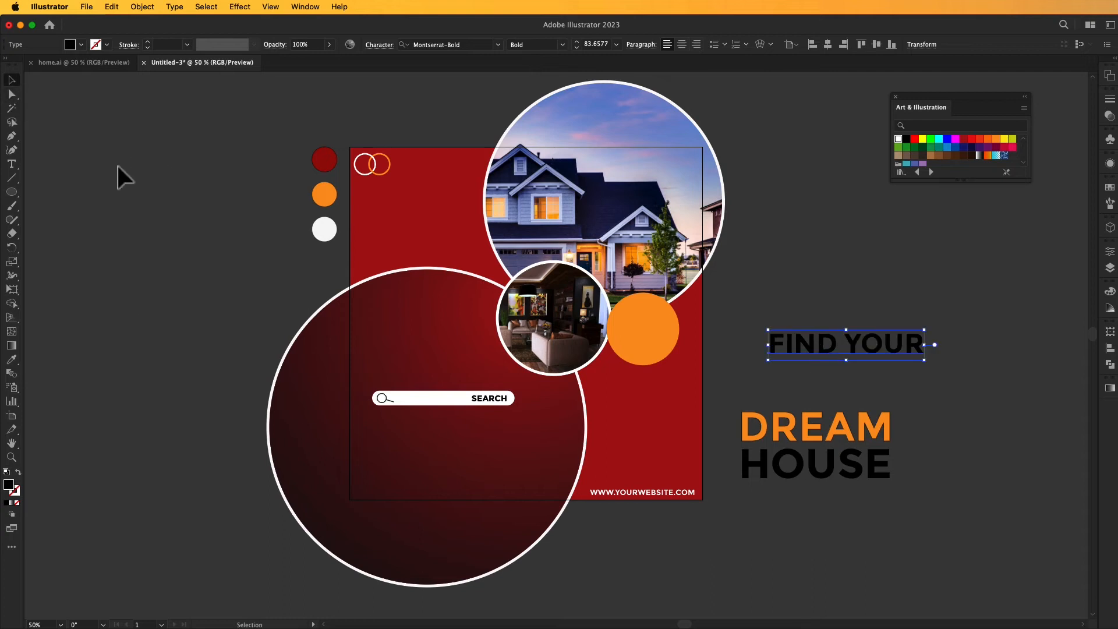
left_click(13, 360)
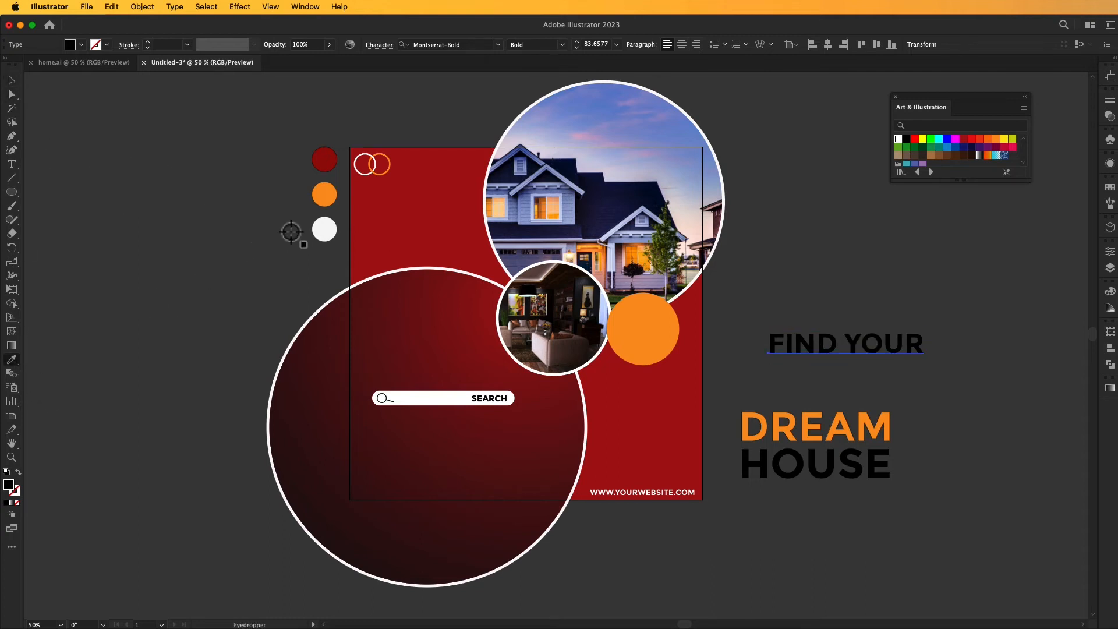
left_click(318, 229)
left_click(12, 80)
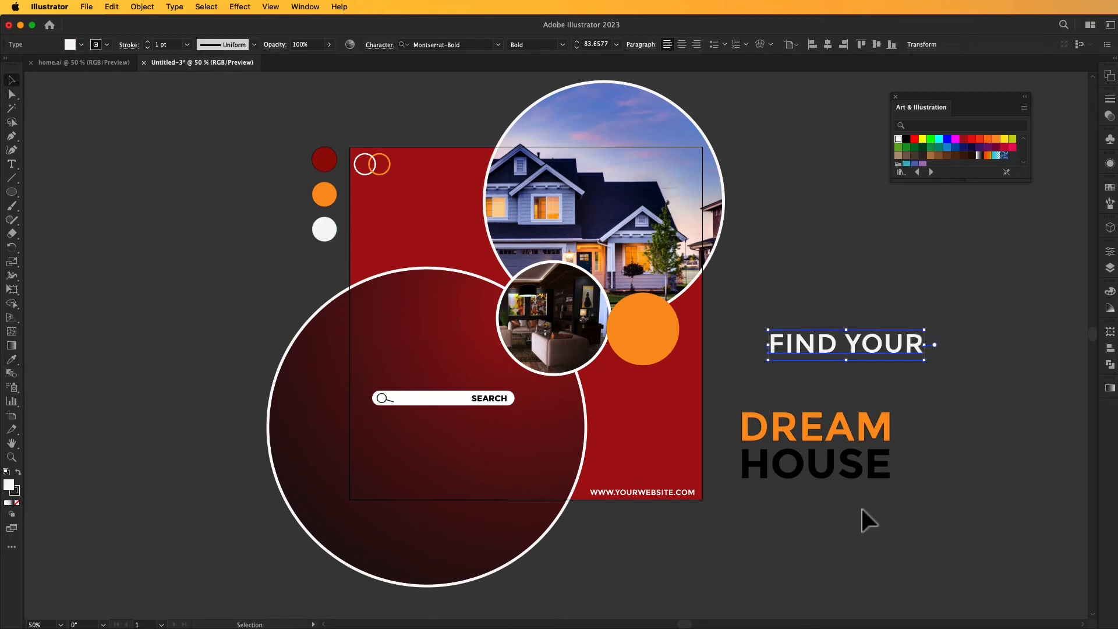
Color the word HOUSE white by sampling the white palette circle.
left_click(850, 473)
left_click(11, 361)
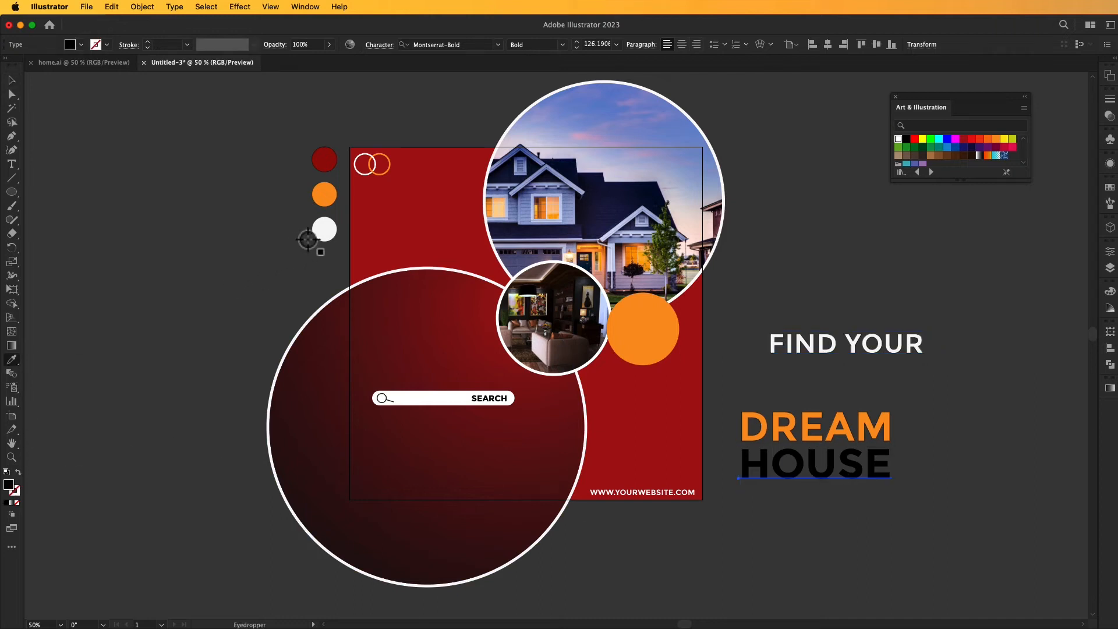
left_click(320, 232)
left_click(17, 82)
left_click(252, 396)
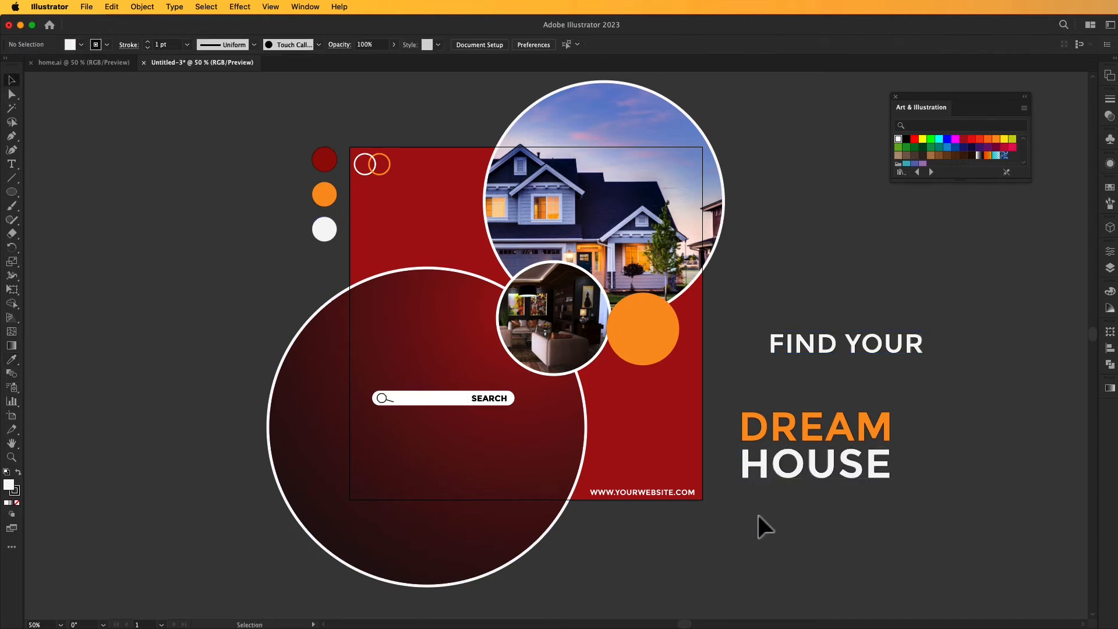
Scale down DREAM and HOUSE together and place them above the search bar inside the dark circle.
left_click(869, 431)
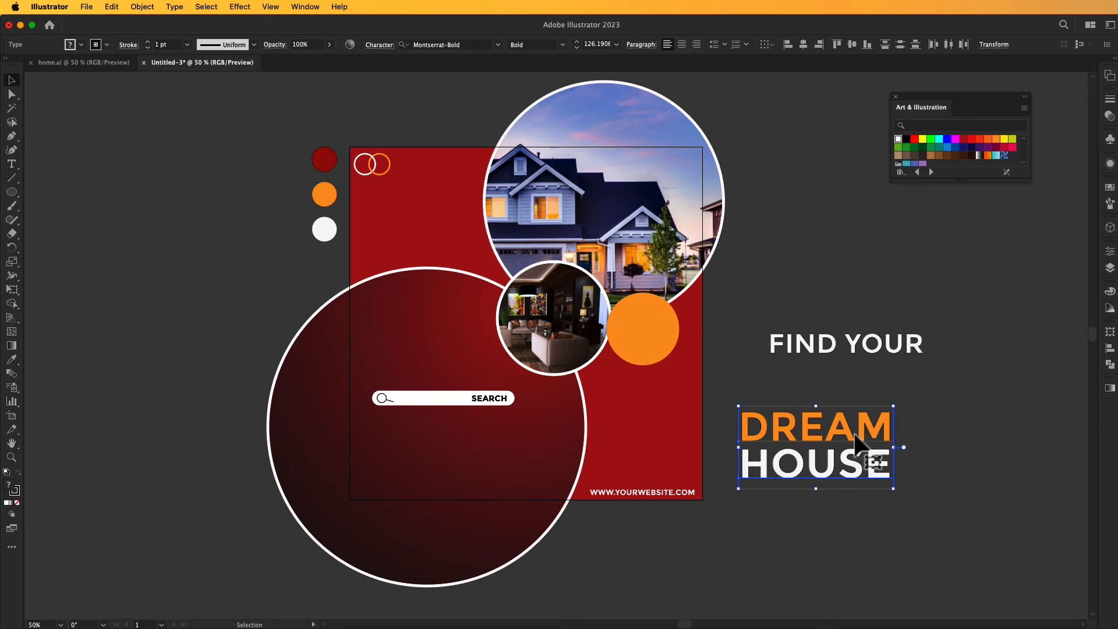
left_click_drag(897, 492, 865, 473)
left_click_drag(831, 431, 435, 336)
Shrink FIND YOUR to about DREAM's width, place it directly above DREAM and tighten the spacing of the headline lines.
left_click(844, 355)
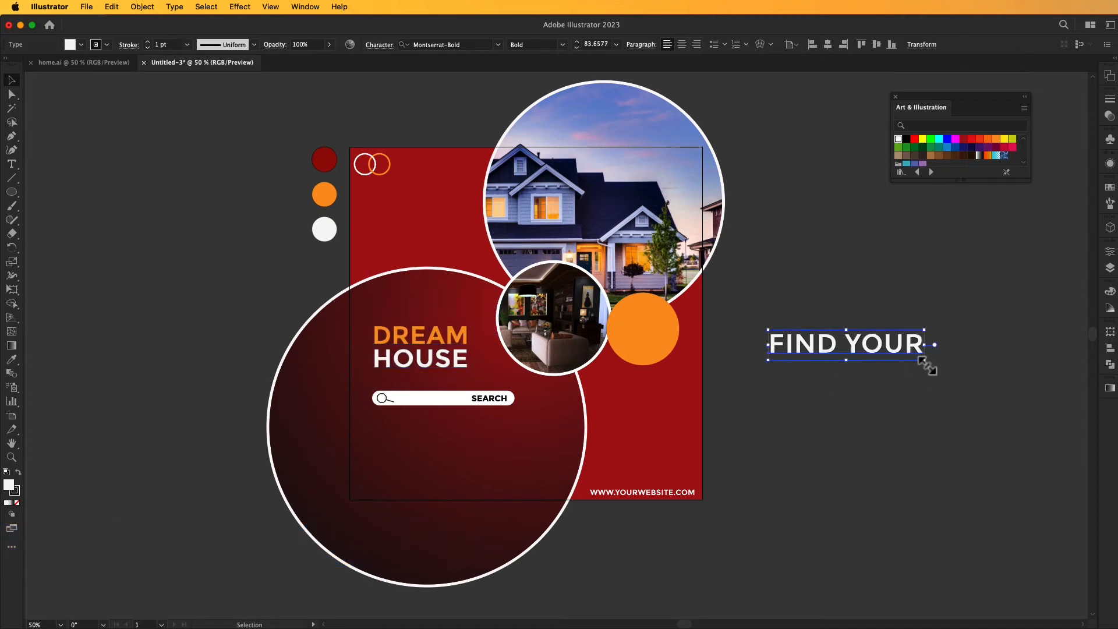
left_click_drag(925, 360, 424, 336)
left_click(739, 443)
left_click_drag(430, 367, 430, 364)
Align the three headline lines to their left edges and move the search bar slightly lower.
left_click(400, 303)
key("a")
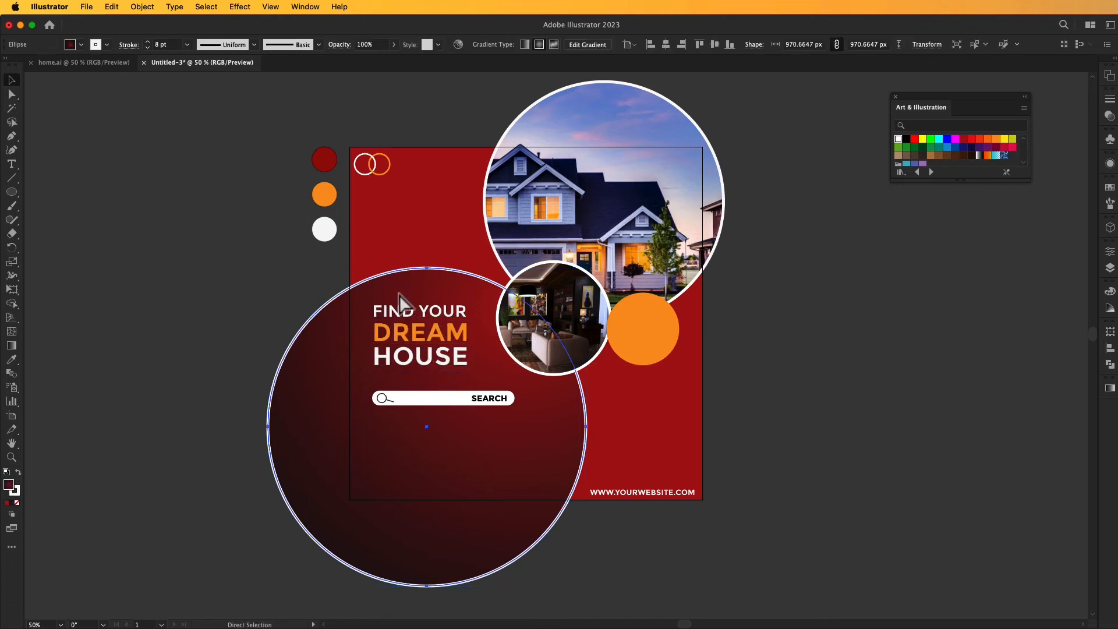
key("super+shift+a")
left_click(442, 371)
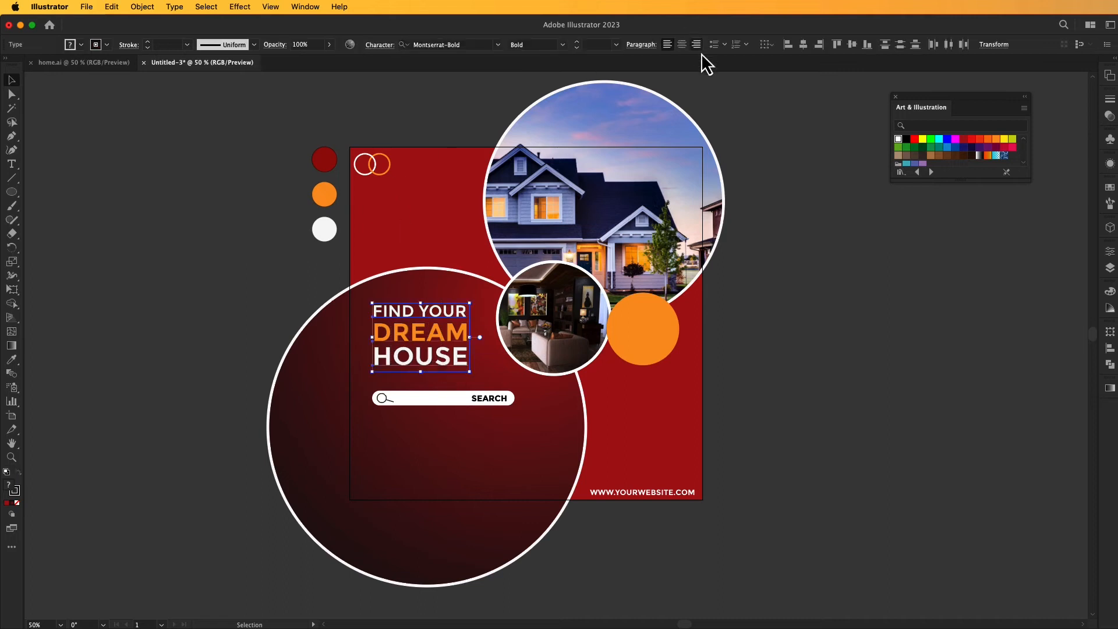
left_click(788, 49)
left_click(819, 125)
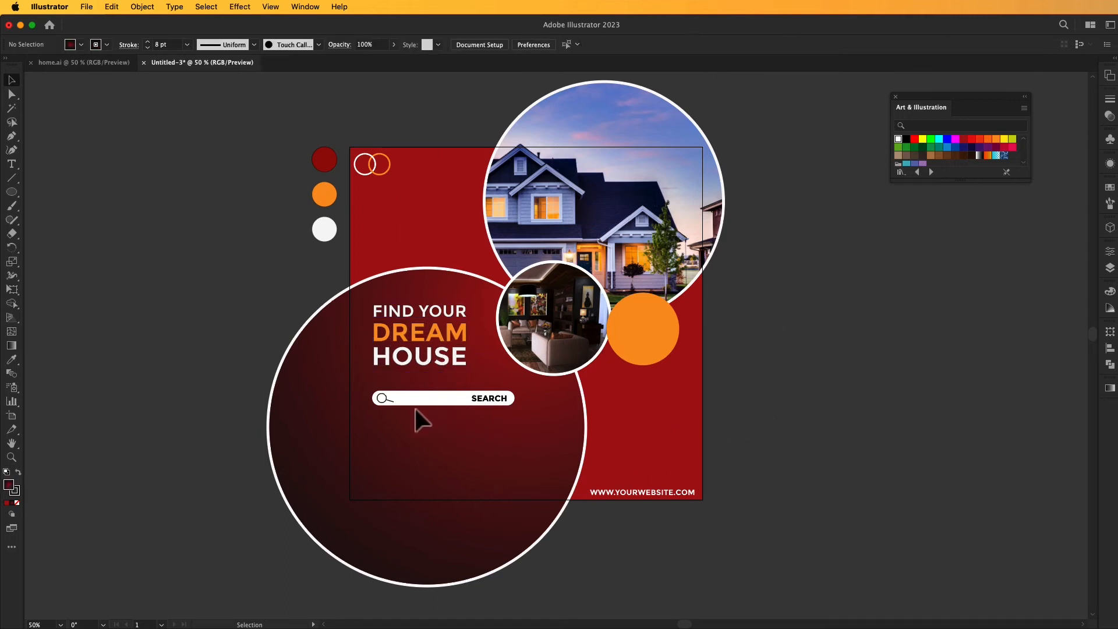
left_click(437, 401)
left_click_drag(437, 402, 433, 420)
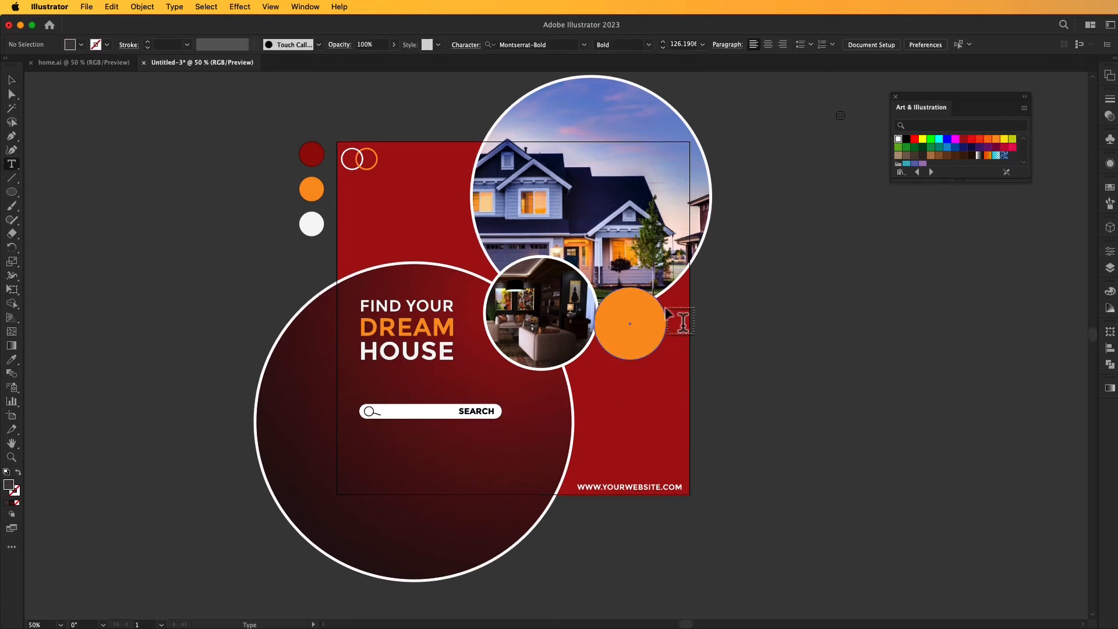
Add the text 4 BED ROOMS beside the artboard and scale it down to about 41 pt.
left_click(732, 310)
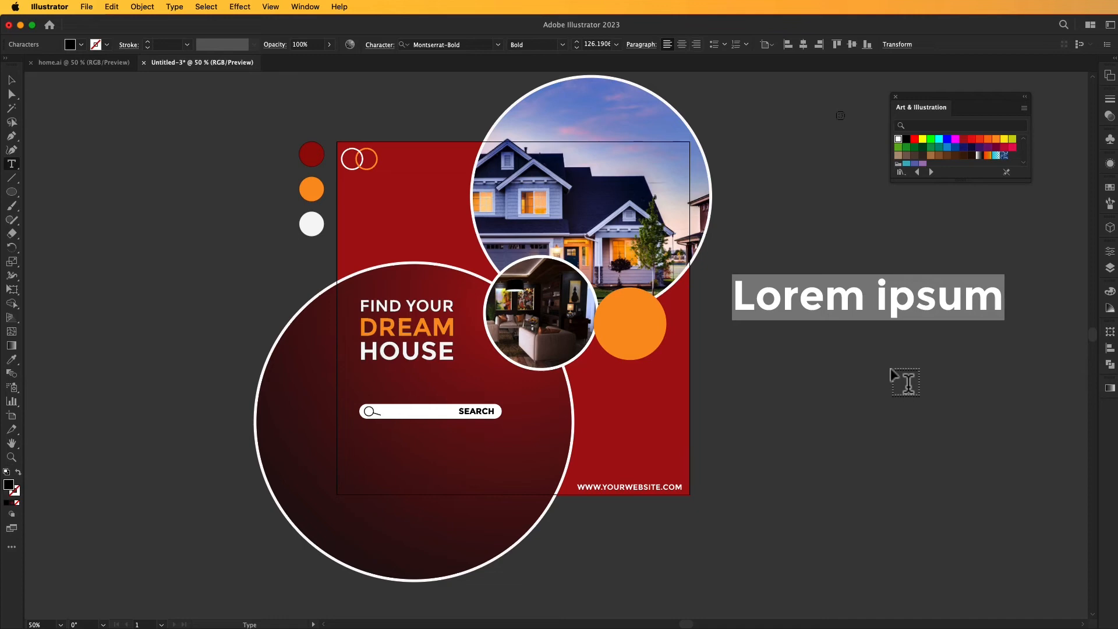
type("4")
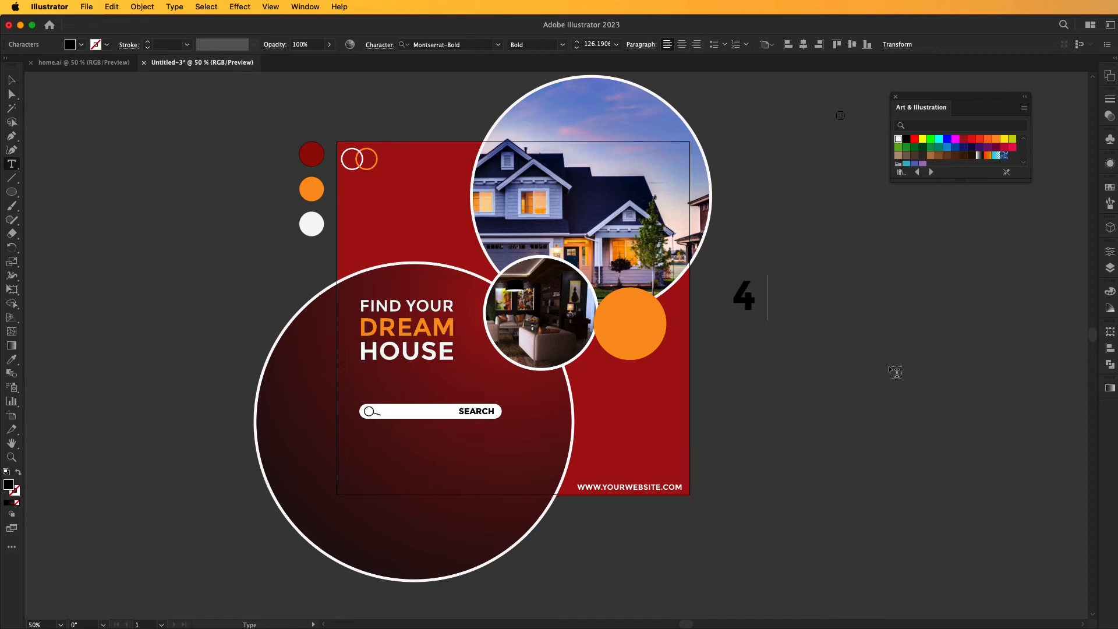
type(" BED ROOM")
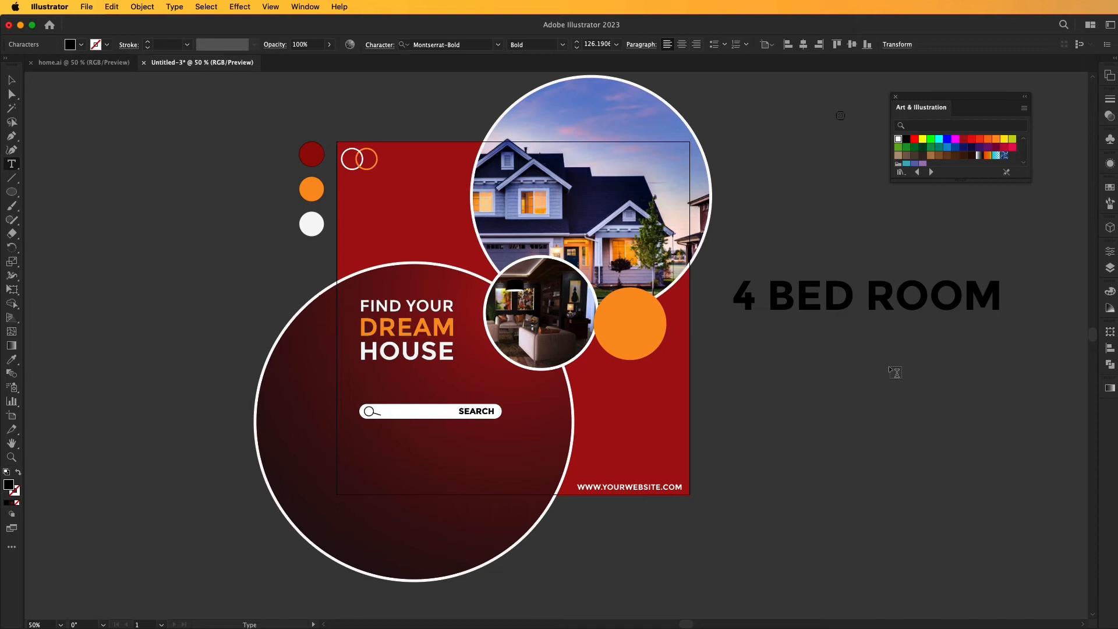
type("S")
left_click(11, 79)
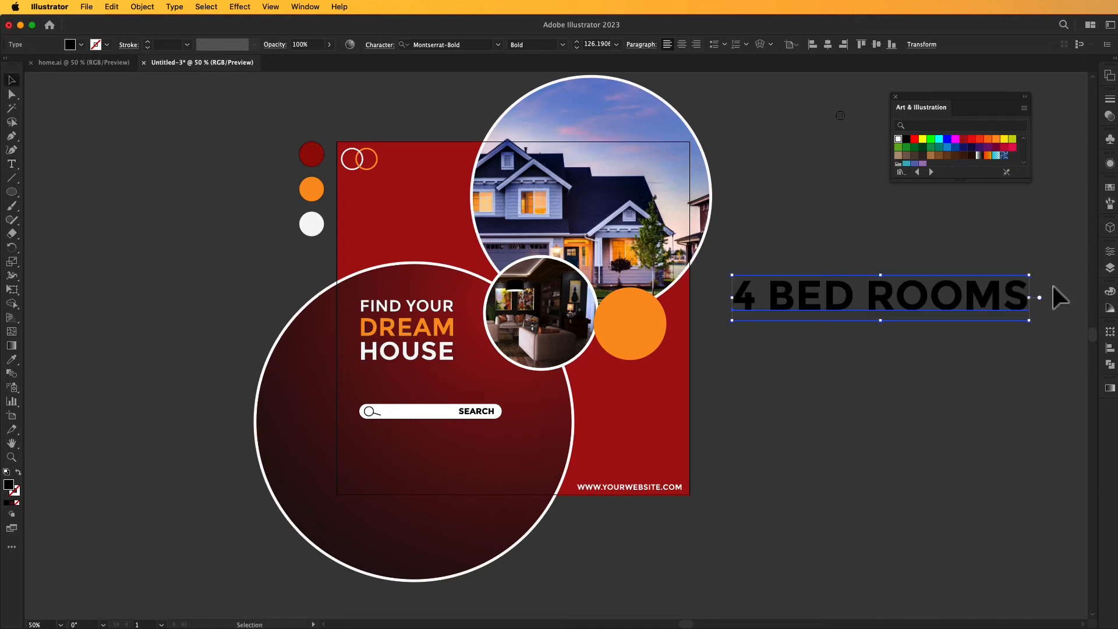
left_click_drag(1031, 277, 817, 295)
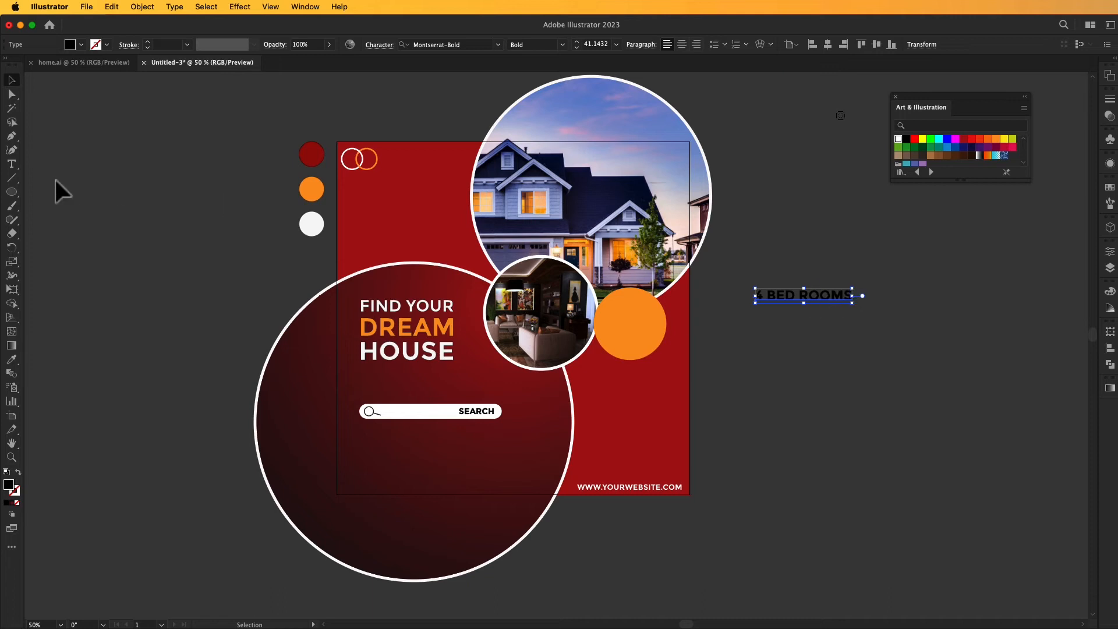
Add a separate text line SWIMMING POOL and place it directly beneath 4 BED ROOMS.
left_click(12, 165)
left_click(761, 358)
type("4 BED ROOMS")
key("BackSpace")
key("BackSpace")
key("BackSpace")
key("BackSpace")
key("BackSpace")
key("BackSpace")
key("BackSpace")
key("BackSpace")
key("BackSpace")
key("BackSpace")
key("BackSpace")
type("SWIMMING POOL")
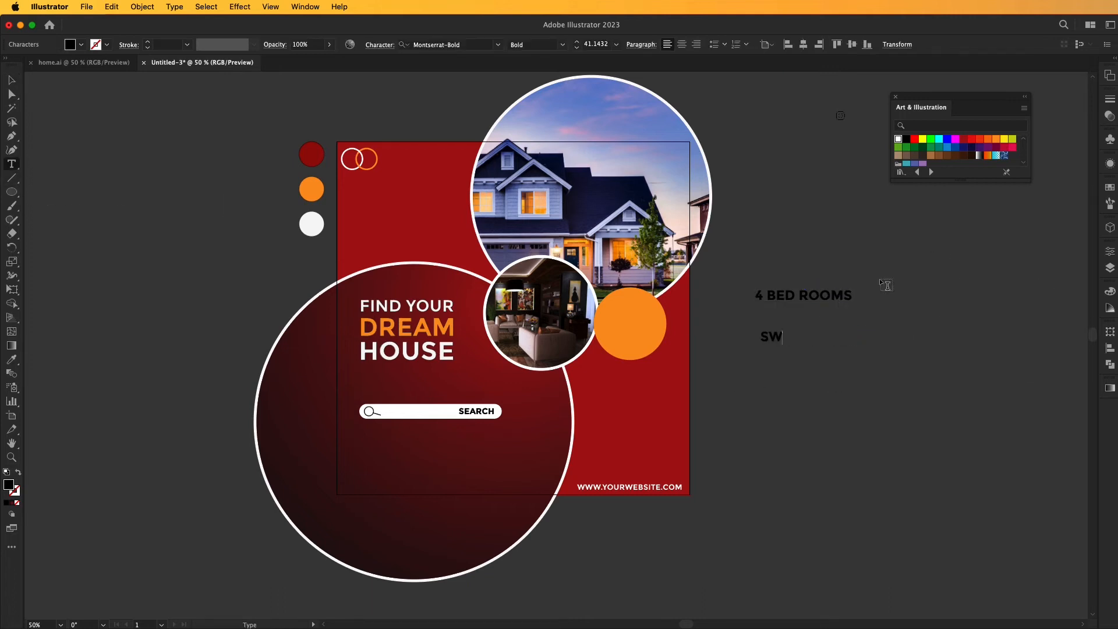
left_click(12, 80)
left_click_drag(810, 336, 784, 311)
Add a separate text line 1 LIVING ROOM and position it below SWIMMING POOL.
left_click(12, 164)
left_click(736, 365)
type("LIV")
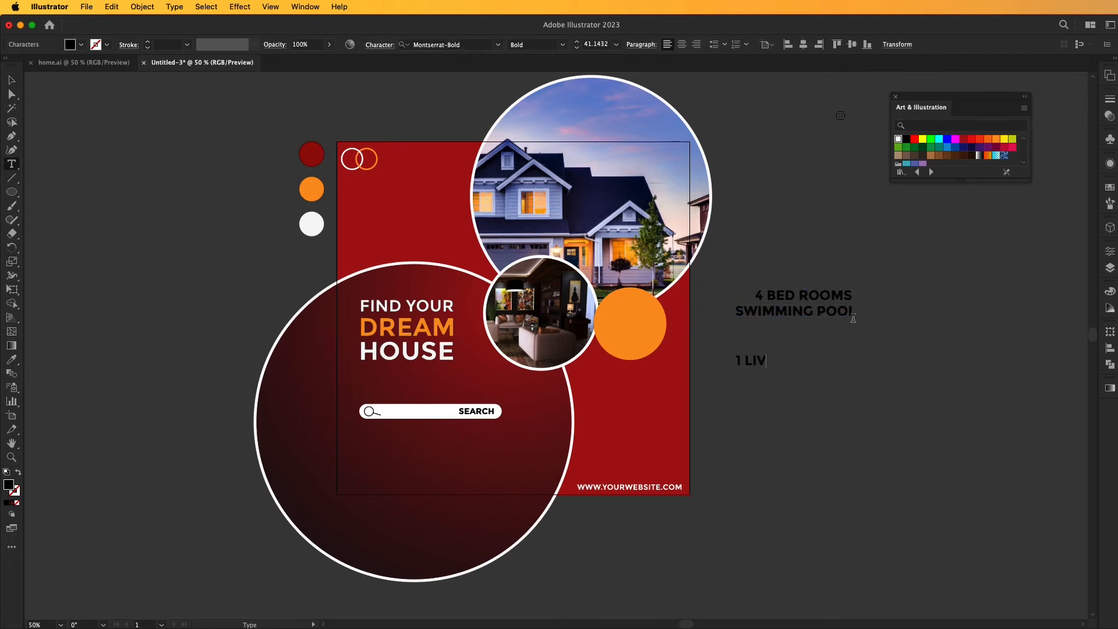
type("OM")
left_click(12, 80)
left_click_drag(805, 357, 826, 348)
Add a separate text line GUEST ROOM below 1 LIVING ROOM.
double_click(839, 395)
key("BackSpace")
key("BackSpace")
key("BackSpace")
key("BackSpace")
key("BackSpace")
key("BackSpace")
key("BackSpace")
key("BackSpace")
key("BackSpace")
key("BackSpace")
key("BackSpace")
key("BackSpace")
key("BackSpace")
type("GUEST ROOM")
left_click(12, 80)
Center-align and distribute the four feature lines, and move them closer together into a compact stack.
left_click_drag(880, 416, 751, 282)
left_click(804, 45)
left_click(901, 46)
left_click_drag(822, 328, 815, 311)
left_click_drag(816, 362, 808, 332)
left_click_drag(813, 392, 802, 345)
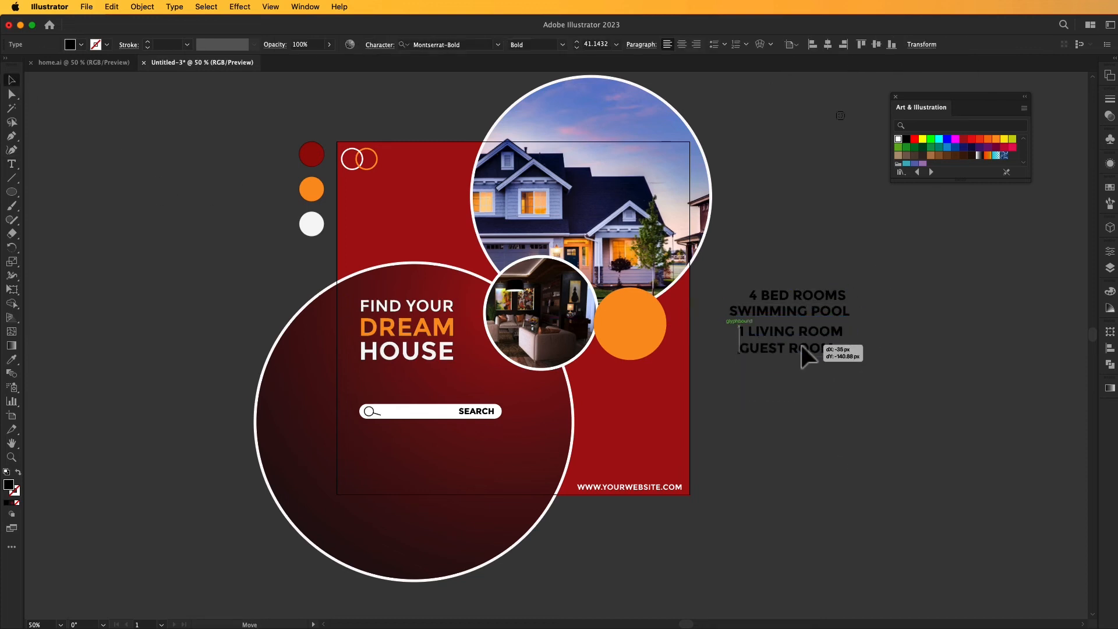
Align the four feature lines to their right edges and distribute them evenly in the vertical direction.
left_click_drag(874, 375, 751, 283)
left_click(819, 45)
left_click(782, 263)
left_click_drag(874, 376, 757, 283)
left_click(901, 45)
Scale the four feature lines down to about 29 pt and place them below the orange circle.
left_click_drag(850, 356, 816, 337)
left_click_drag(798, 305, 650, 393)
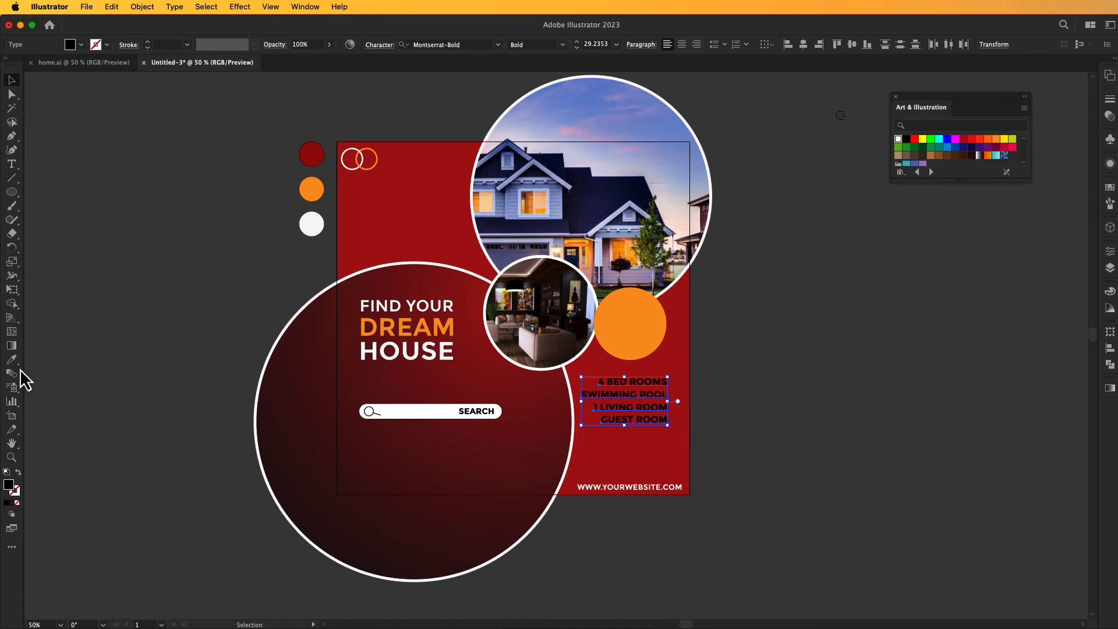
Color the feature lines white by sampling the white palette circle and enlarge them slightly to about 31 pt.
left_click(12, 359)
left_click(312, 224)
left_click(11, 80)
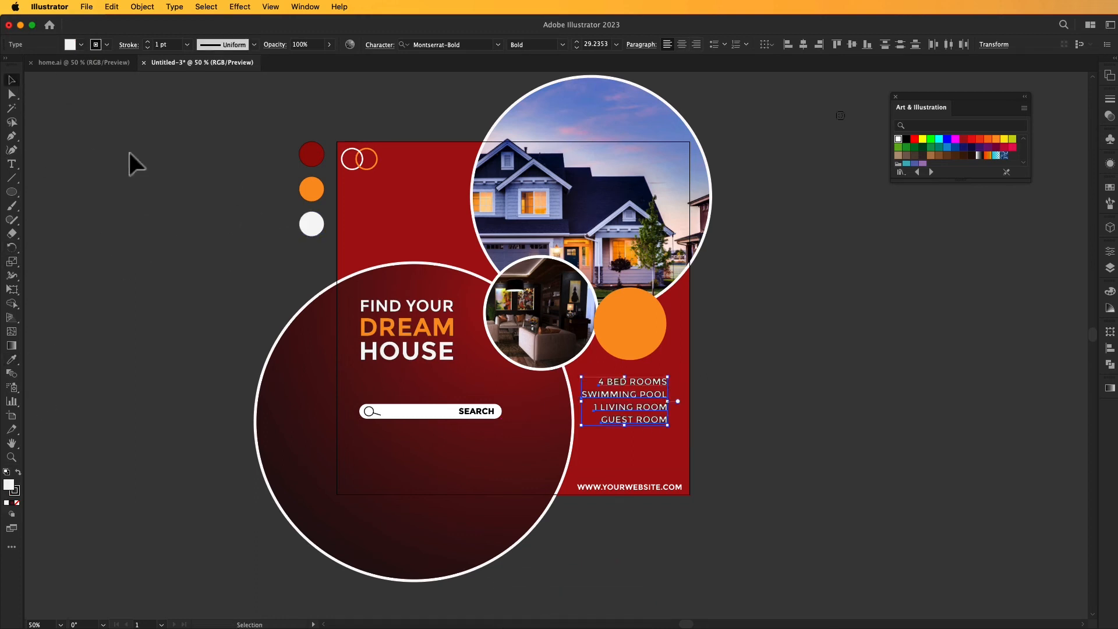
left_click_drag(668, 425, 646, 399)
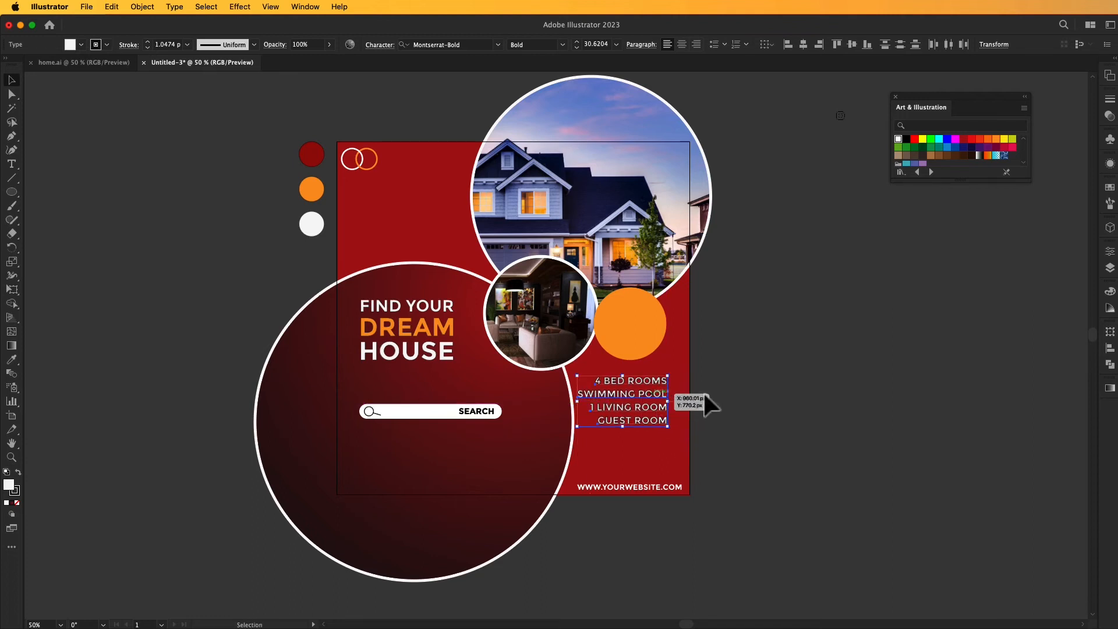
left_click(814, 368)
Move the group of social media icons closer to the artboard and color it white by sampling the white palette circle.
scroll(837, 184, "up", 2)
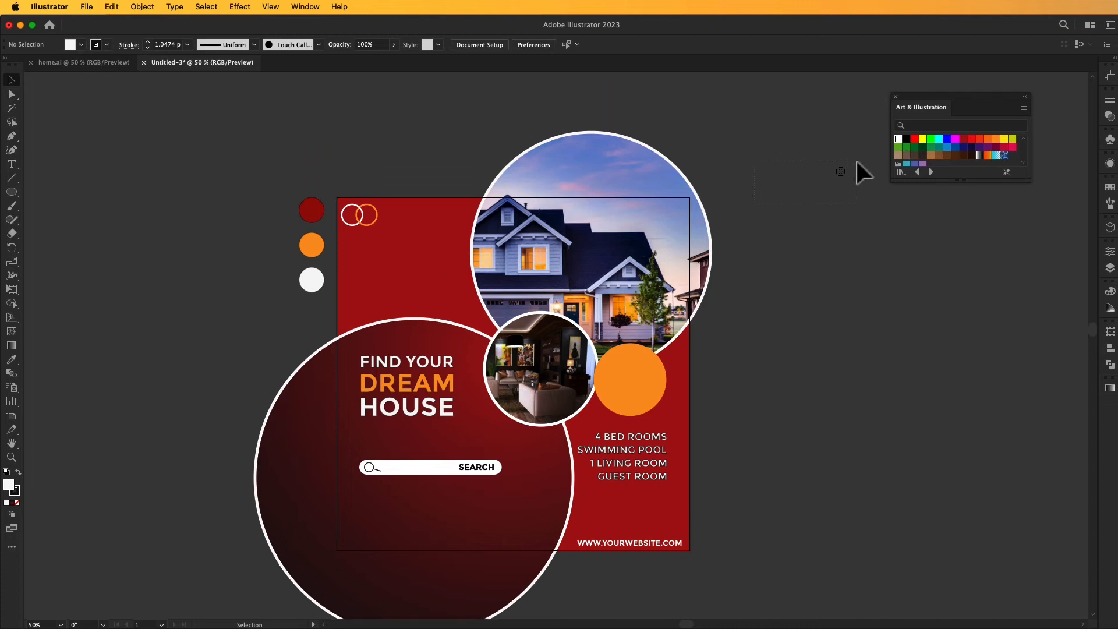
left_click_drag(858, 162, 799, 313)
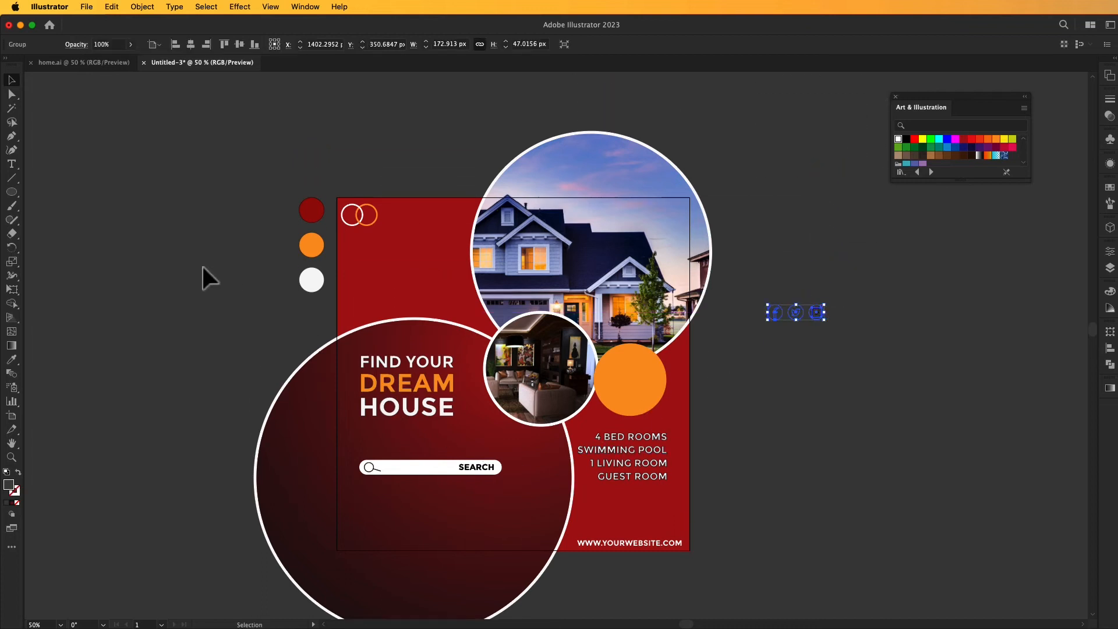
left_click(12, 359)
left_click(312, 279)
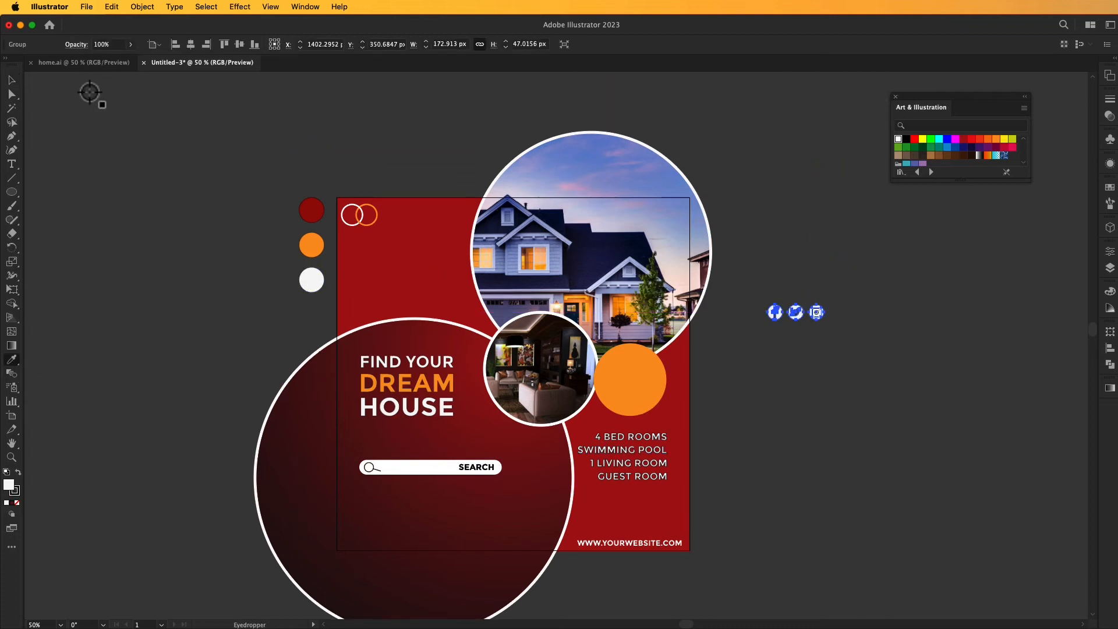
left_click_drag(202, 237, 223, 170)
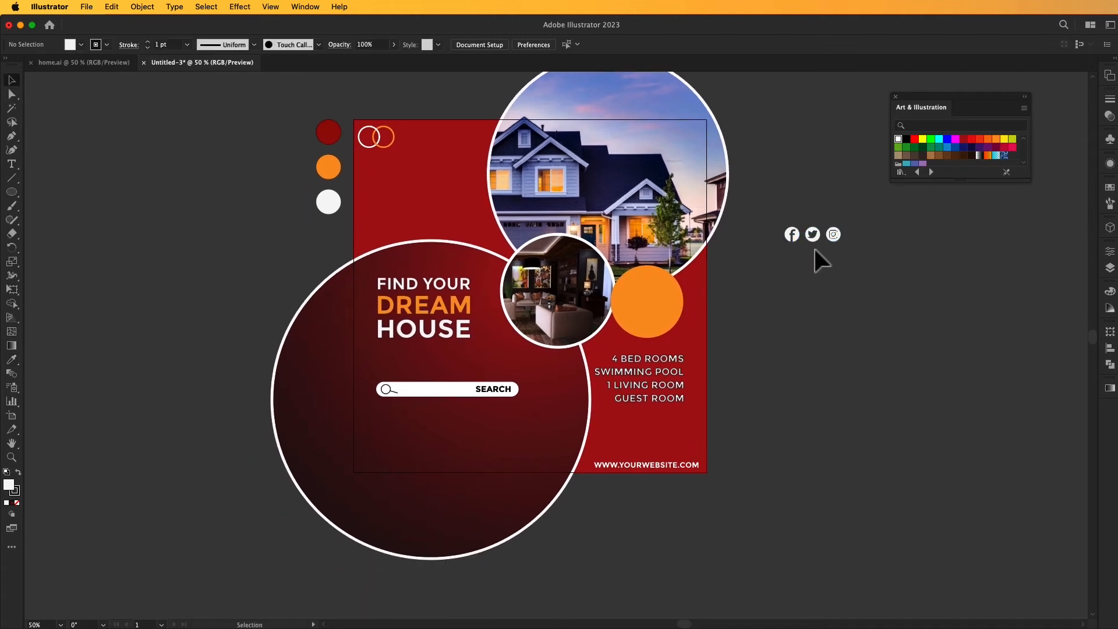
Place the social media icons in the artboard's lower-left corner in front of the dark circle, and nudge the search bar slightly lower.
left_click_drag(815, 240, 391, 459)
right_click(376, 460)
left_click(513, 559)
left_click(586, 532)
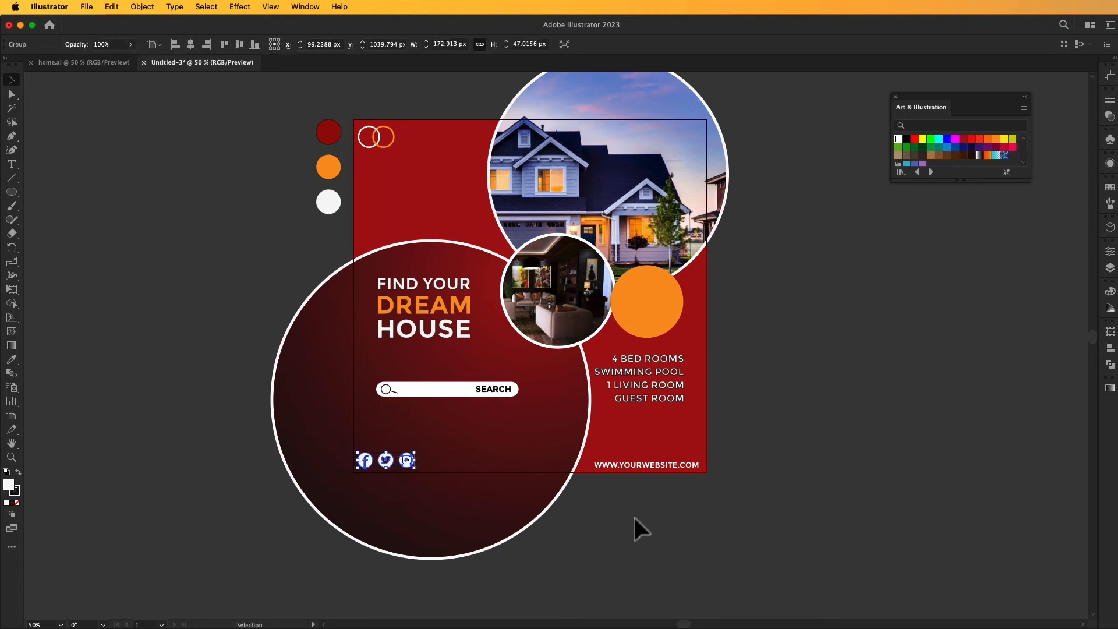
mouse_move(444, 398)
left_mouse_down()
mouse_move(460, 408)
mouse_move(443, 399)
left_mouse_up()
left_click(705, 551)
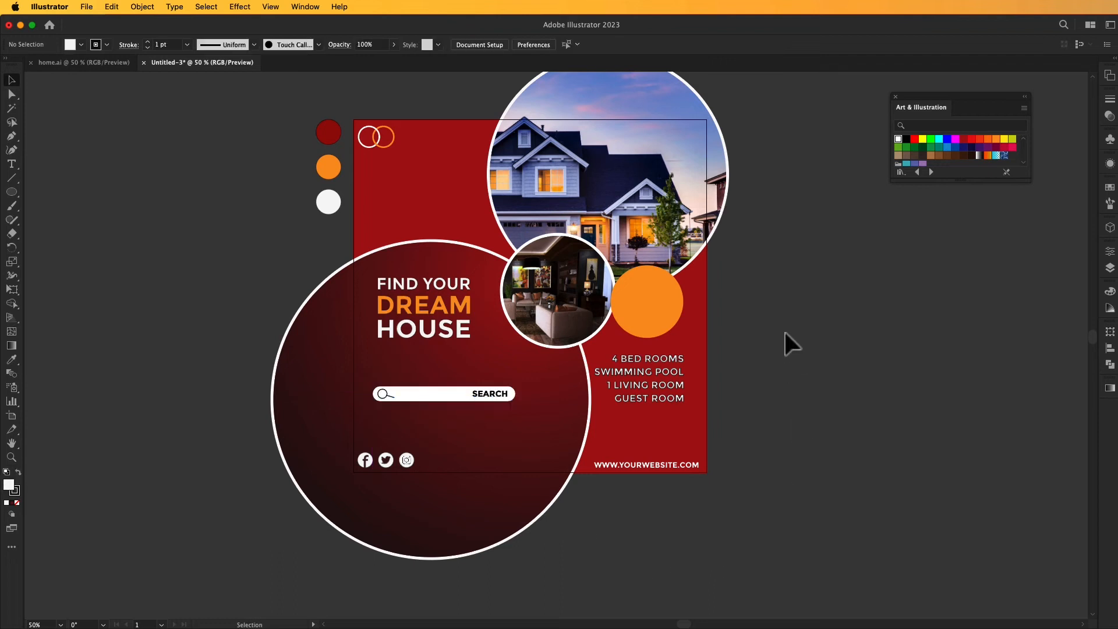
Add the text HOME LOGO, scale it down to about 40 pt and place it beside the ring logo.
left_click_drag(786, 334, 806, 361)
left_click(12, 164)
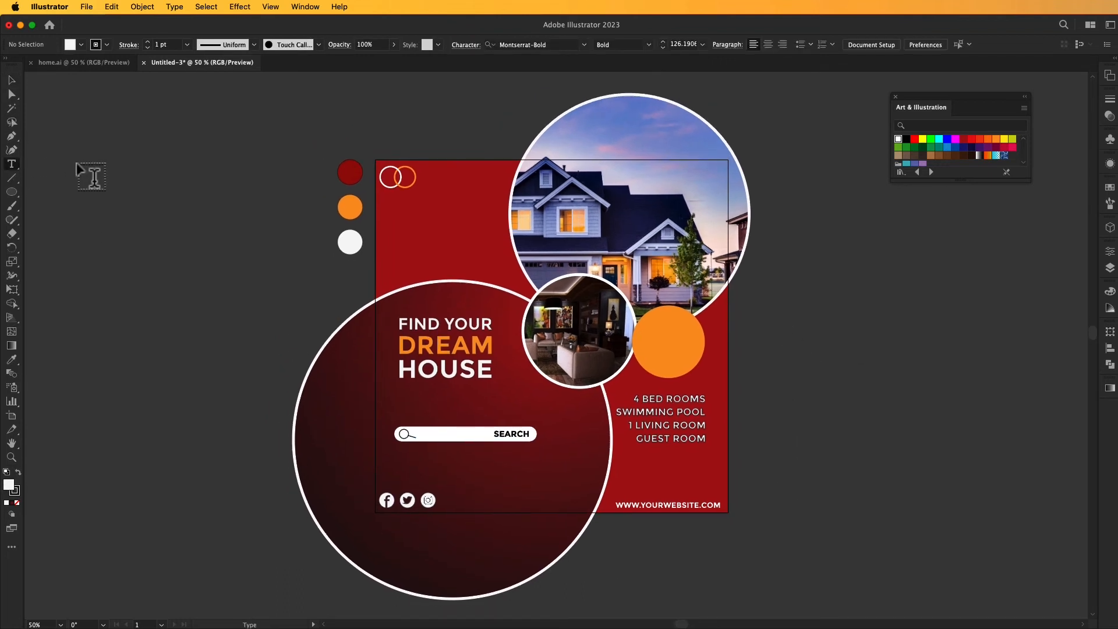
left_click(84, 162)
type("HOME LOGO")
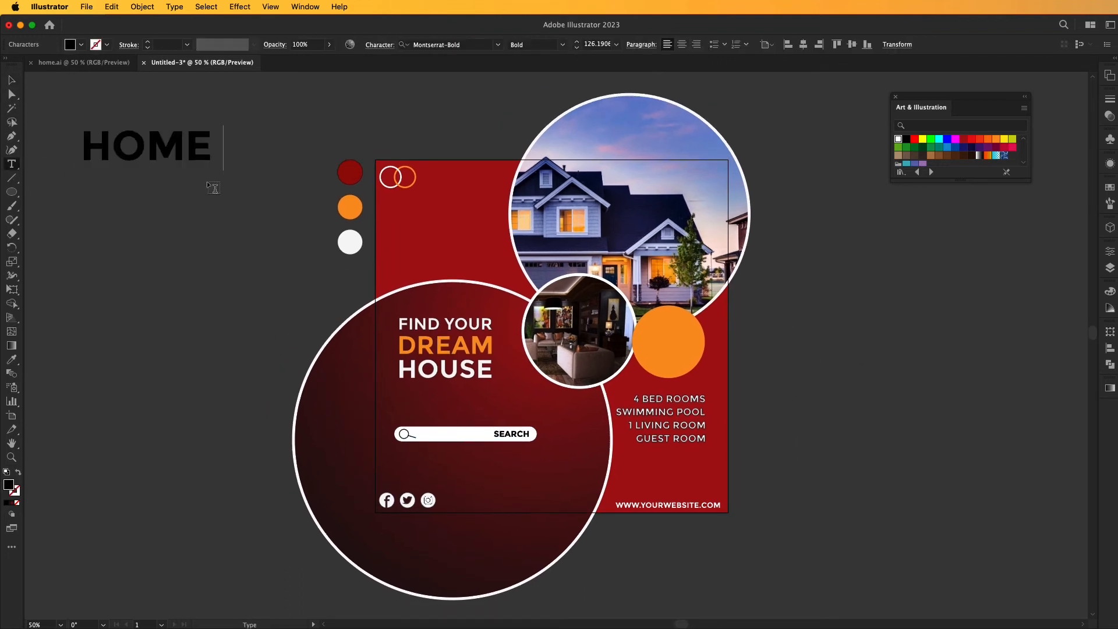
left_click(12, 80)
left_click_drag(349, 173, 470, 177)
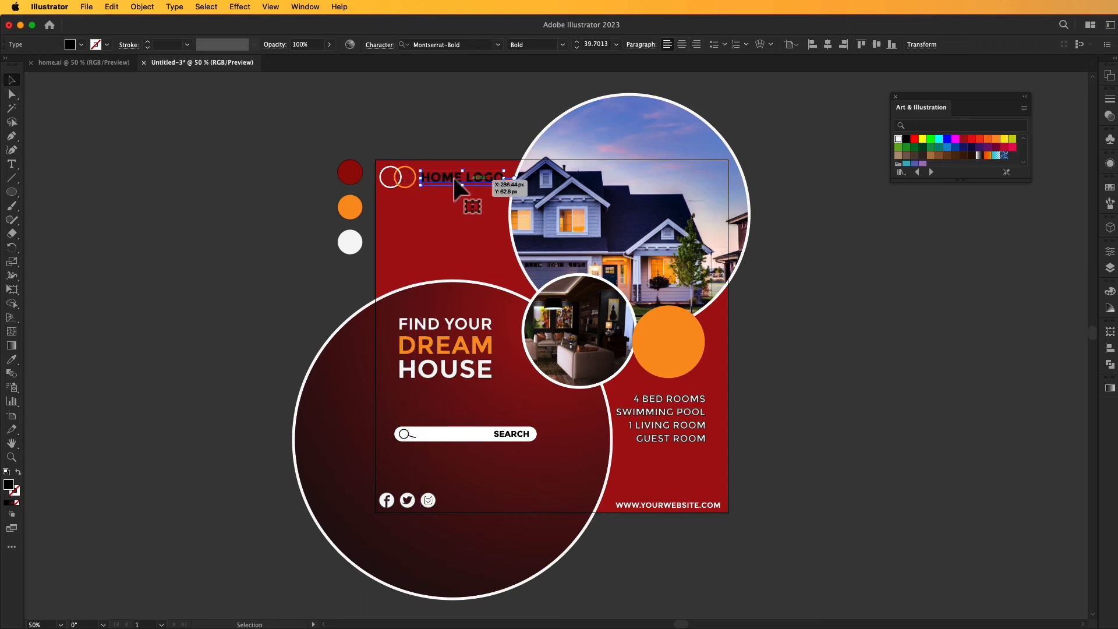
Color the word LOGO in the HOME LOGO text orange by sampling the orange palette circle.
double_click(499, 177)
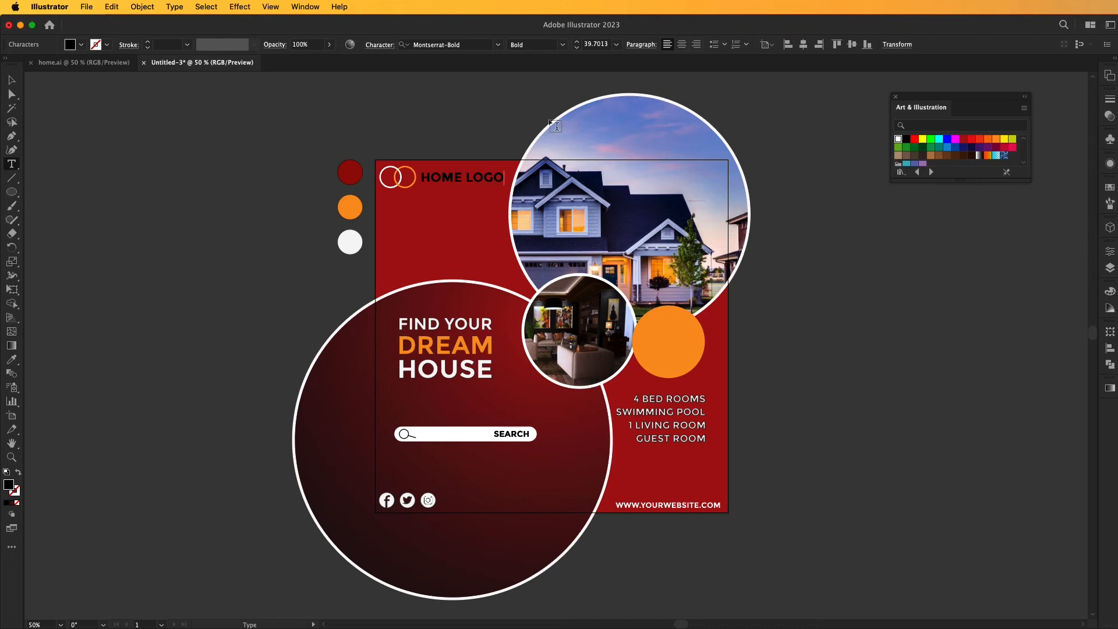
scroll(550, 121, "up", 1)
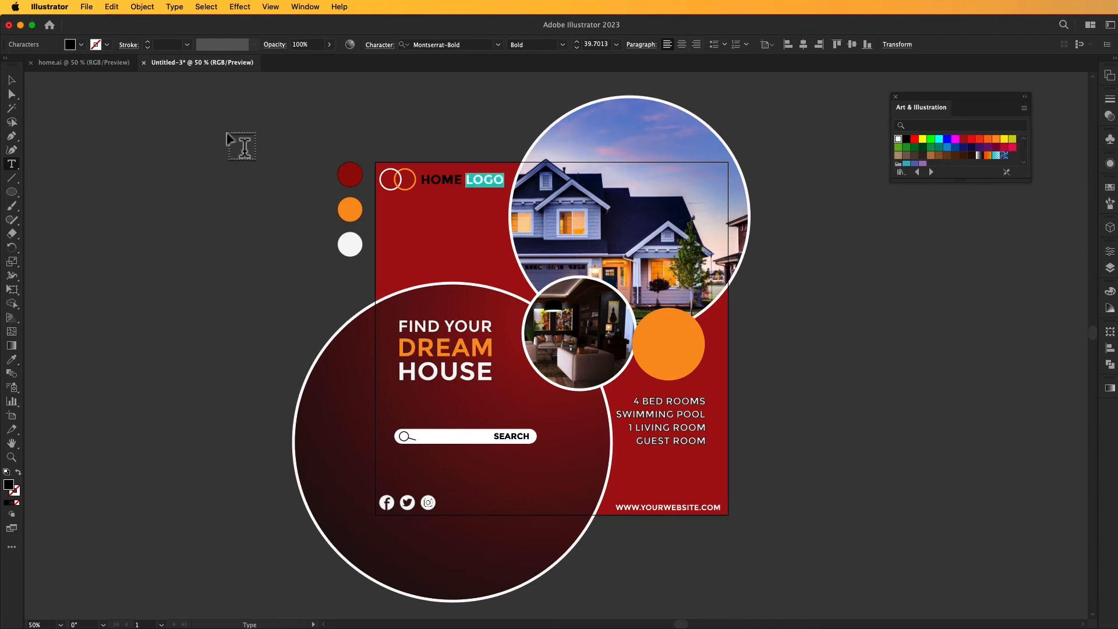
left_click(12, 359)
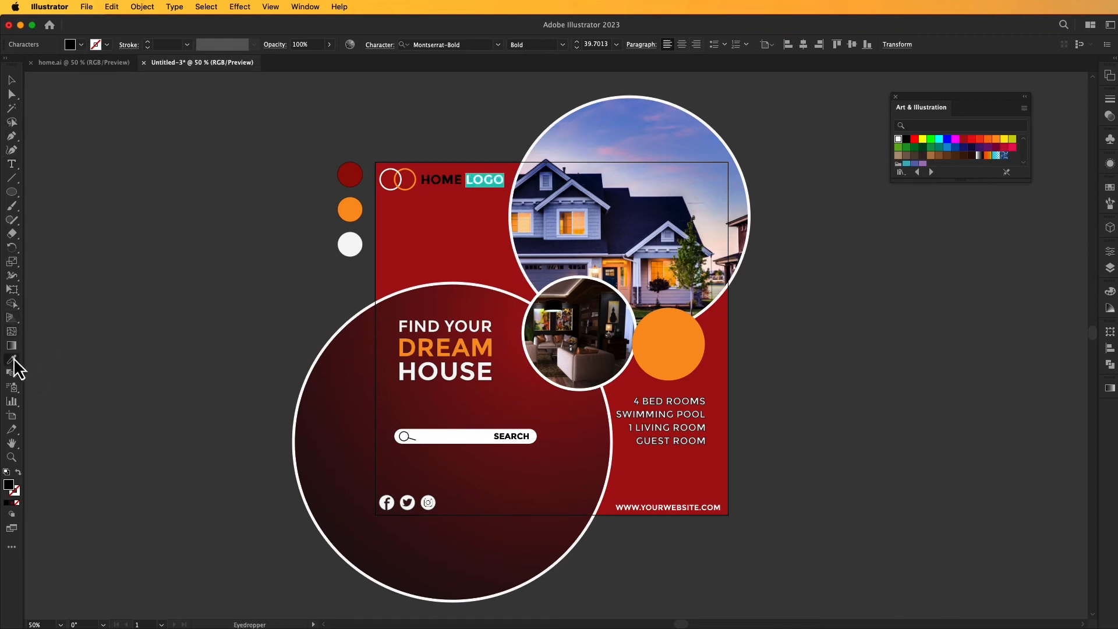
left_click(349, 209)
Try to recolor the word HOME in the HOME LOGO text by sampling the orange palette circle, and undo the color change.
key("t")
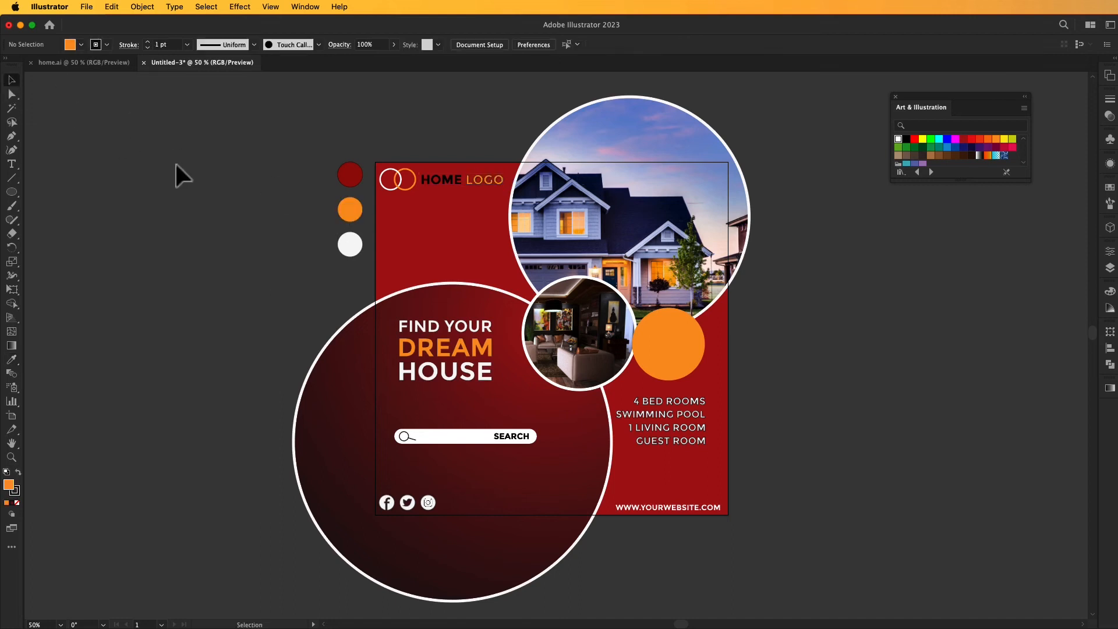
left_click(463, 179)
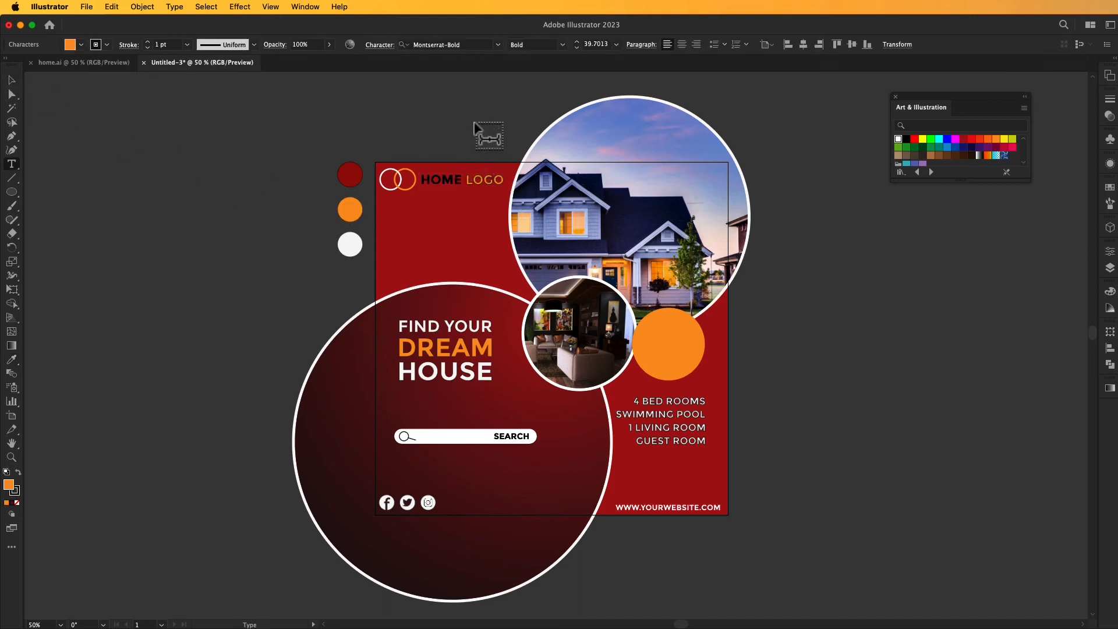
key("shift+Left")
key("shift+Left")
key("shift+Left")
key("shift+Left")
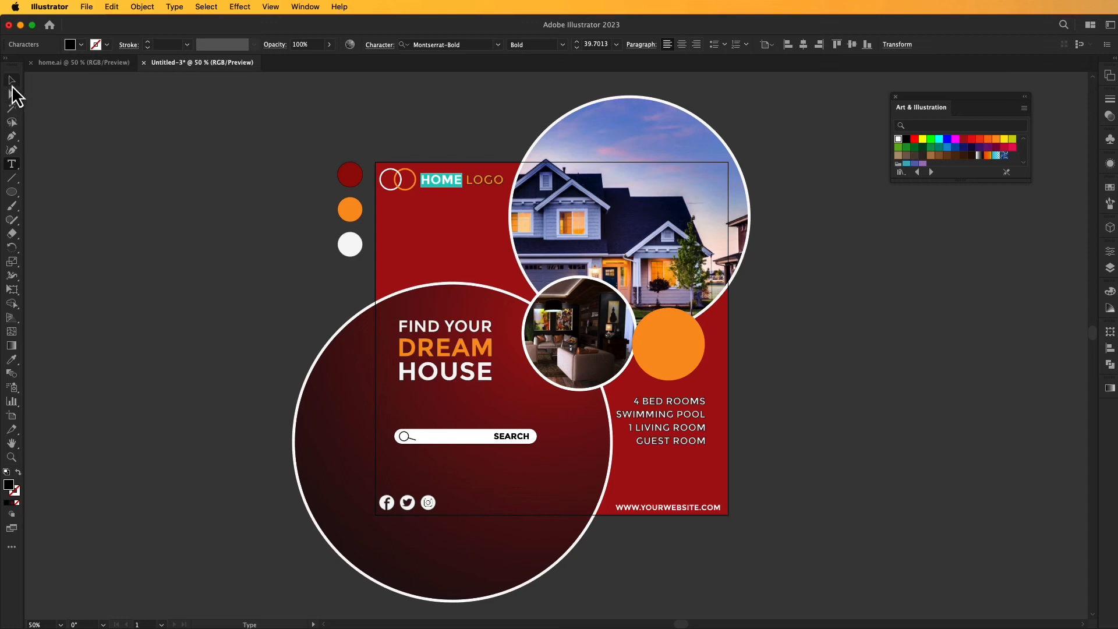
left_click(12, 82)
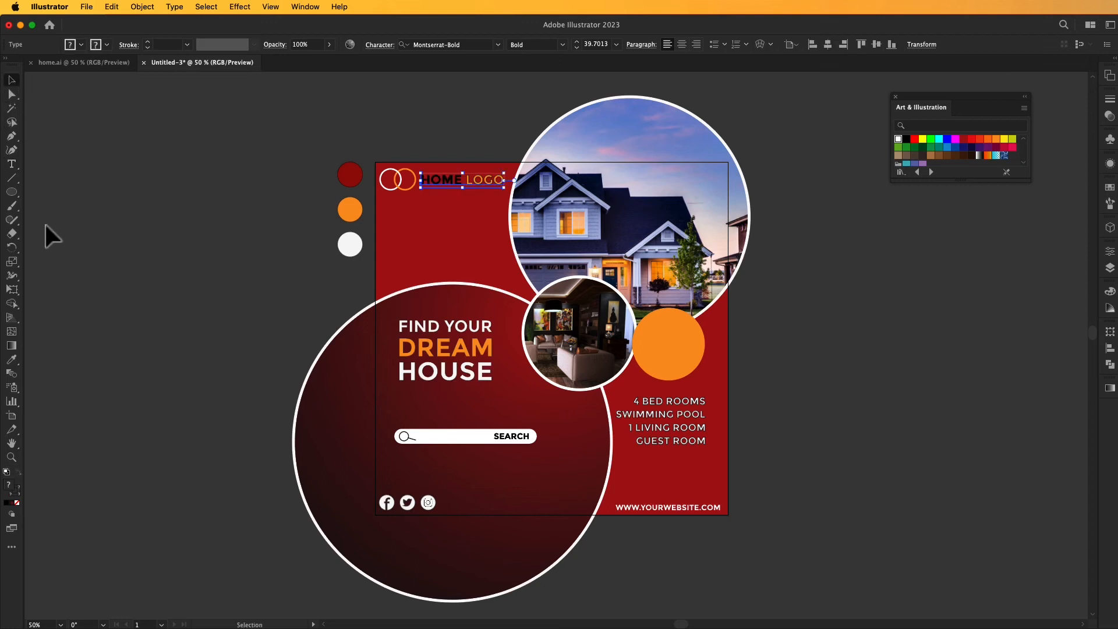
left_click(11, 361)
left_click(350, 210)
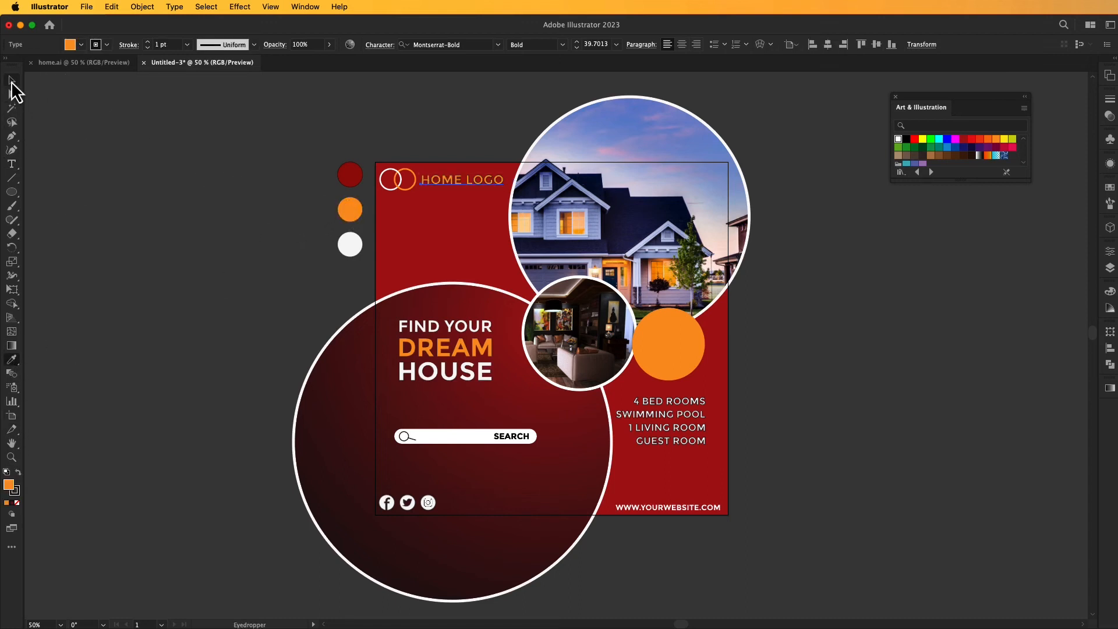
left_click(12, 81)
key("super+z")
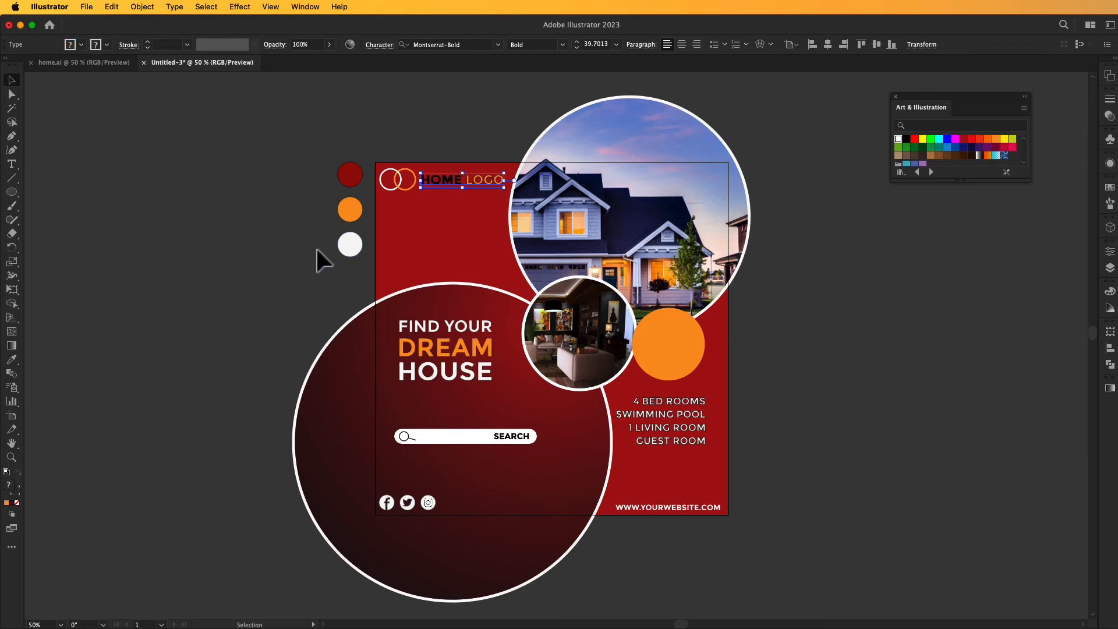
Try to color the HOME LOGO text by sampling the white palette circle, and undo that color change.
key("i")
left_click(349, 245)
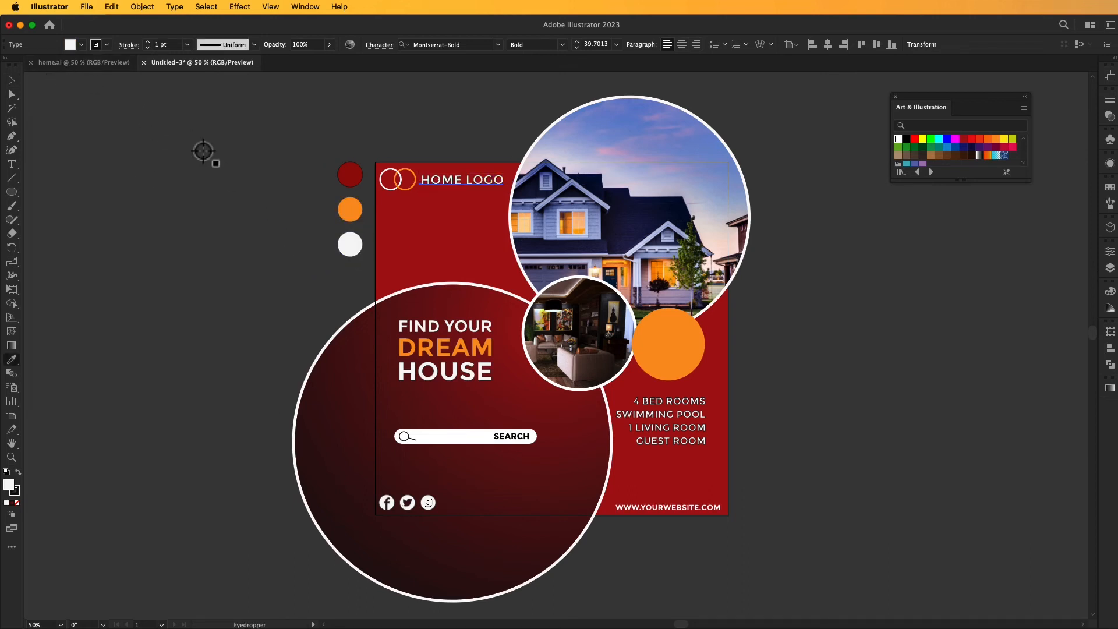
key("super+z")
left_click(14, 80)
left_click(189, 152)
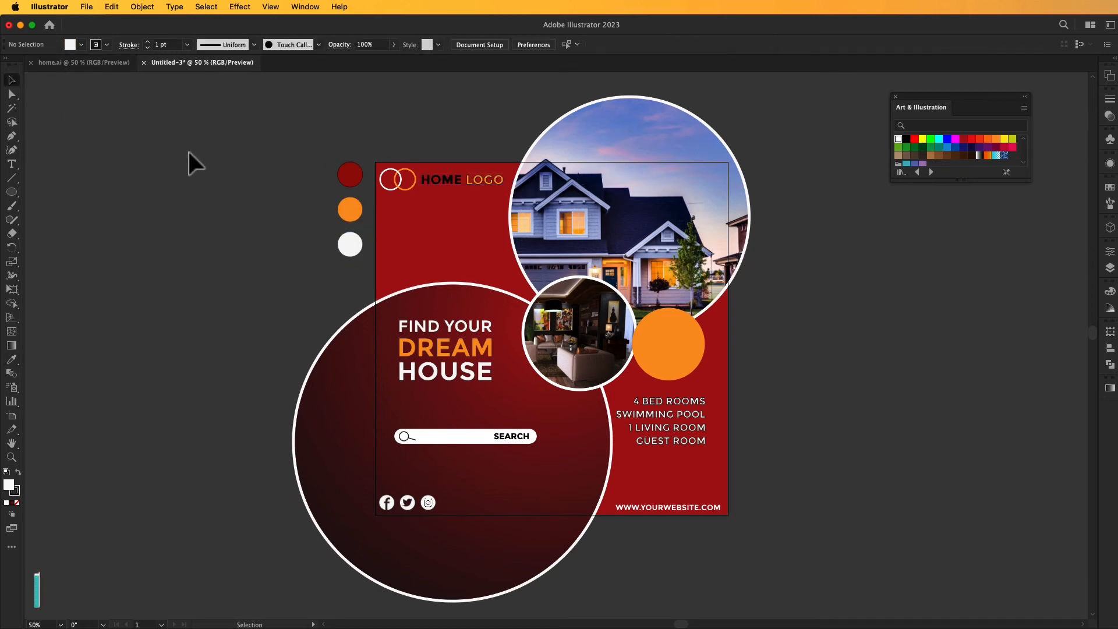
Color only the word HOME in the HOME LOGO text white by sampling the white palette circle.
double_click(459, 178)
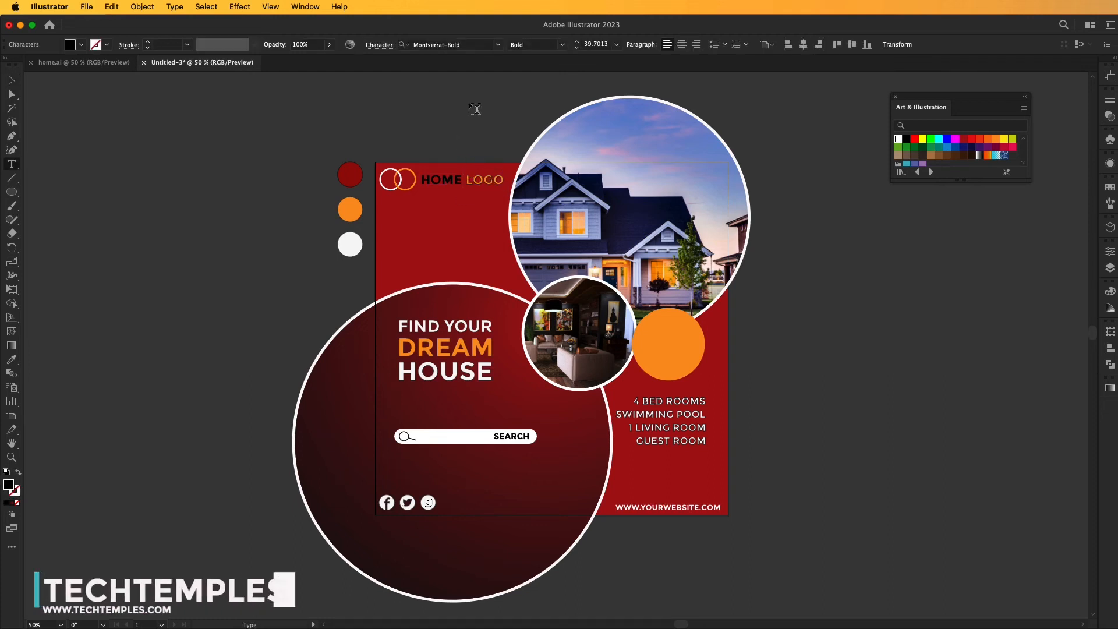
key("shift+Left")
key("shift+Left")
key("shift+Left")
key("shift+Left")
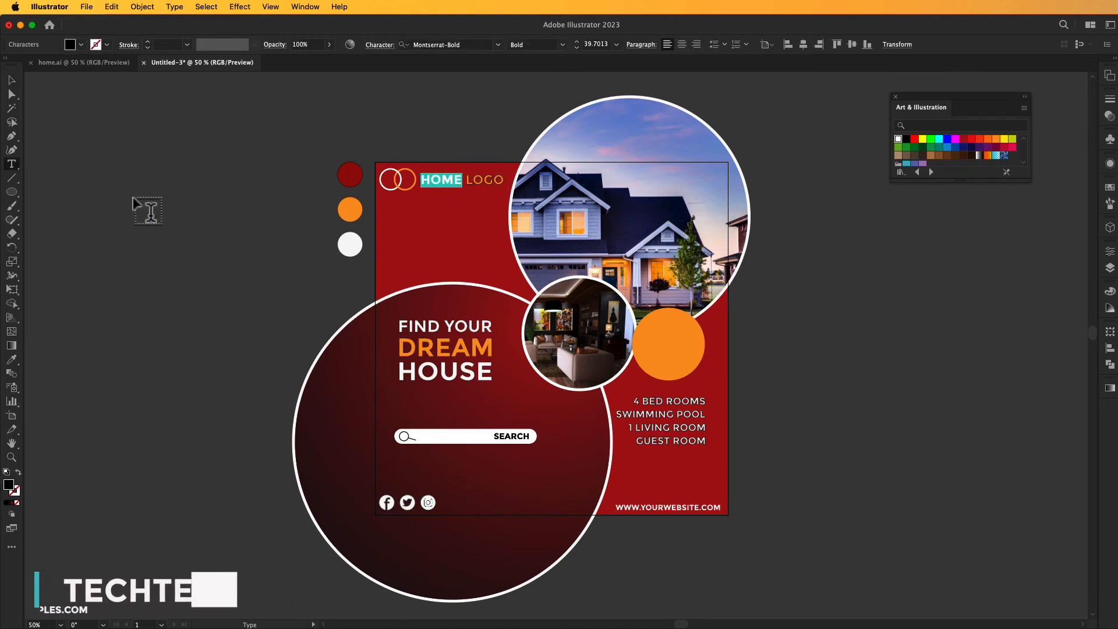
key("BackSpace")
key("cmd+z")
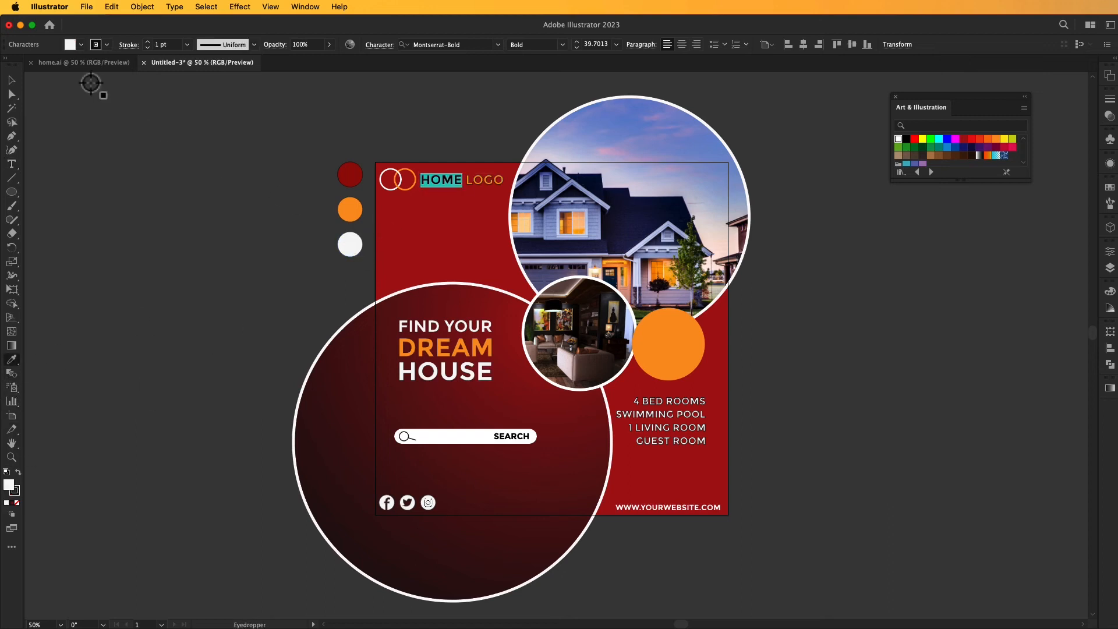
left_click(12, 80)
left_click(140, 129)
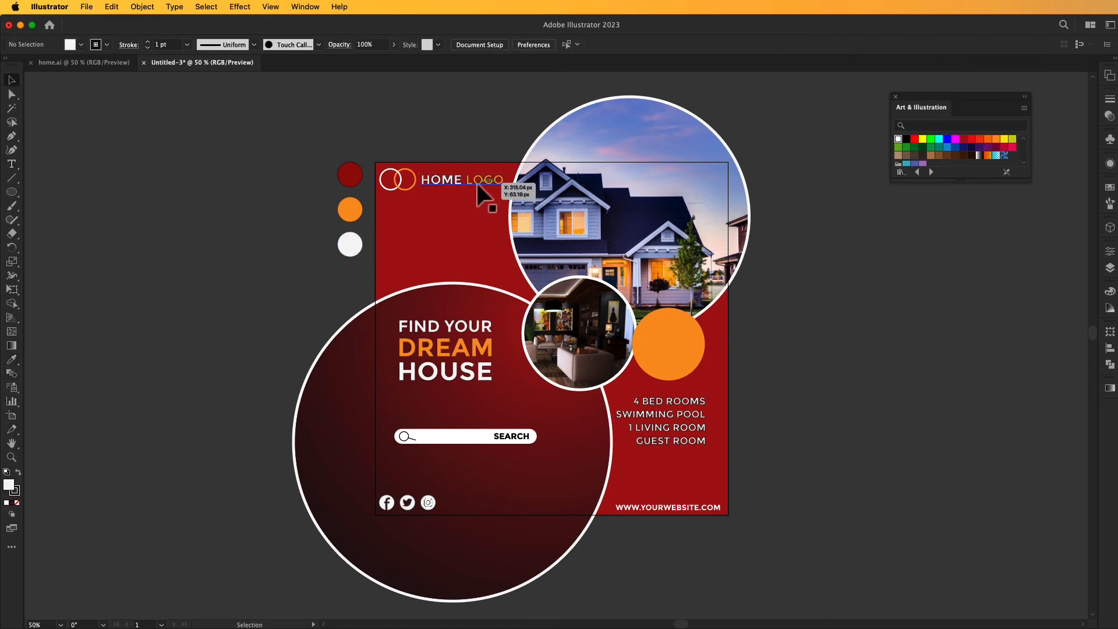
Nudge the HOME LOGO text slightly downward to line it up with the ring logo.
left_click_drag(474, 185, 477, 184)
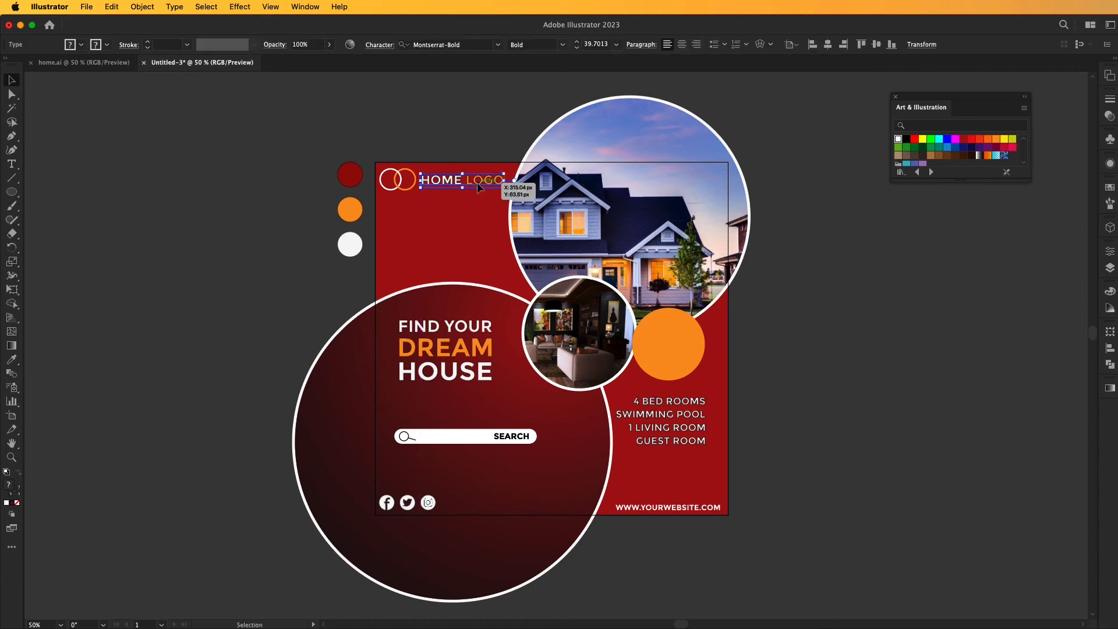
left_click(244, 220)
left_click_drag(485, 184, 486, 185)
left_click(179, 209)
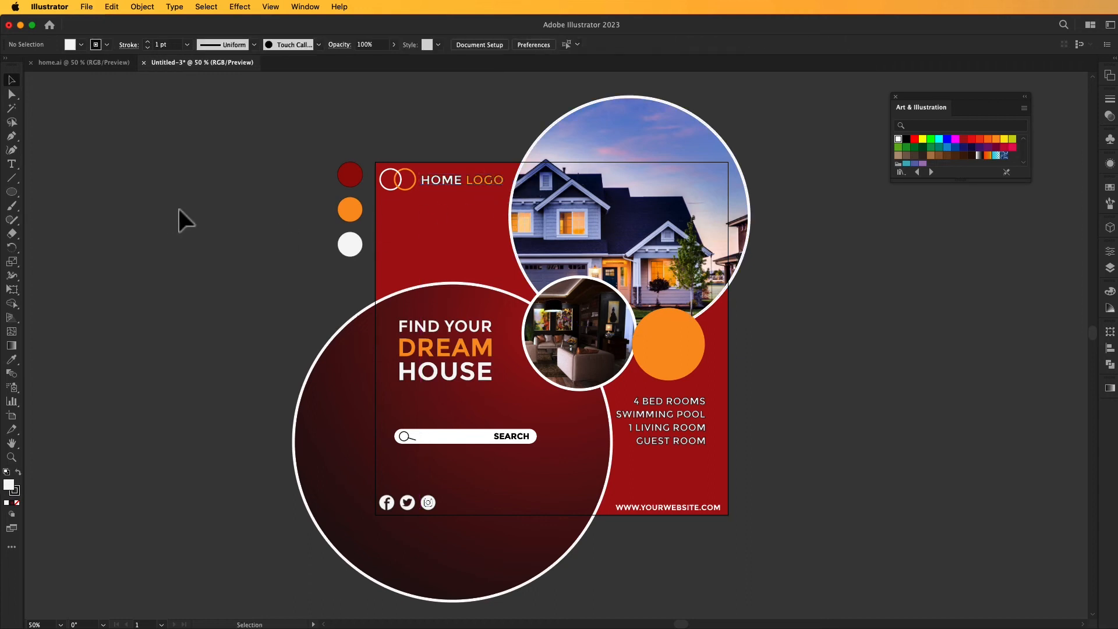
left_click(475, 179)
left_click(485, 121)
Move the floating color swatches aside and draw a white circle about 12 px in diameter just after the 4 BED ROOMS line.
left_click_drag(806, 433, 774, 399)
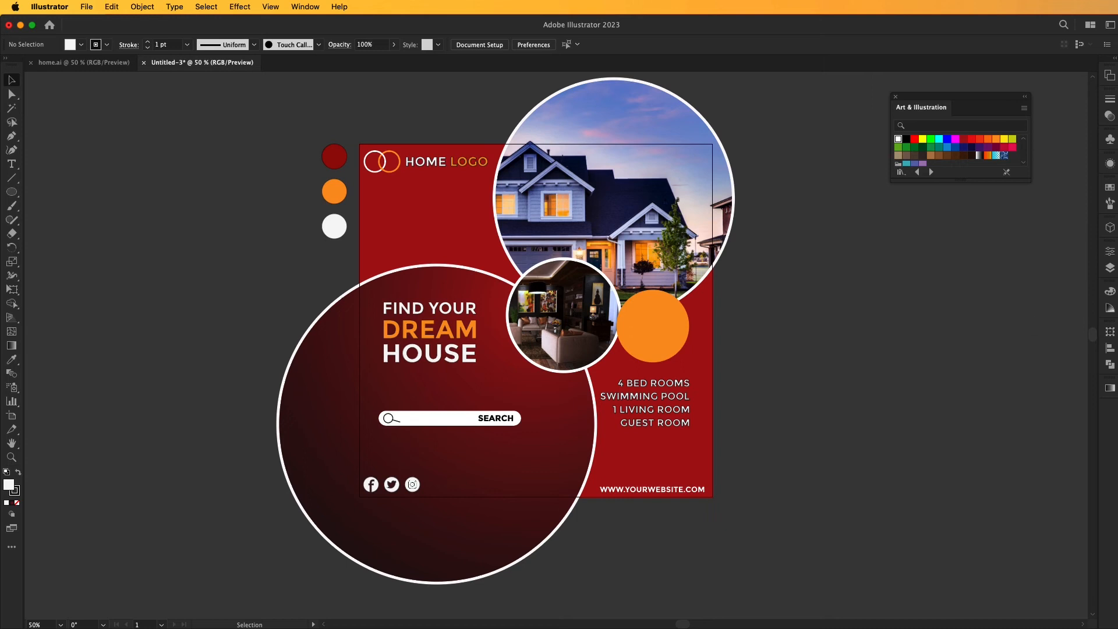
left_click_drag(809, 309, 794, 313)
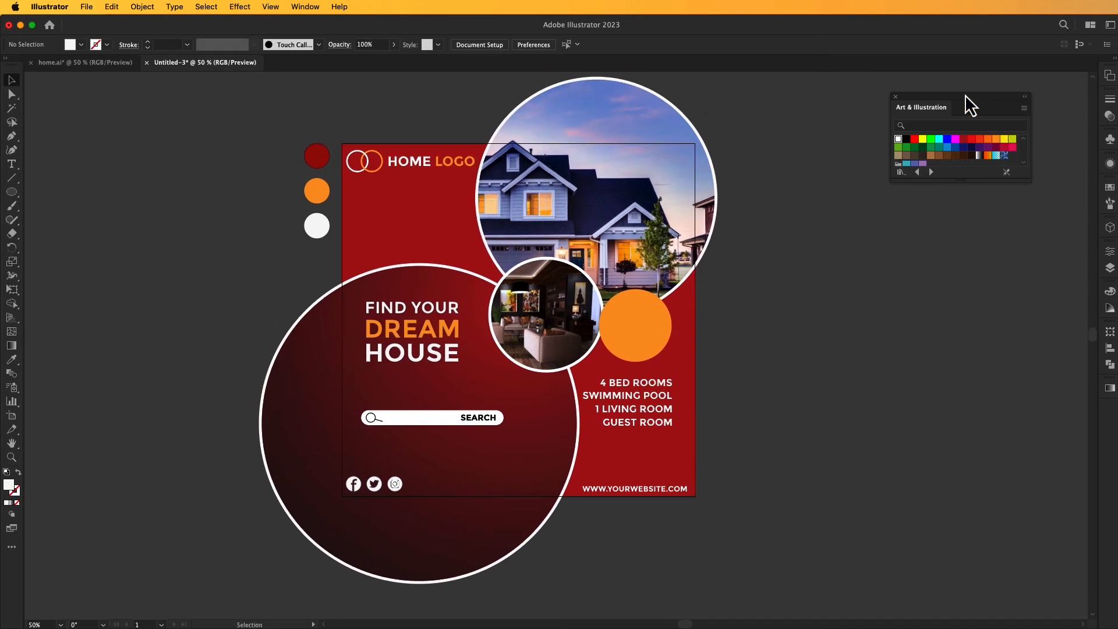
left_click_drag(965, 95, 988, 92)
mouse_move(794, 292)
left_mouse_down()
mouse_move(806, 302)
mouse_move(806, 292)
left_mouse_up()
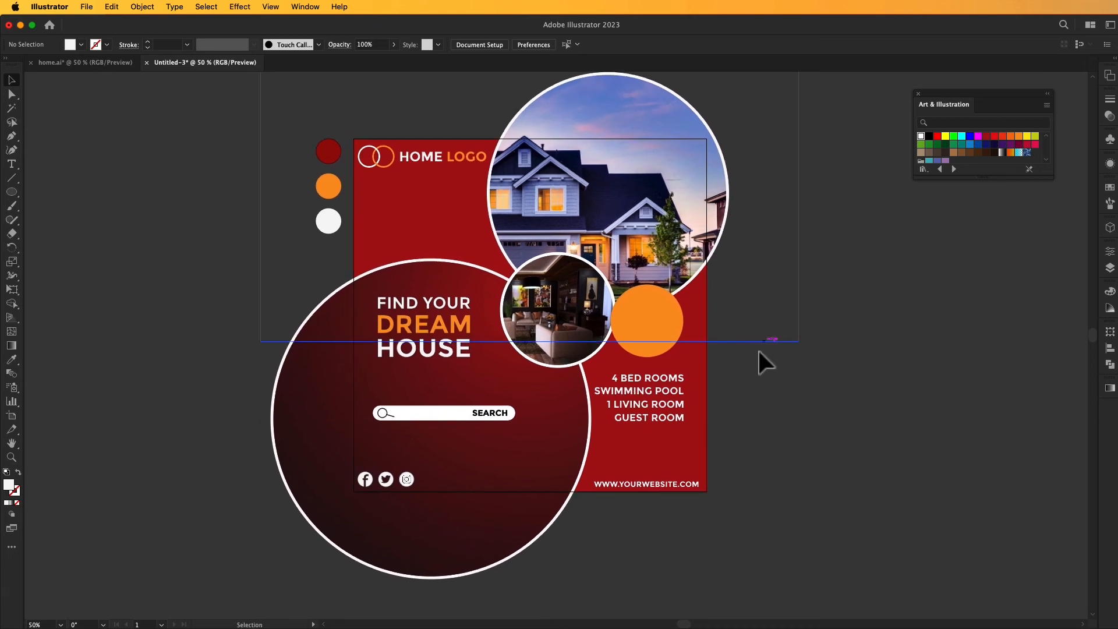
left_click(12, 191)
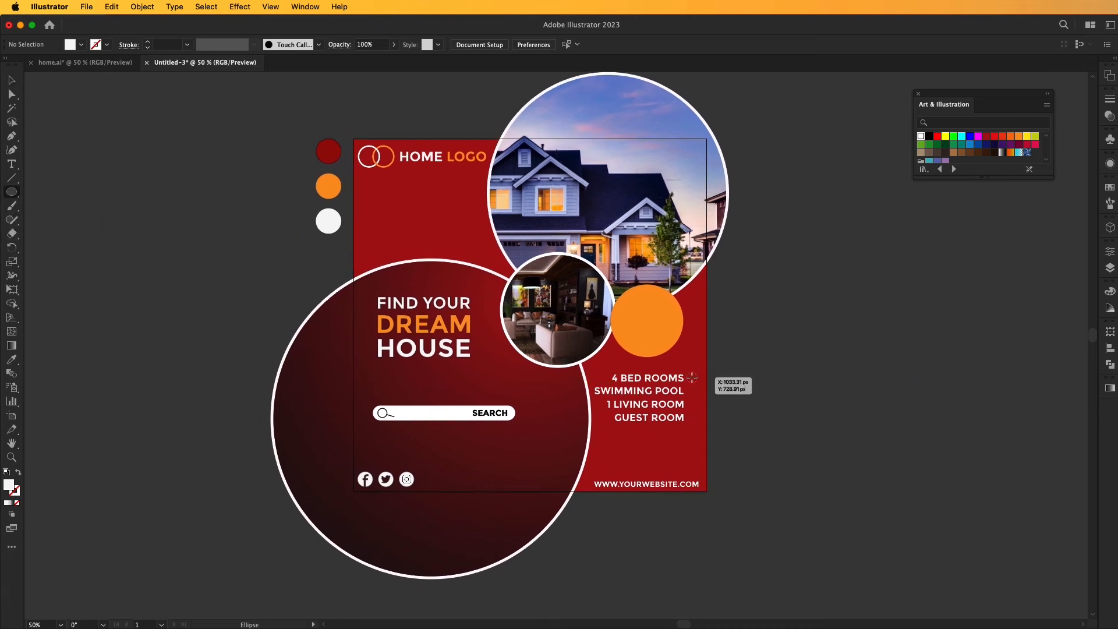
left_click_drag(692, 377, 694, 379)
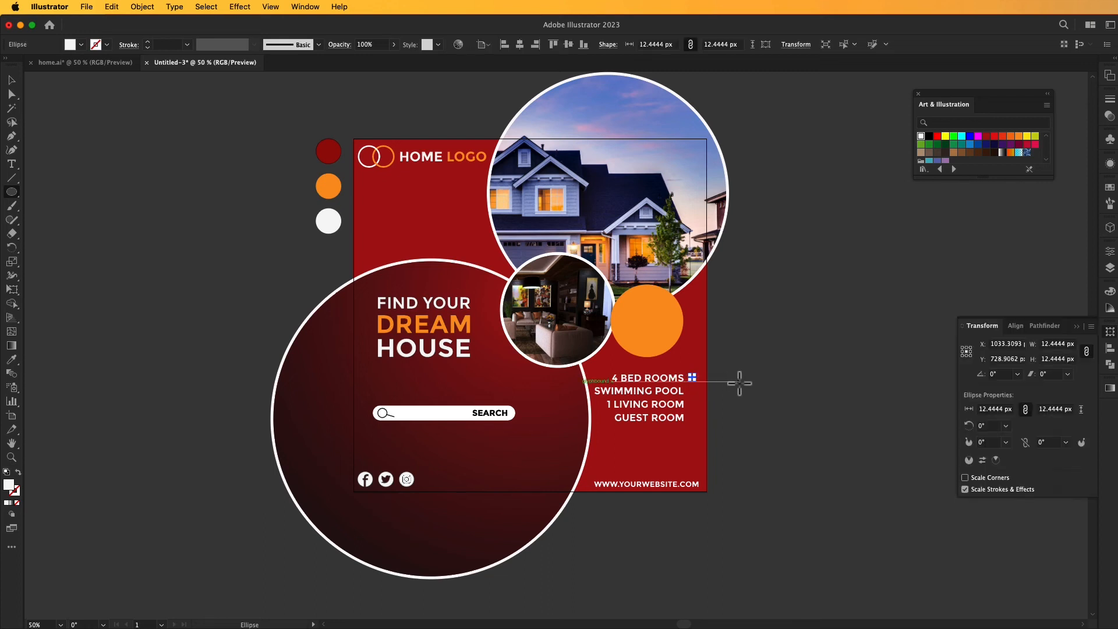
left_click(11, 79)
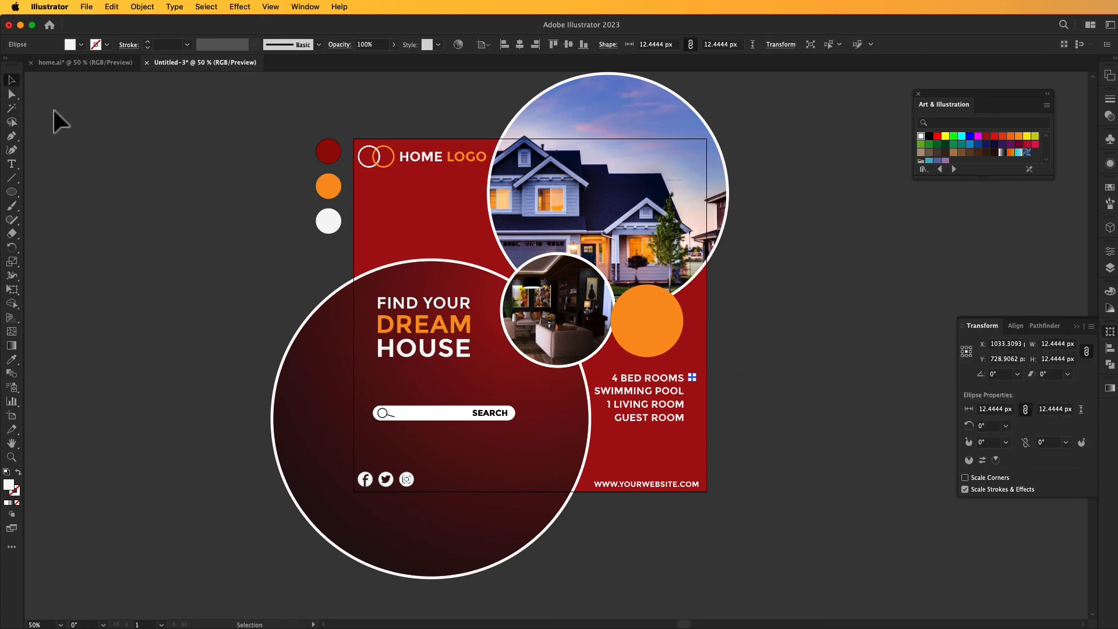
left_click(55, 117)
left_click(1077, 327)
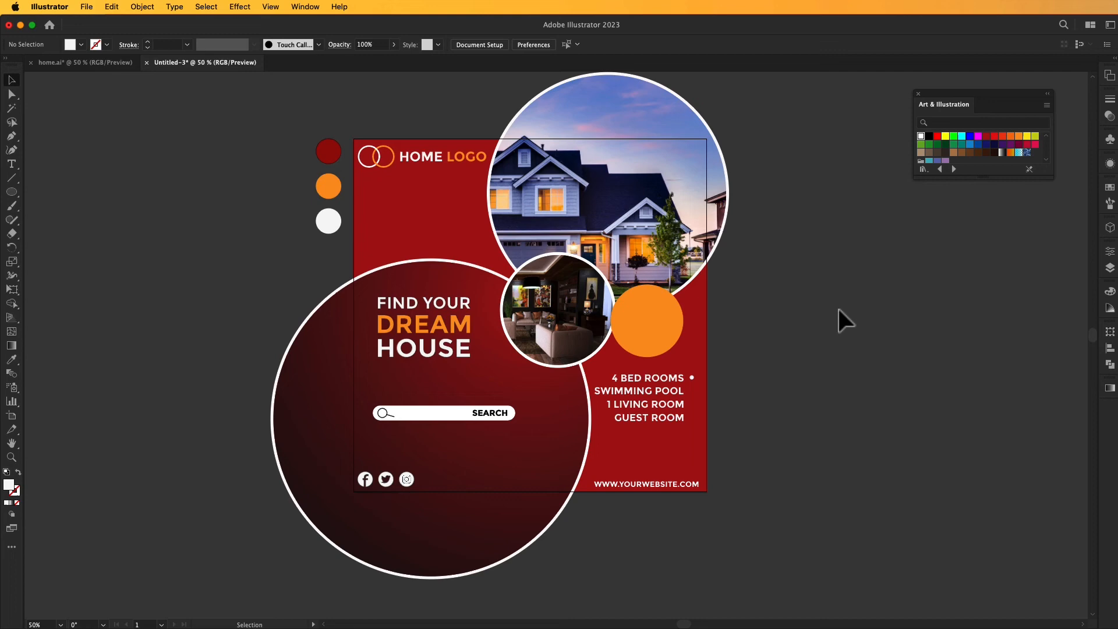
Duplicate the white bullet circle straight down so each of the four feature lines has one, spaced evenly to match the lines.
left_click(692, 378)
left_click(781, 384)
left_click(705, 380, "super")
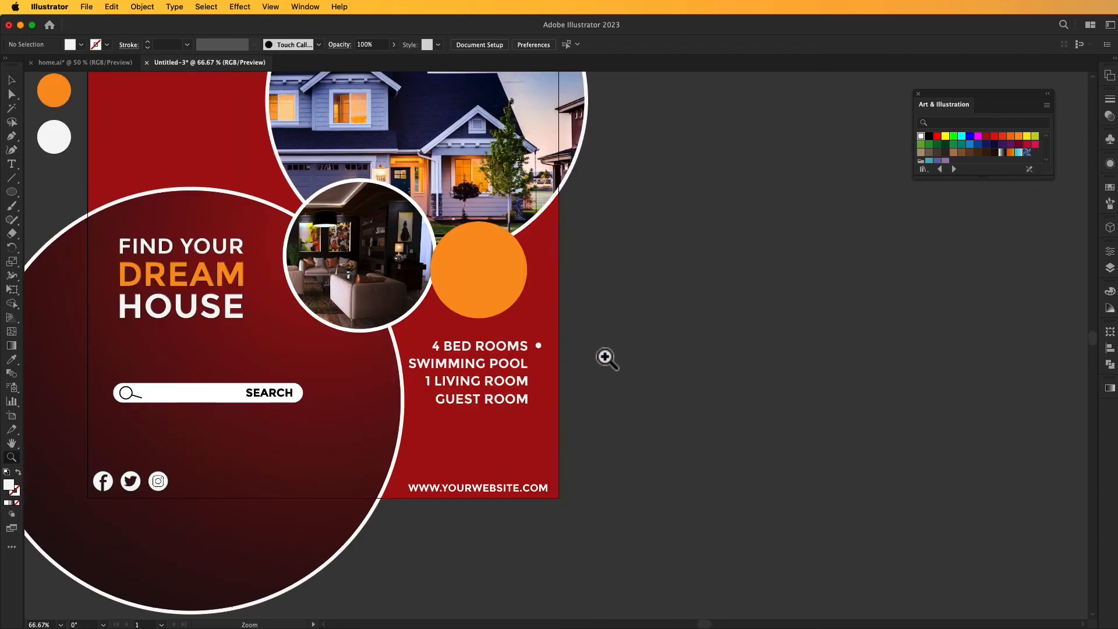
left_click(537, 358, "super")
left_click(537, 358, "super")
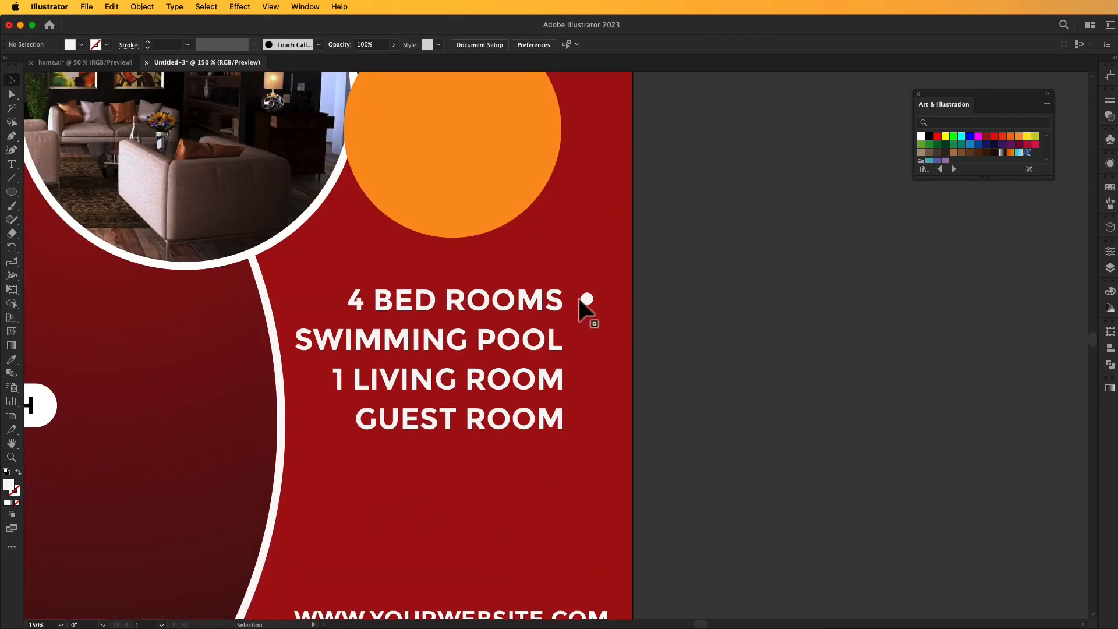
left_click(581, 300)
left_click_drag(587, 300, 587, 344)
key("super+d")
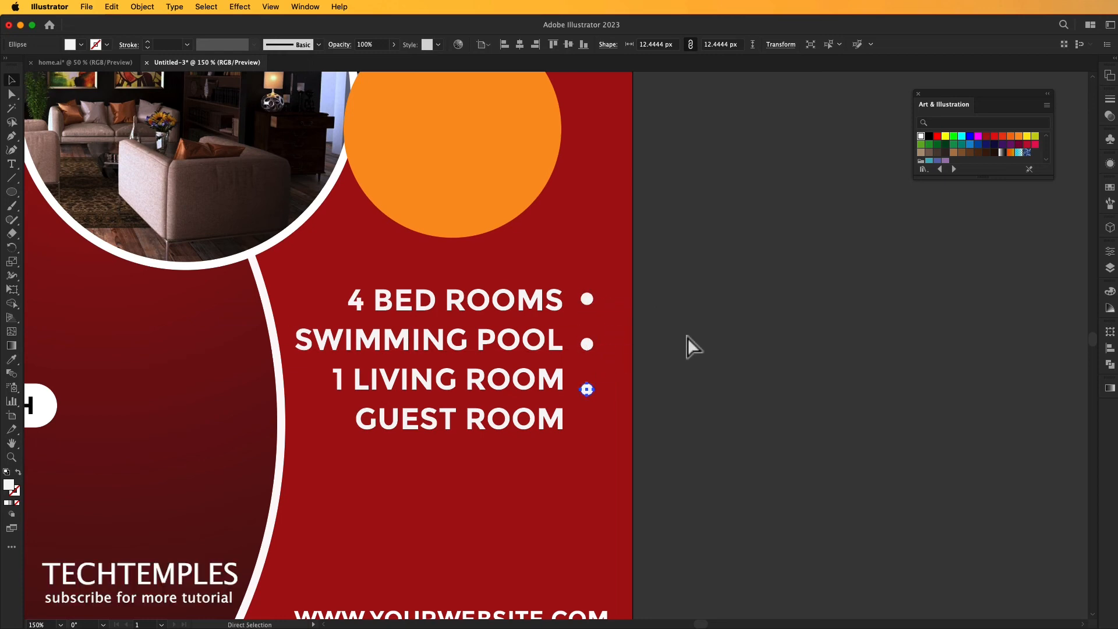
key("super+d")
left_click_drag(587, 441, 587, 425)
left_click(688, 345)
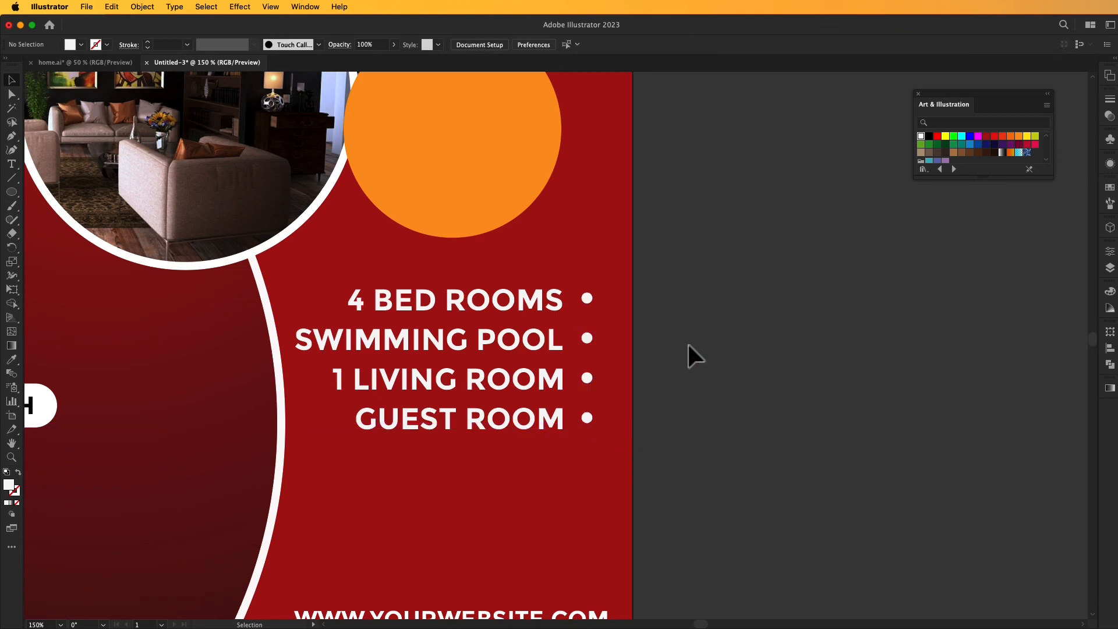
Color the four bullet circles beside the feature list orange by sampling the orange palette circle.
left_click_drag(523, 287, 524, 292)
key("super+minus")
key("super+minus")
key("super+minus")
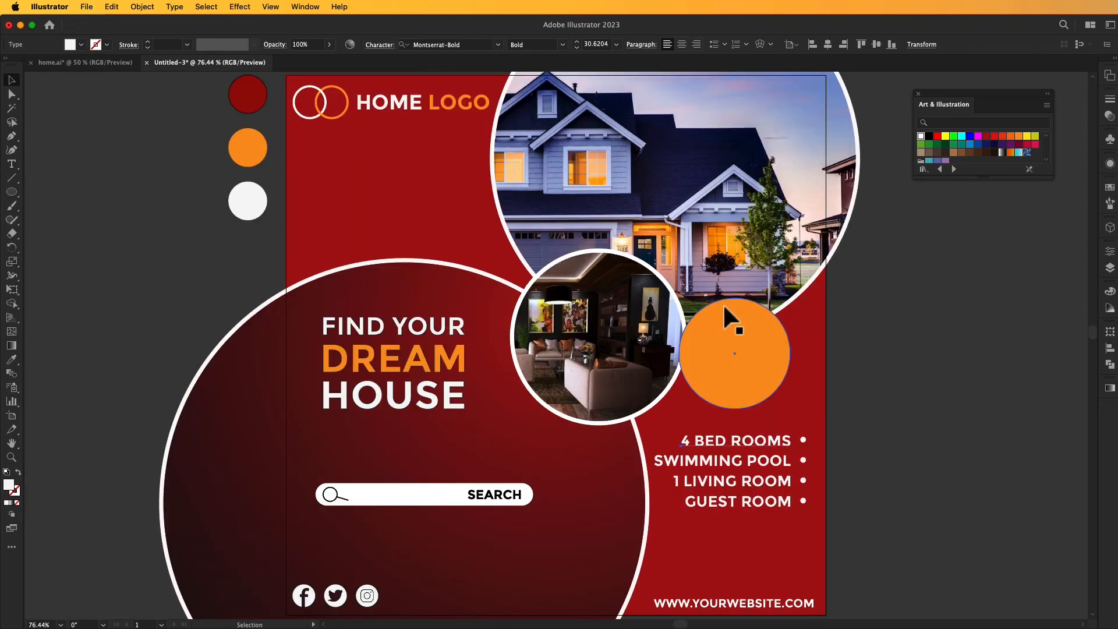
left_click_drag(725, 307, 988, 360)
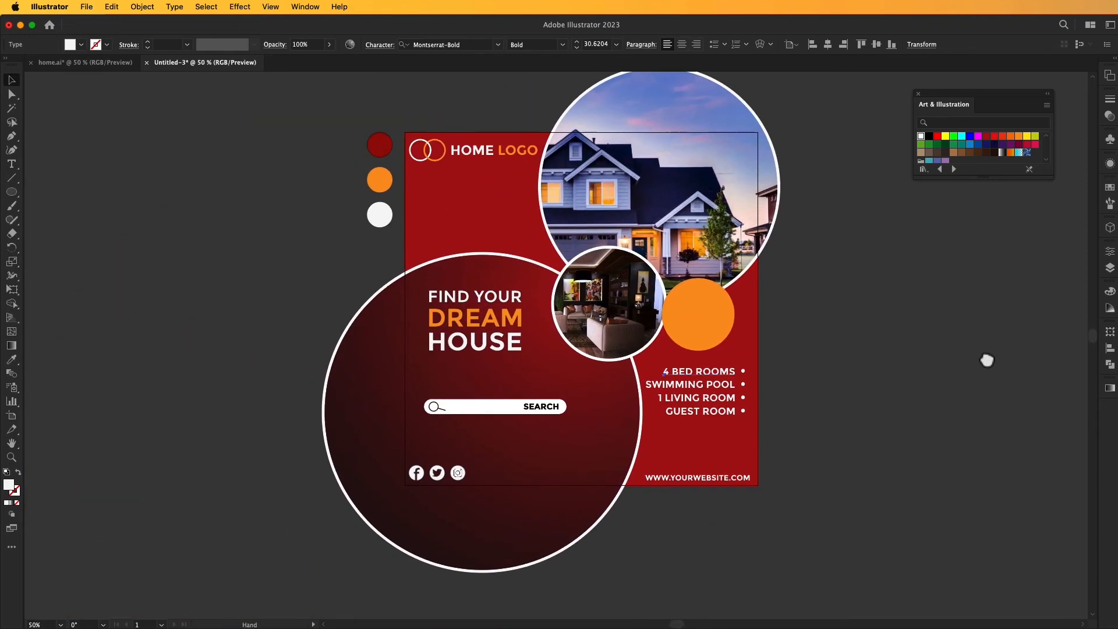
left_click(790, 347)
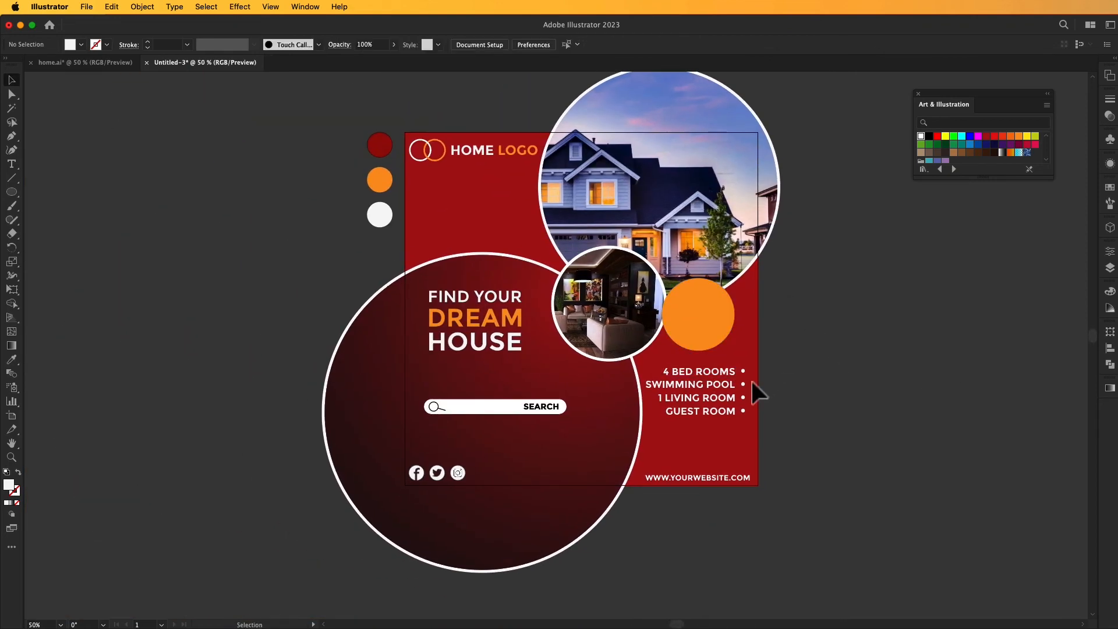
left_click_drag(742, 404, 738, 415)
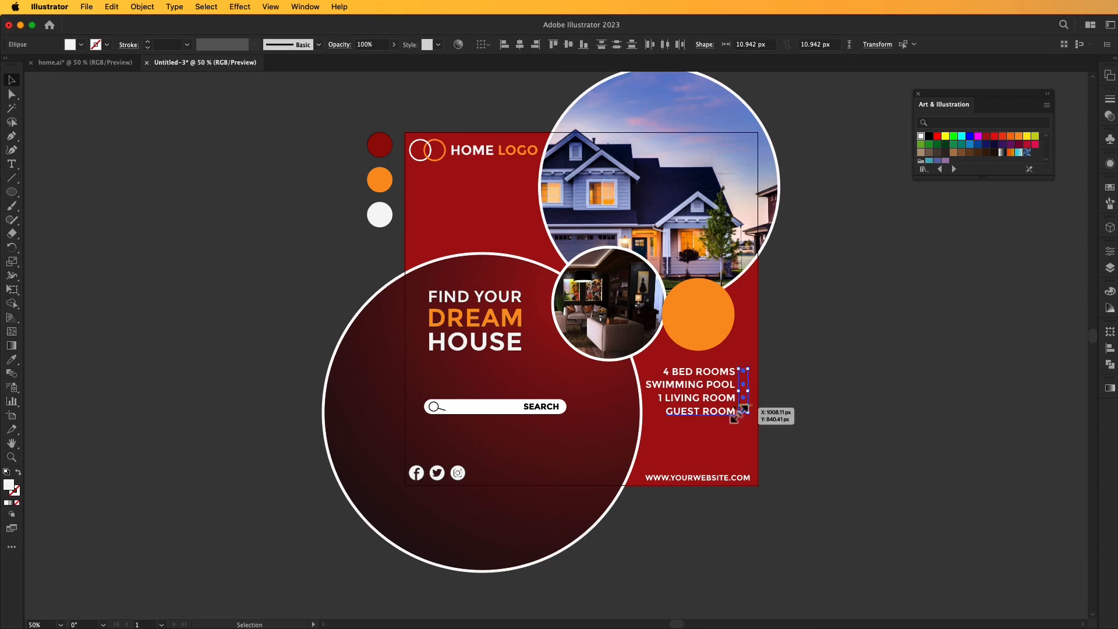
left_click(12, 359)
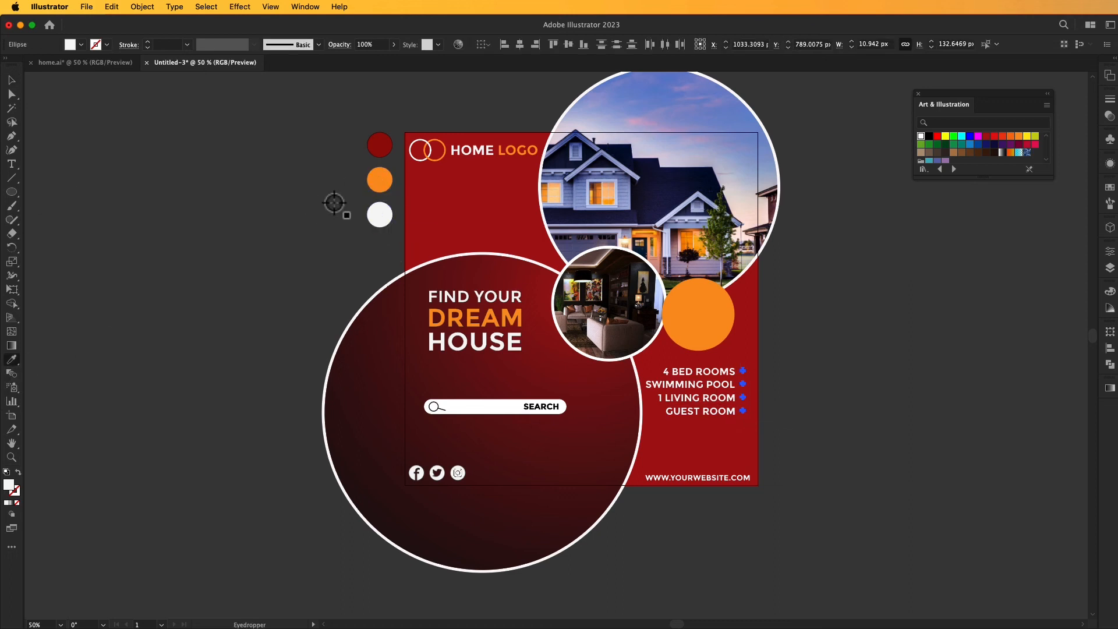
left_click(380, 180)
left_click(12, 80)
left_click(80, 109)
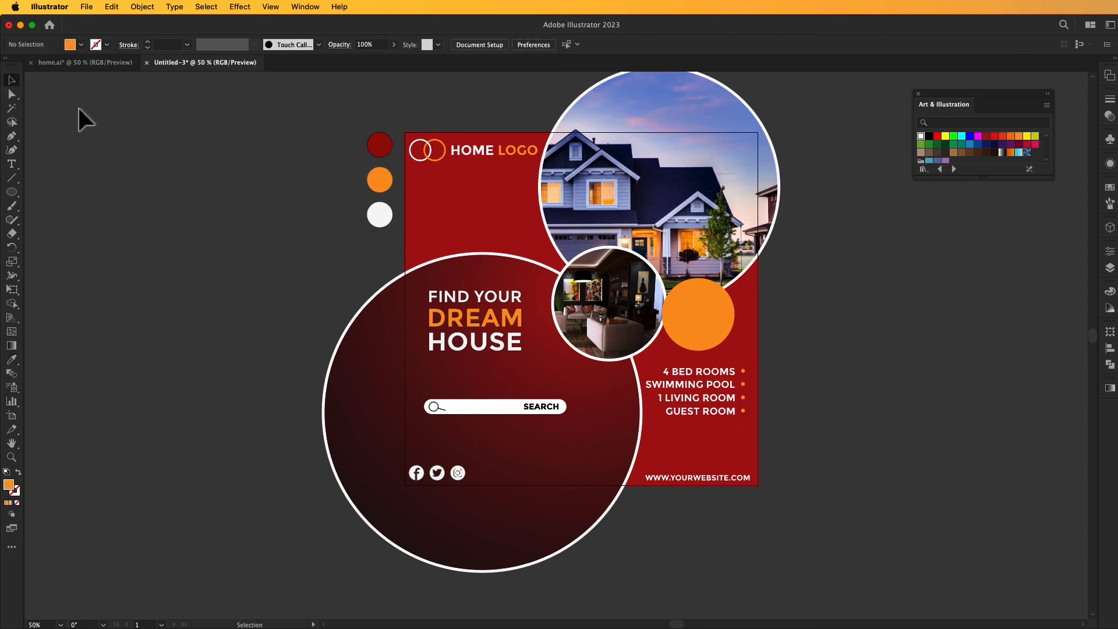
Add a text object below the artboard and paste the three-line placeholder paragraph about a reader being distracted by readable content.
key("space")
left_click_drag(175, 296, 213, 296)
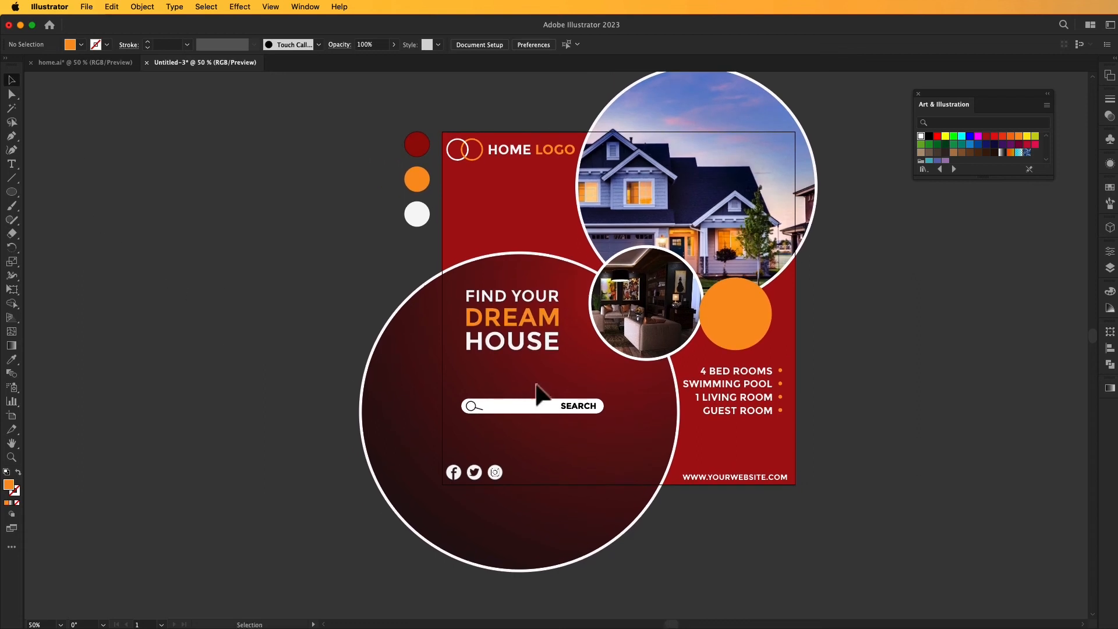
left_click(12, 164)
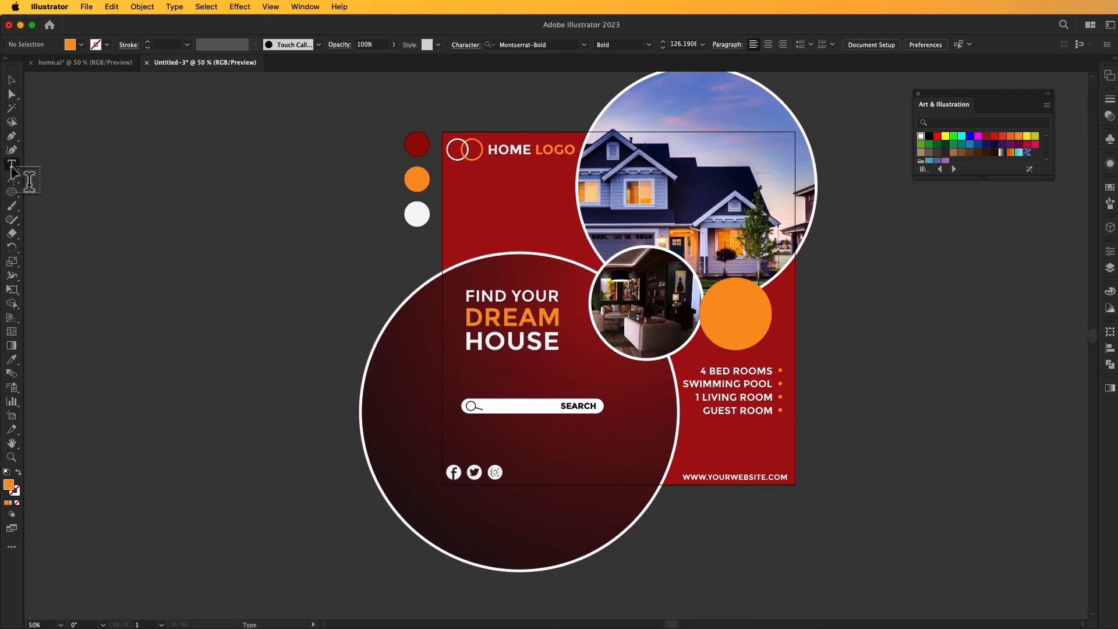
left_click(673, 550)
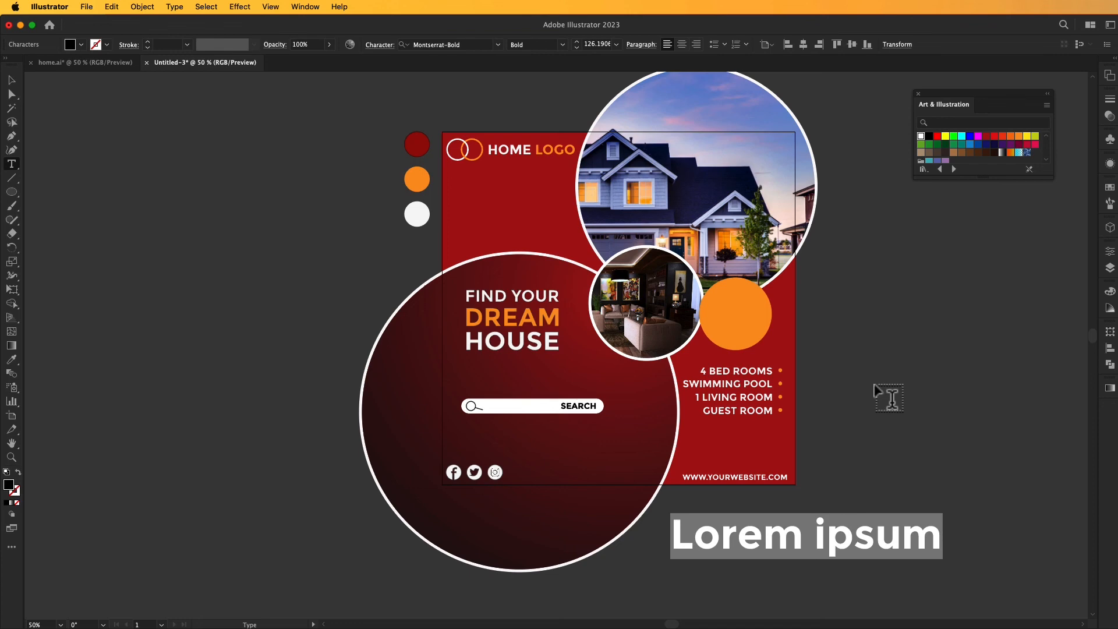
type("t is a long established fact that a reader will be distracted by the readable content of a page when looking at its layout. The point of using Lorem Ipsum is that it has a more-or-less")
left_click(9, 83)
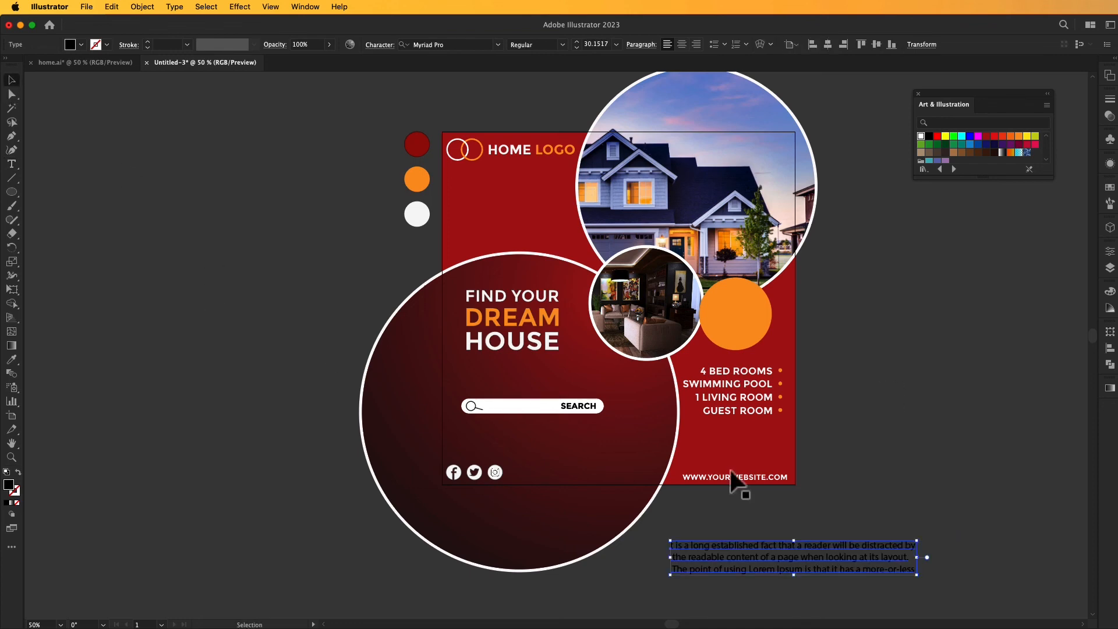
Scale the placeholder paragraph down to about 19.77 pt and place it directly beneath HOUSE inside the dark circle.
left_click_drag(817, 553, 637, 381)
left_click_drag(708, 356, 680, 365)
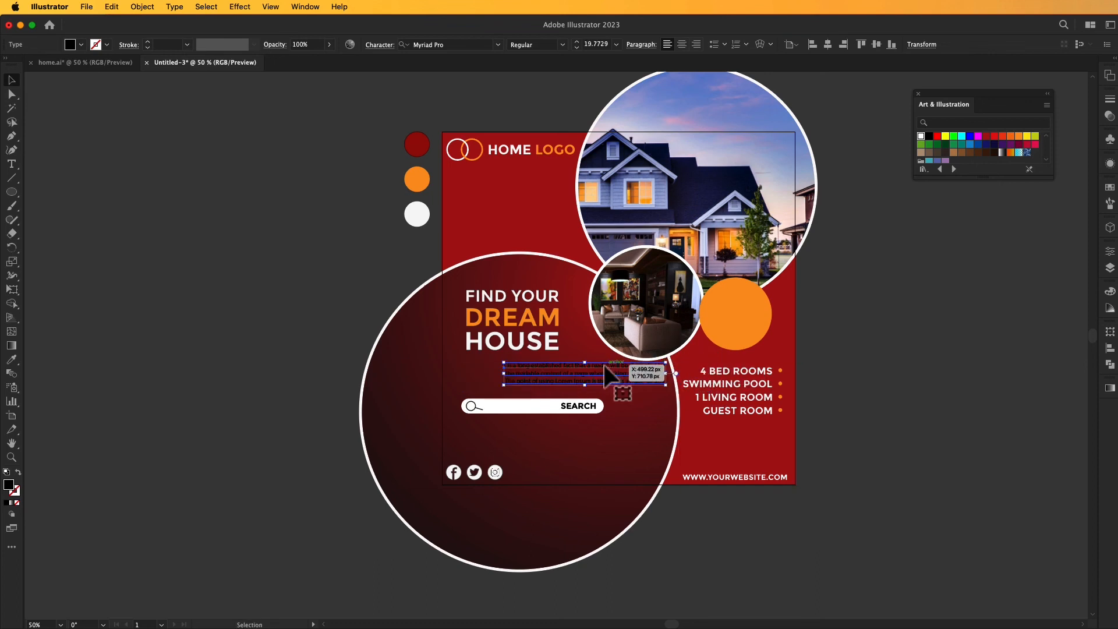
left_click_drag(603, 371, 562, 366)
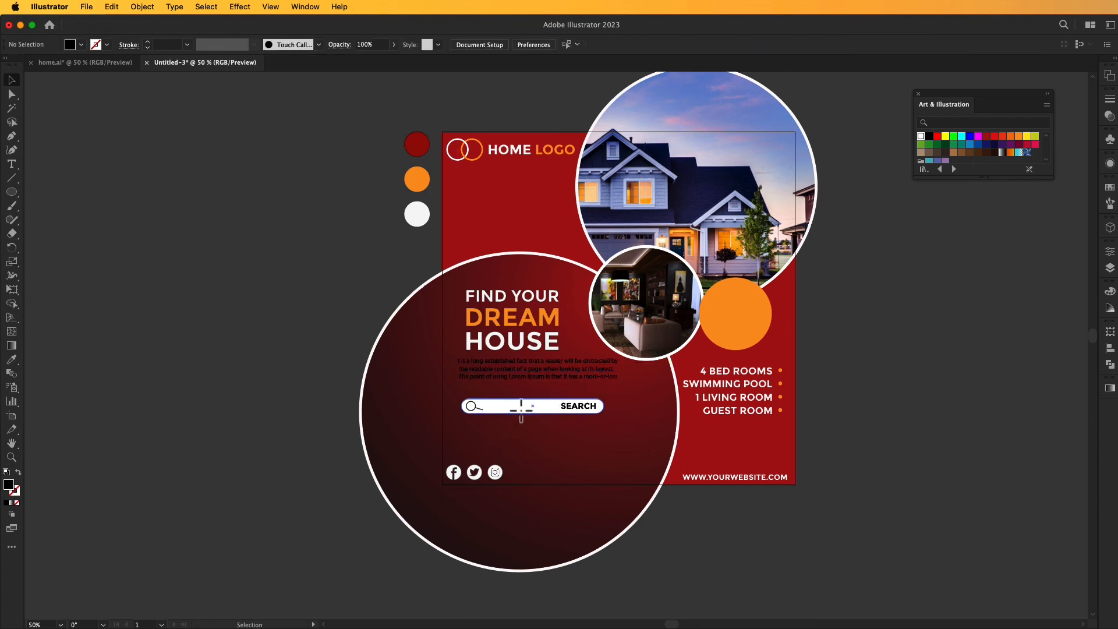
Move the search bar up close beneath the placeholder paragraph and line up the paragraph's left edge with the headline.
left_click_drag(522, 407, 522, 395)
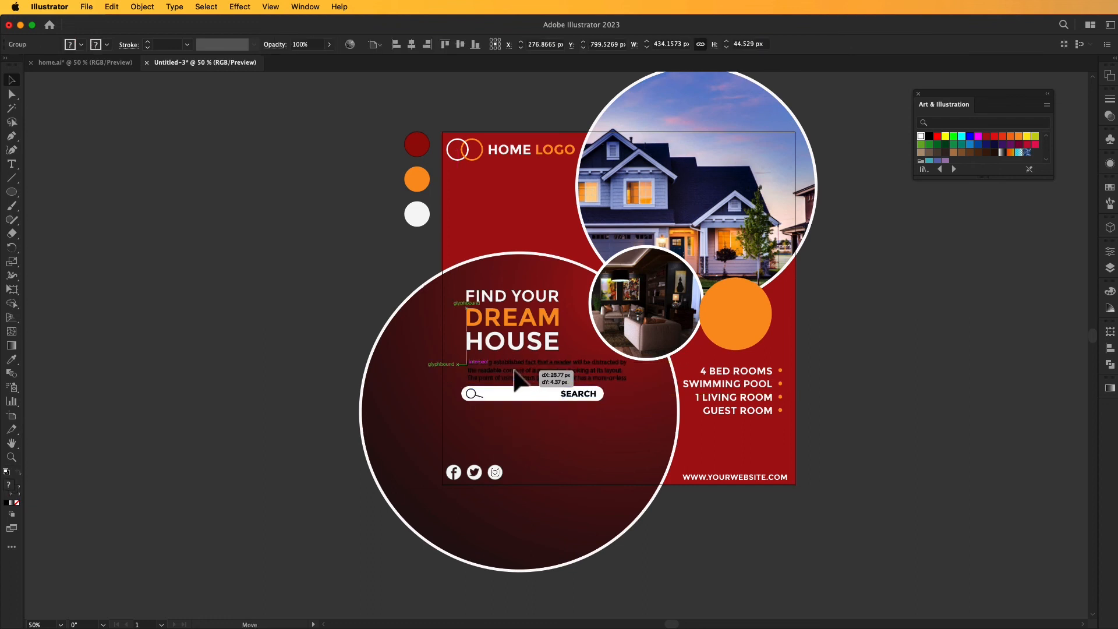
left_click(510, 373)
left_click(536, 317, "shift")
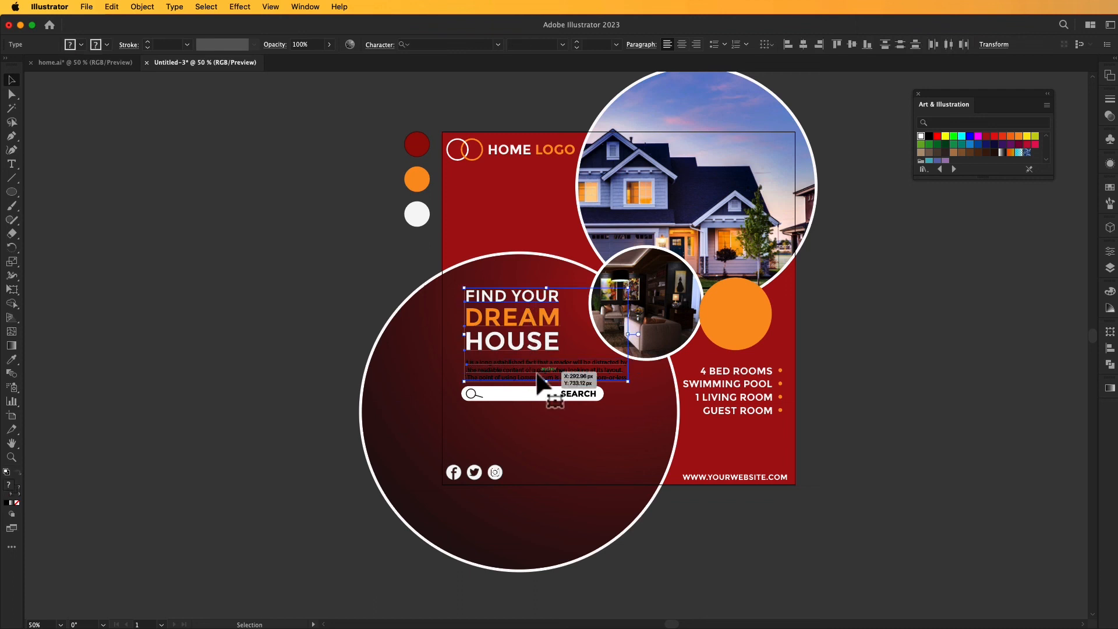
left_click(914, 338)
left_click(547, 377)
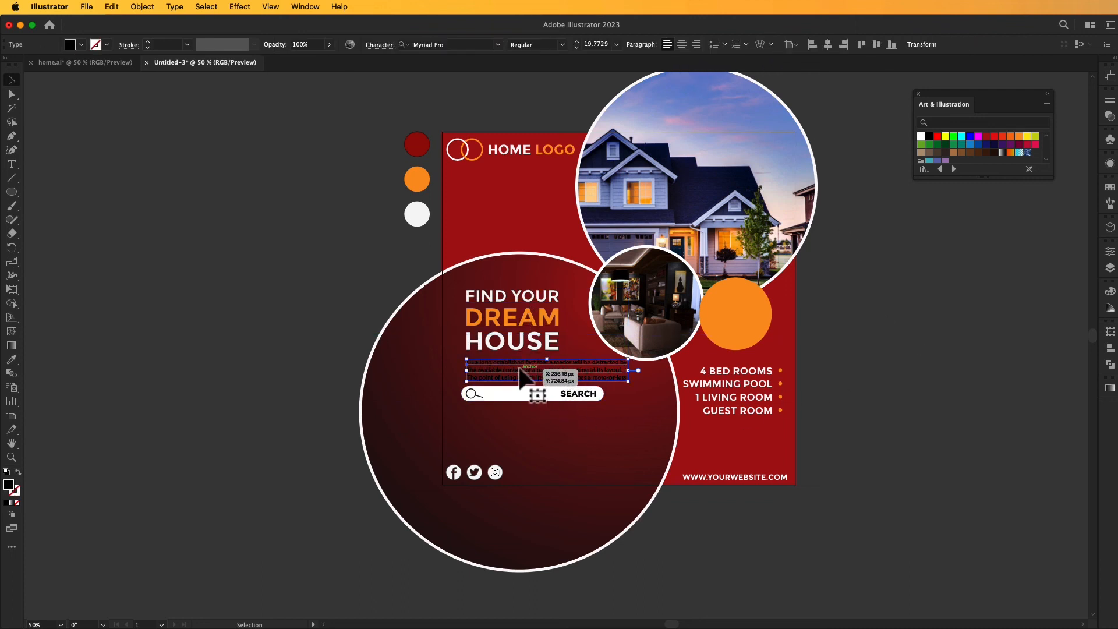
Fill the placeholder paragraph with white and nudge the three social icons slightly up and to the right.
left_click(96, 46)
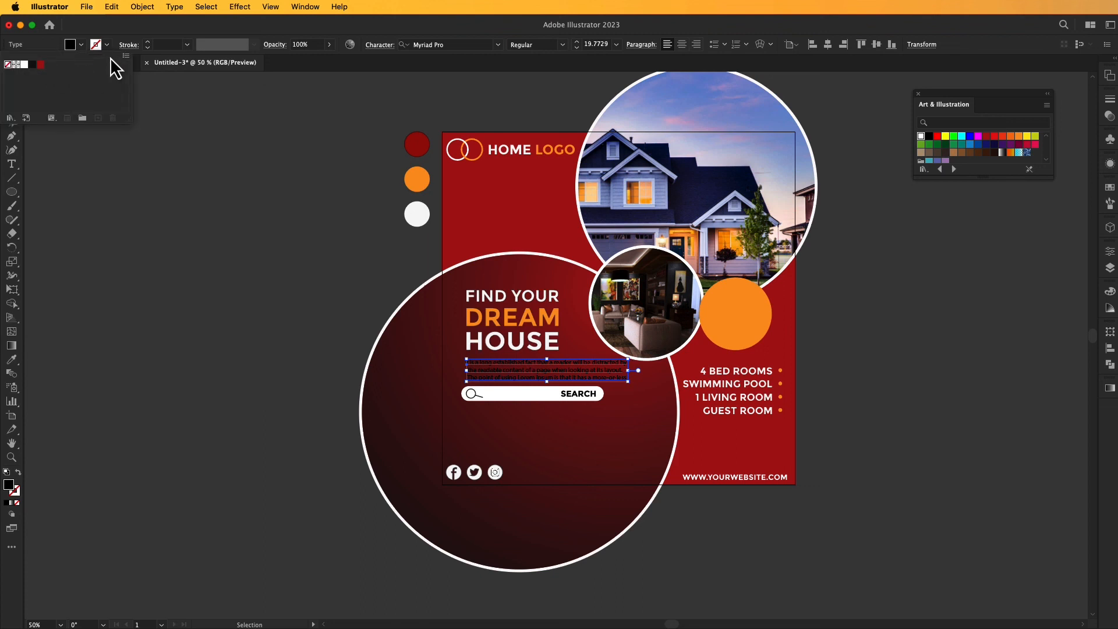
left_click(81, 45)
left_click(25, 65)
left_click(138, 193)
left_click(817, 466)
left_click_drag(476, 470, 477, 467)
left_click(219, 386)
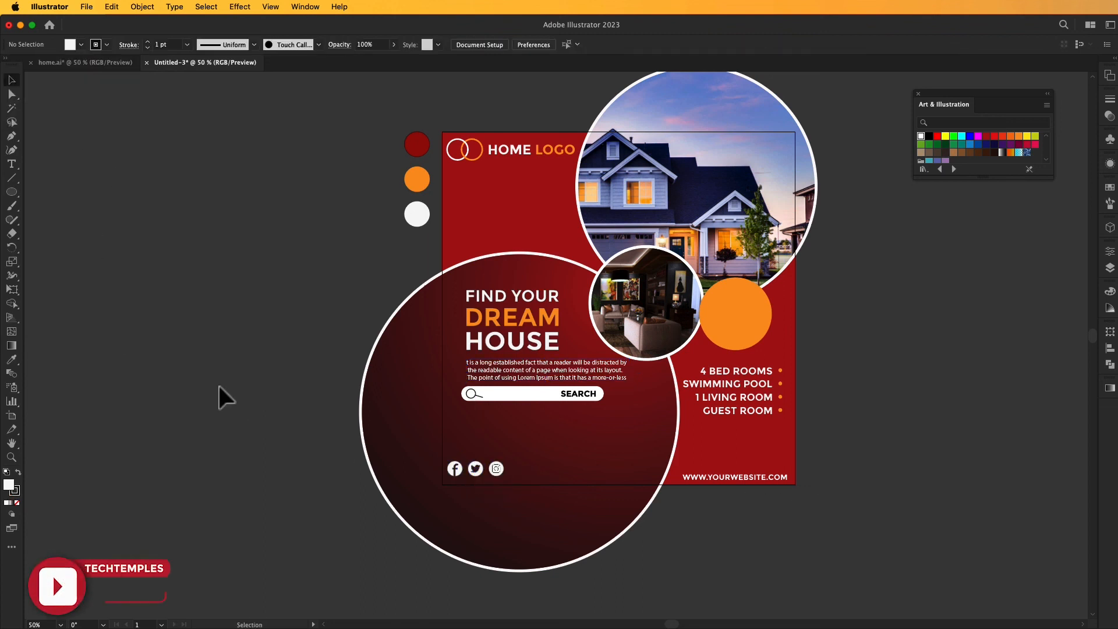
Add the bold text PRICE on the empty canvas to the right of the artboard.
scroll(884, 392, "right", 3)
key("t")
left_click(763, 298)
type("PRISCE")
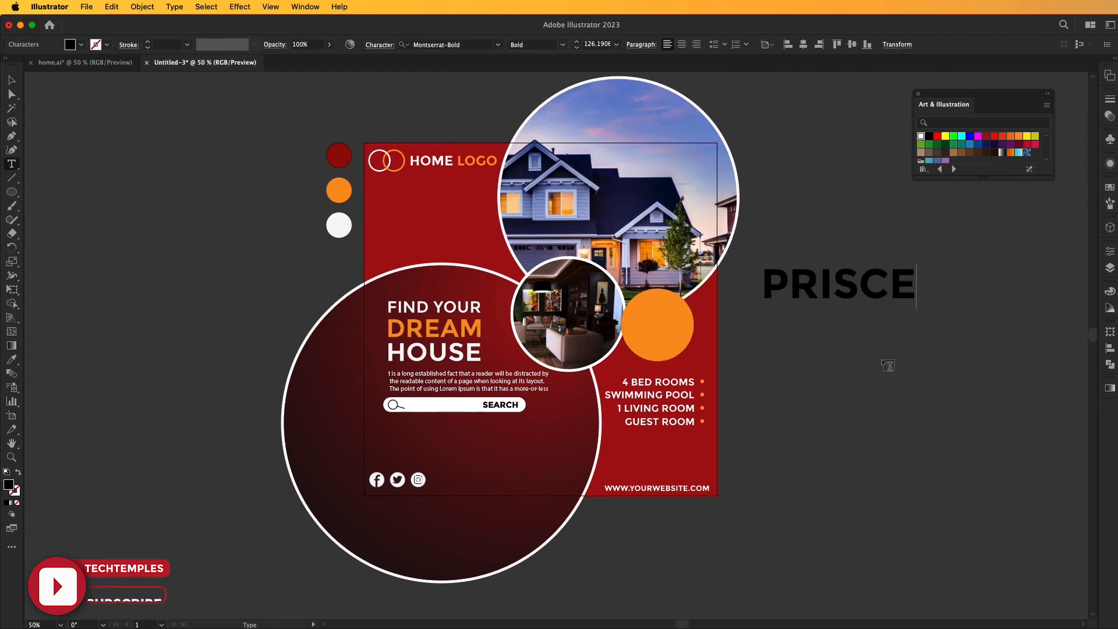
left_click(11, 80)
double_click(893, 284)
key("BackSpace")
key("BackSpace")
type("C")
left_click(11, 80)
left_click(226, 180)
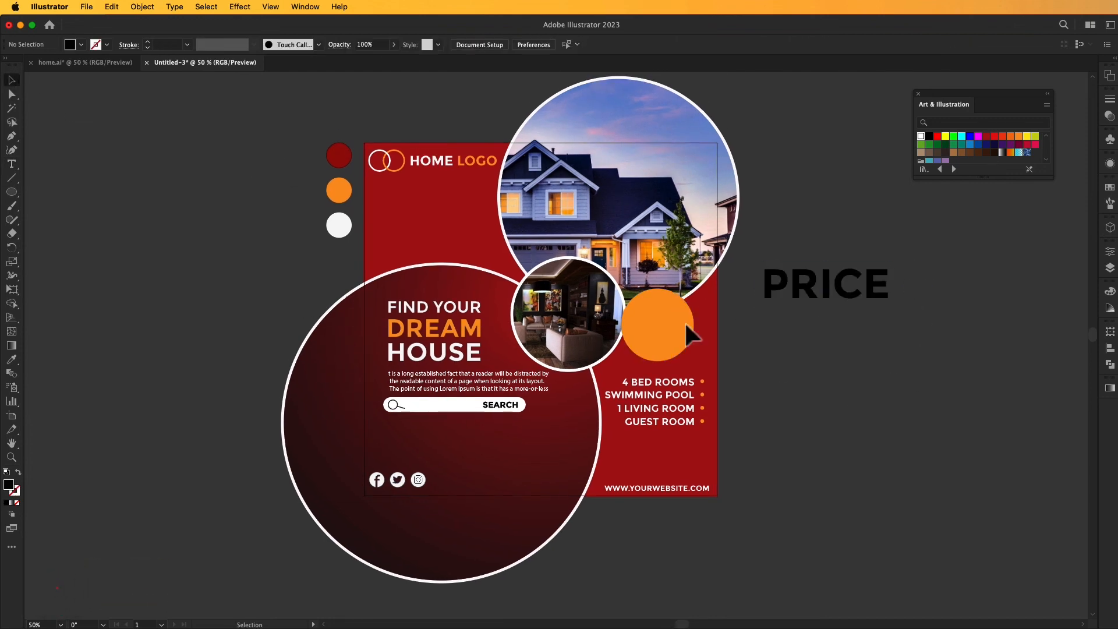
Add STARTED AT as a second line beneath PRICE and scale the lettering down to about 48.88 pt.
double_click(887, 285)
key("Return")
type("STARTED")
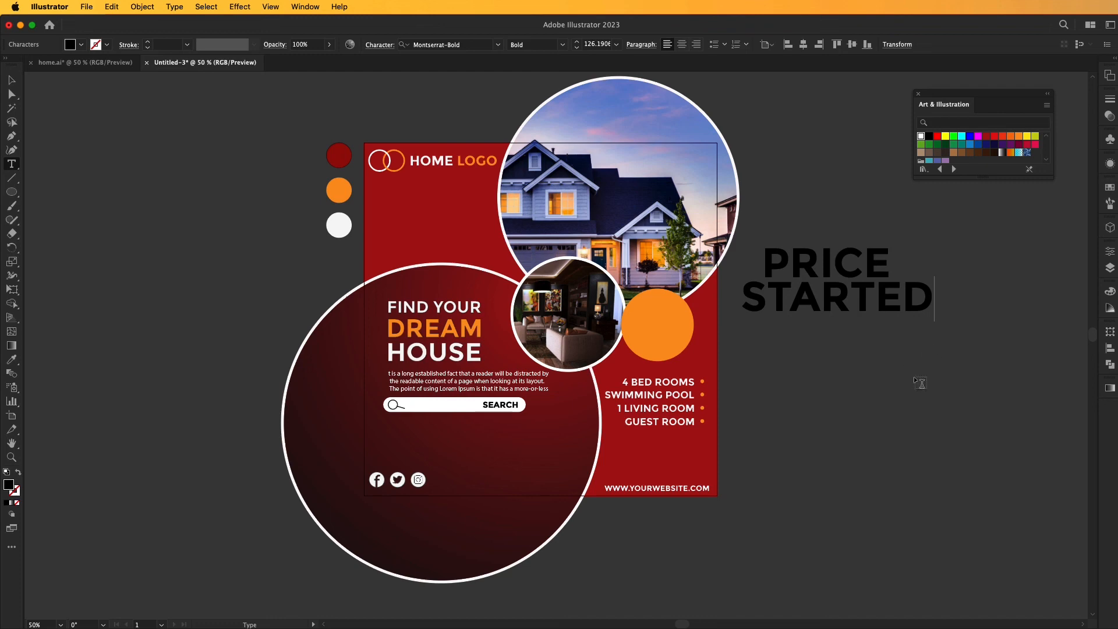
type(" AT")
key("Escape")
left_click(1035, 297)
left_click_drag(845, 262, 868, 308)
left_click_drag(872, 245, 966, 373)
left_click_drag(1000, 340, 921, 342)
Color the PRICE and STARTED AT lines white by sampling the white palette circle.
left_click(869, 330)
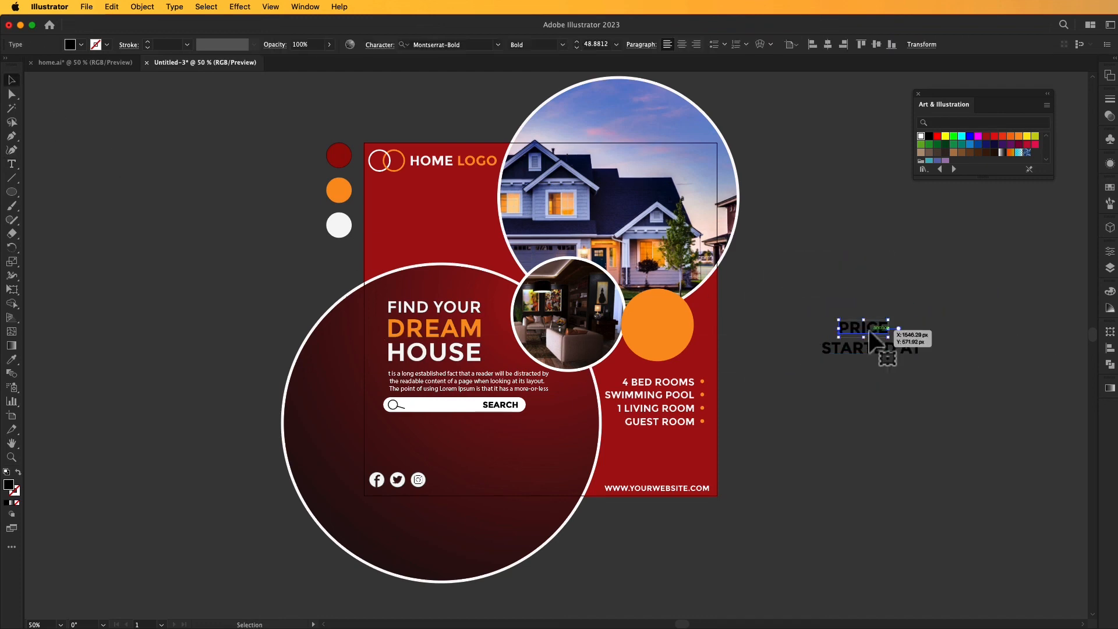
left_click(12, 359)
left_click(339, 225)
left_click(12, 80)
left_click(909, 347)
left_click(11, 359)
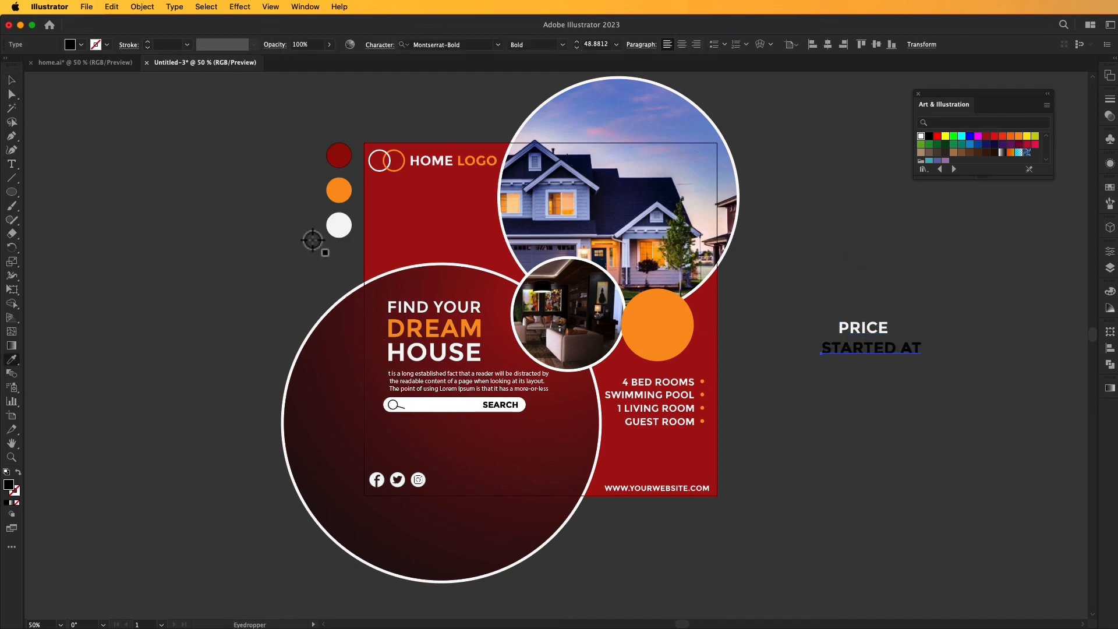
left_click(339, 225)
Scale PRICE and STARTED AT down and stack them in the upper part of the orange circle.
left_click(11, 80)
left_click_drag(811, 297, 666, 307)
left_click(926, 367)
left_click(787, 326)
left_click_drag(874, 344, 667, 329)
Add the text $ 1500.0, scale it to about 36.2 pt and place it beneath STARTED AT in the orange circle.
key("t")
left_click(781, 338)
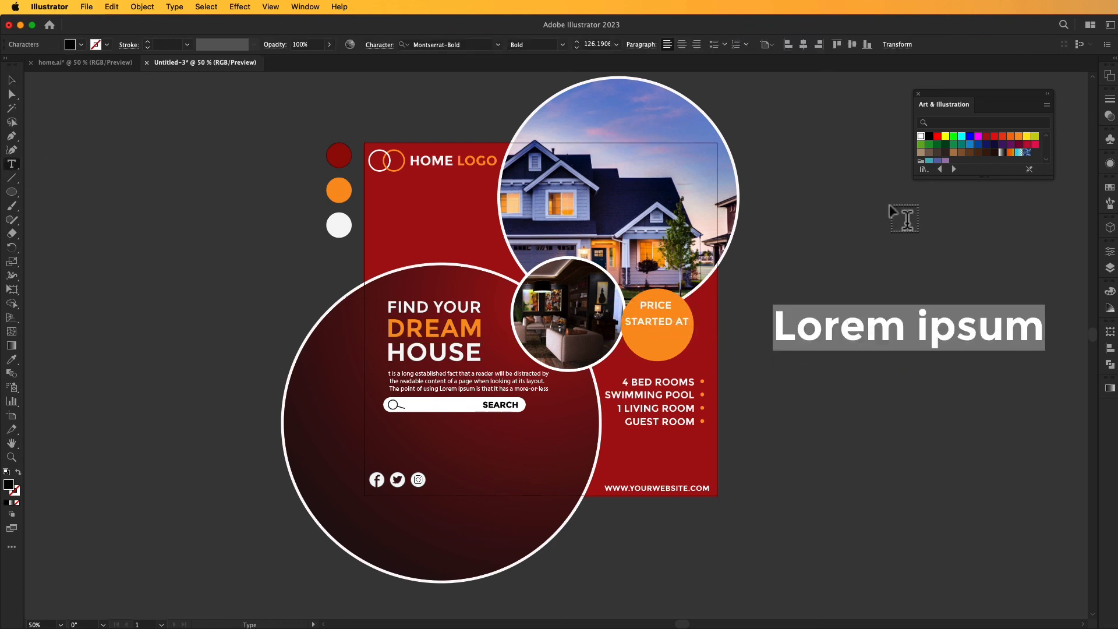
type("$ 1500.0")
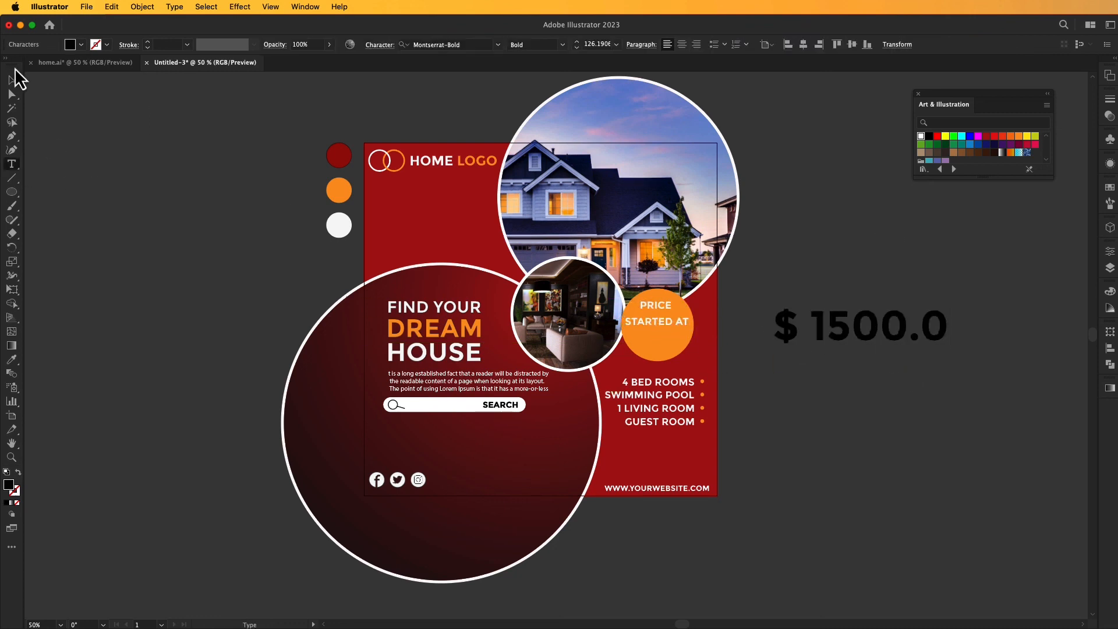
left_click(11, 80)
left_click_drag(949, 324, 662, 341)
left_click_drag(691, 346, 681, 343)
left_click_drag(665, 339, 666, 341)
Color the $ 1500.0 price white by sampling the white palette circle.
left_click(12, 359)
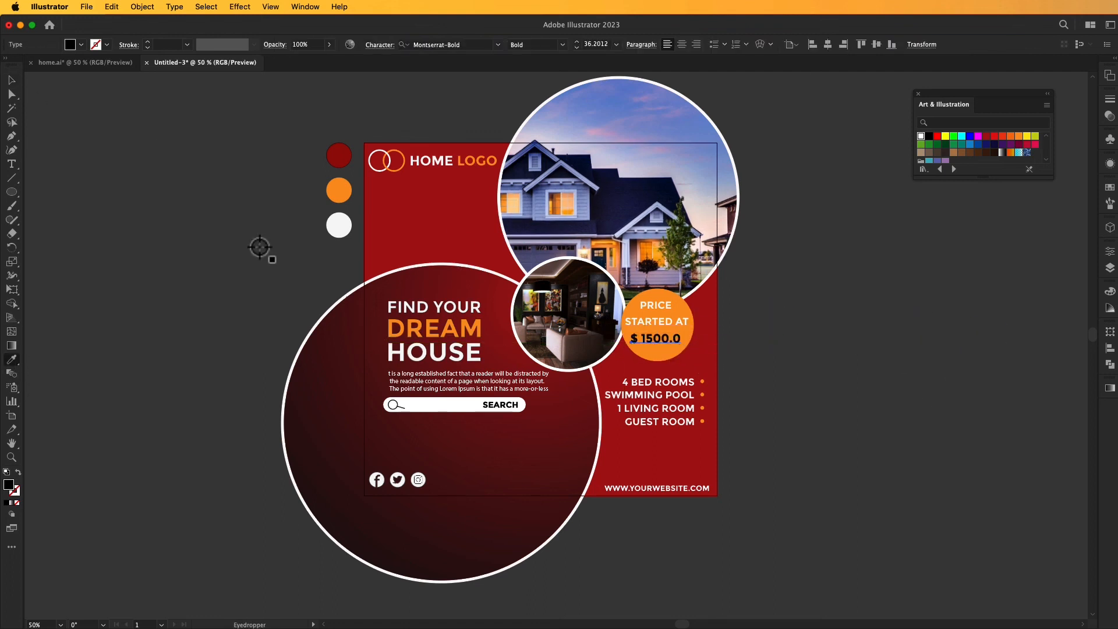
left_click(339, 224)
left_click(11, 80)
left_click(262, 290)
Unlock all locked objects in the document.
left_click_drag(759, 377, 815, 356)
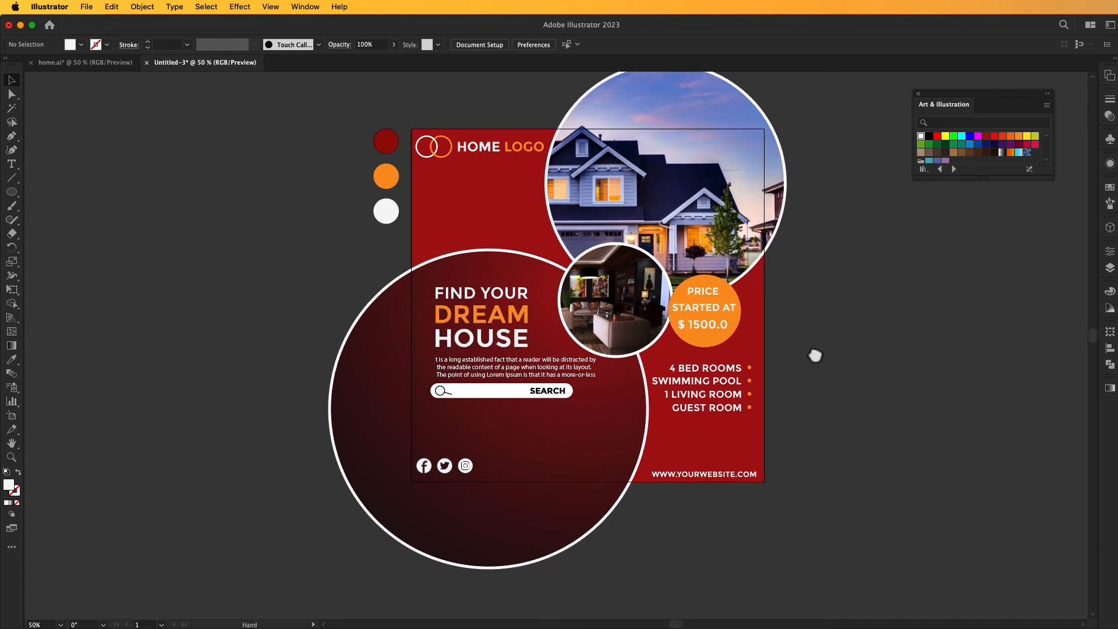
left_click(153, 7)
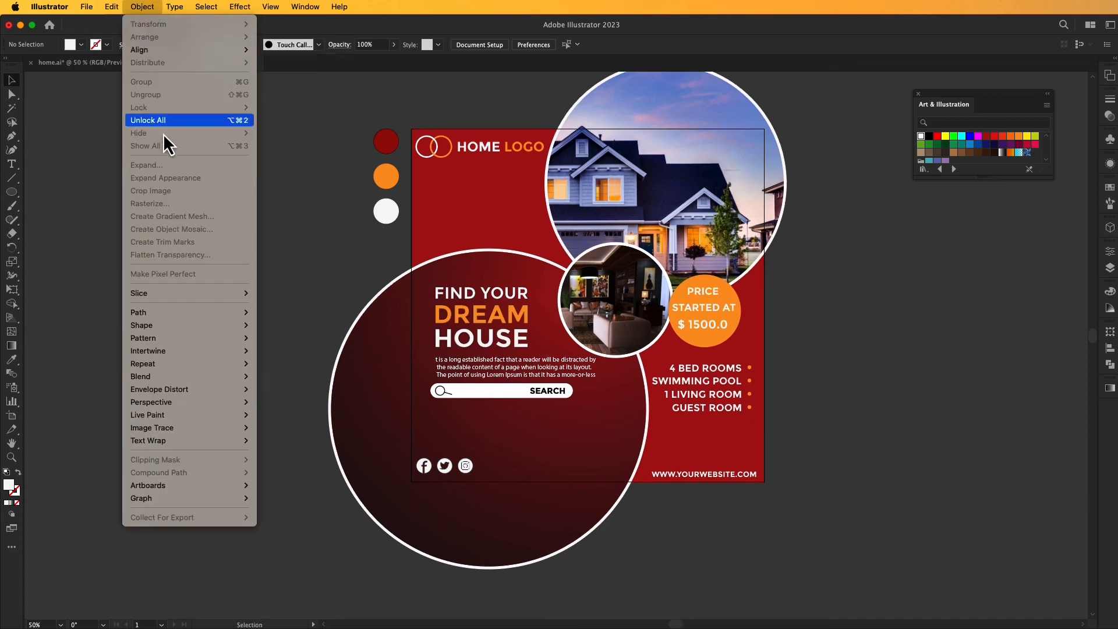
left_click(157, 115)
left_click(65, 196)
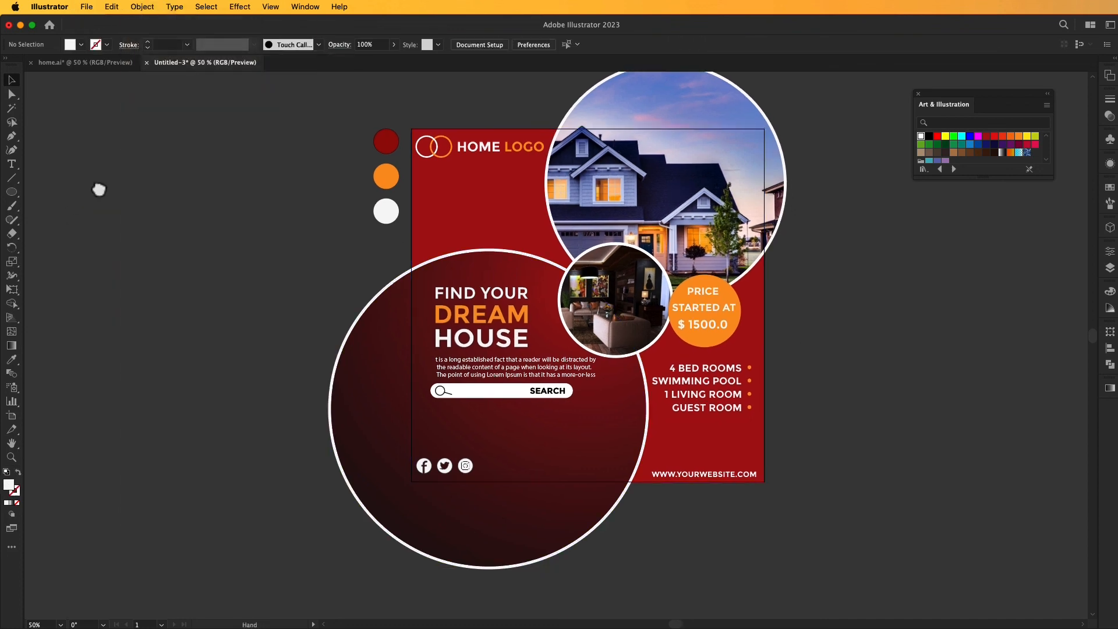
Draw a white 1080 × 1080 px rectangle and align it to the artboard so it covers the artboard exactly.
scroll(100, 187, "down", 1)
left_click_drag(272, 115, 299, 144)
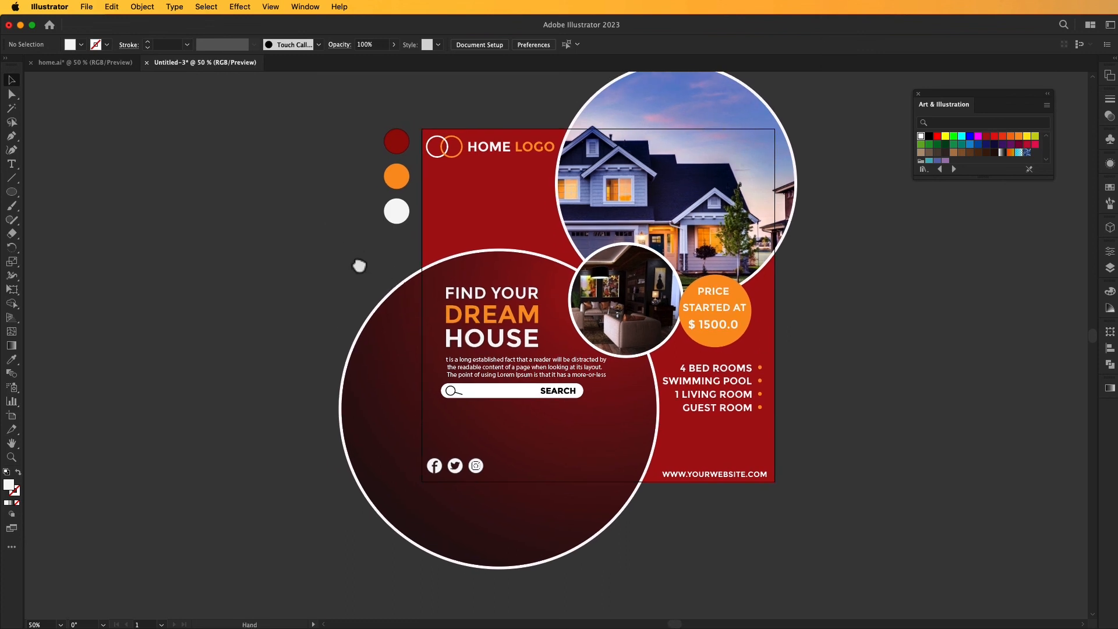
left_click_drag(360, 267, 336, 251)
left_click_drag(13, 198, 54, 190)
left_click(343, 186)
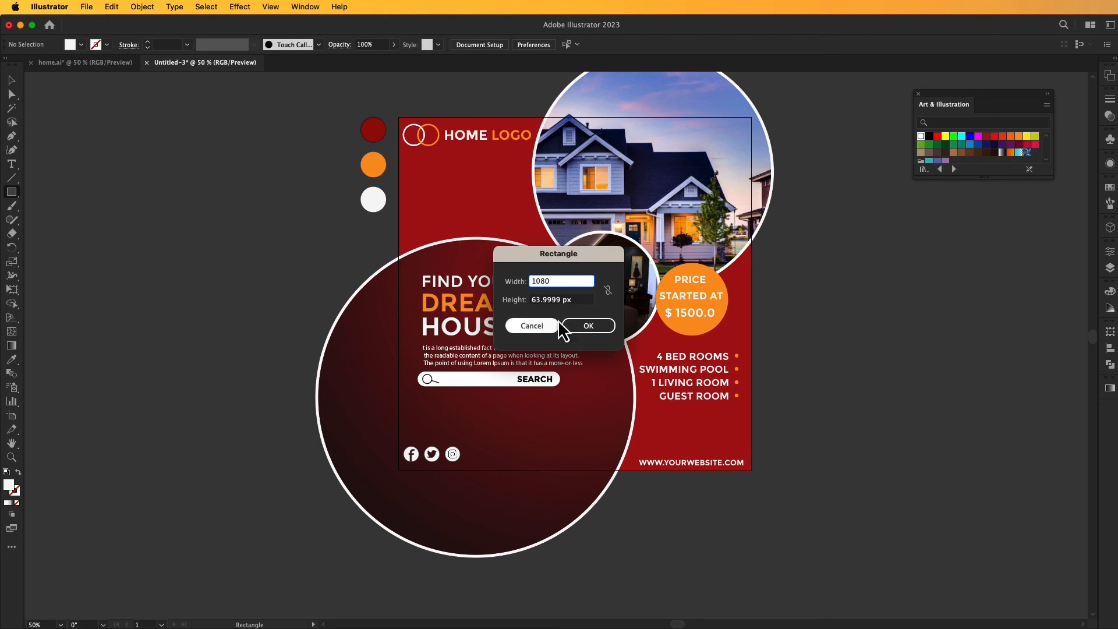
type("6")
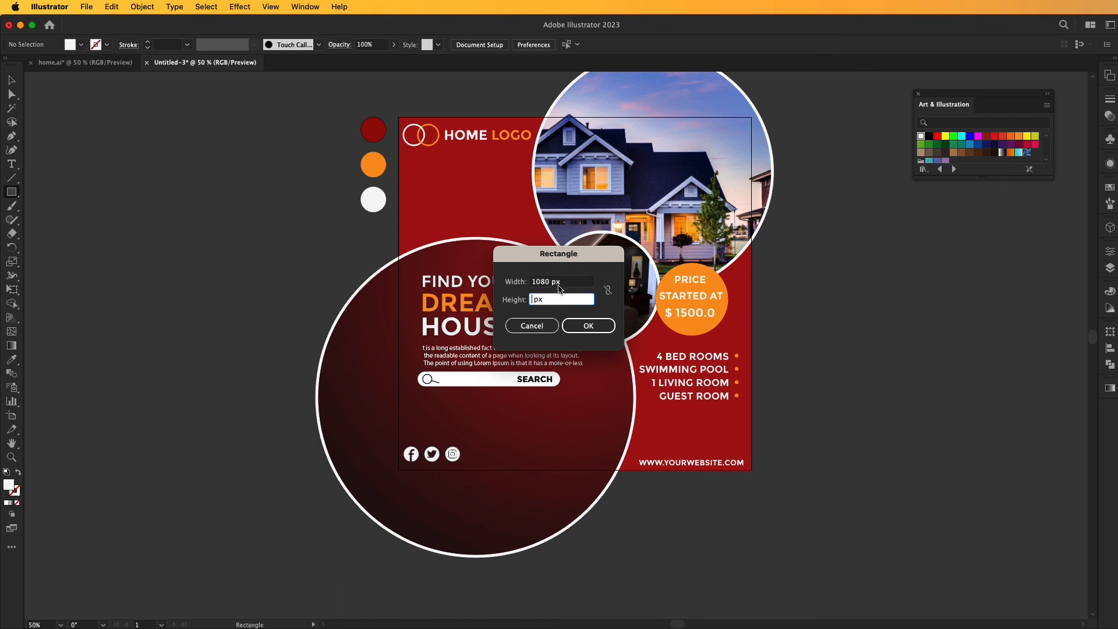
key("Return")
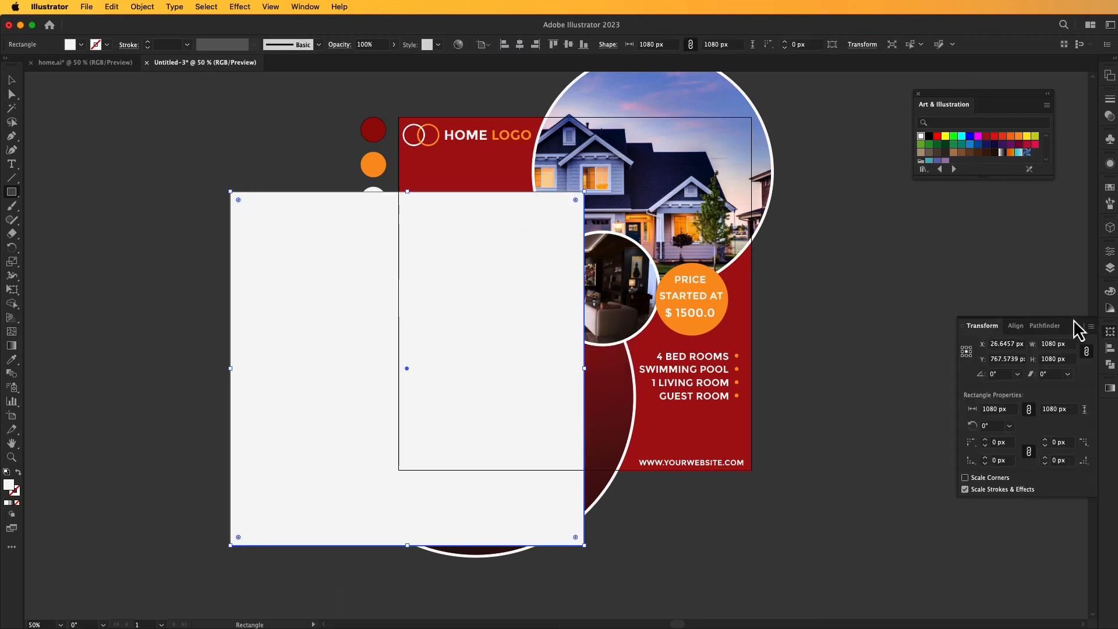
left_click(535, 44)
left_click(569, 45)
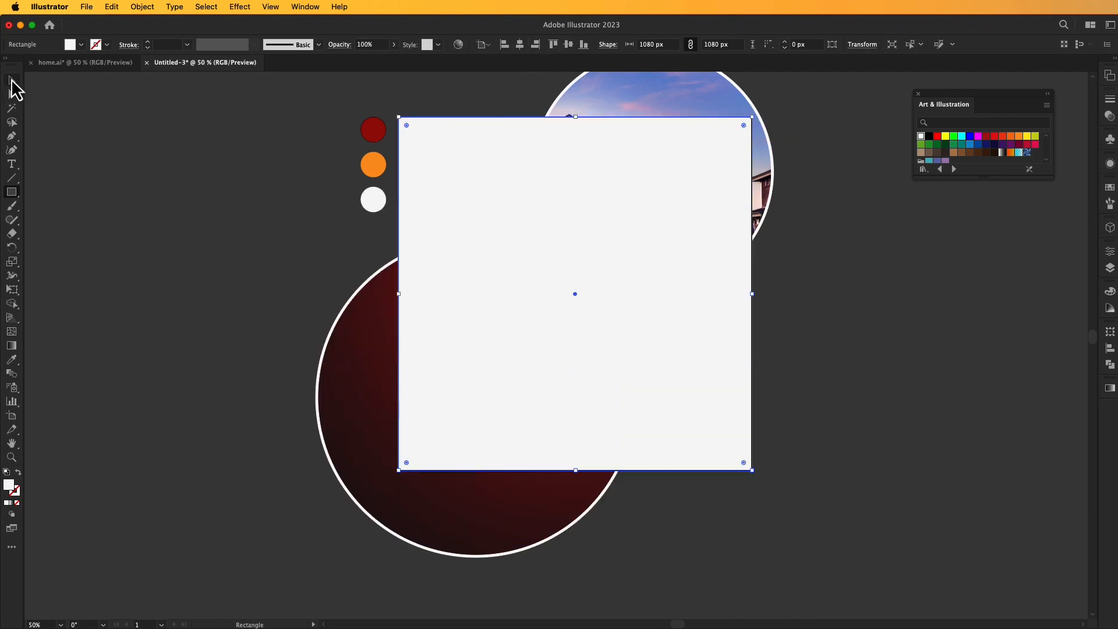
Select the rectangle with all the artwork beneath it and make a clipping mask that crops the design to the artboard.
left_click(12, 82)
left_click_drag(419, 90, 829, 507)
right_click(611, 238)
left_click(674, 406)
left_click(815, 347)
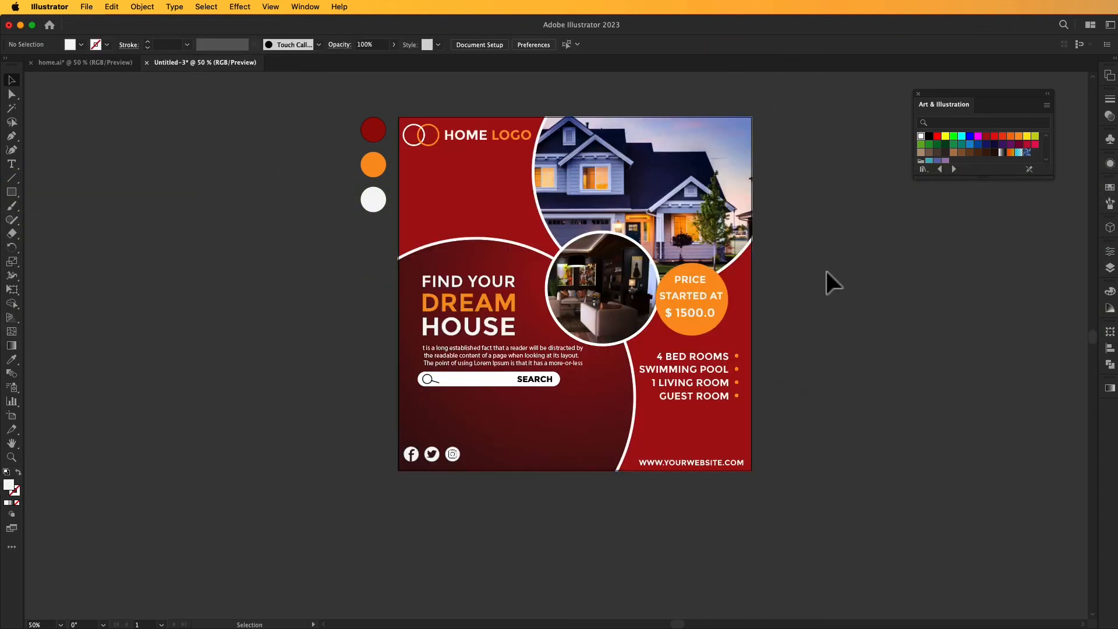